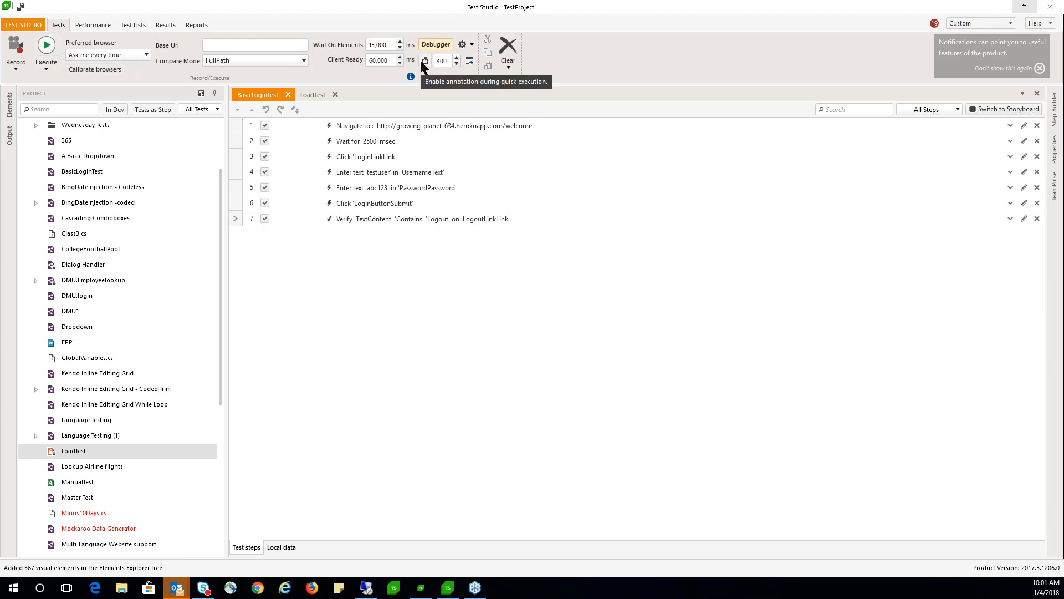
Execute BasicLoginTest in a chosen browser
left_click(43, 49)
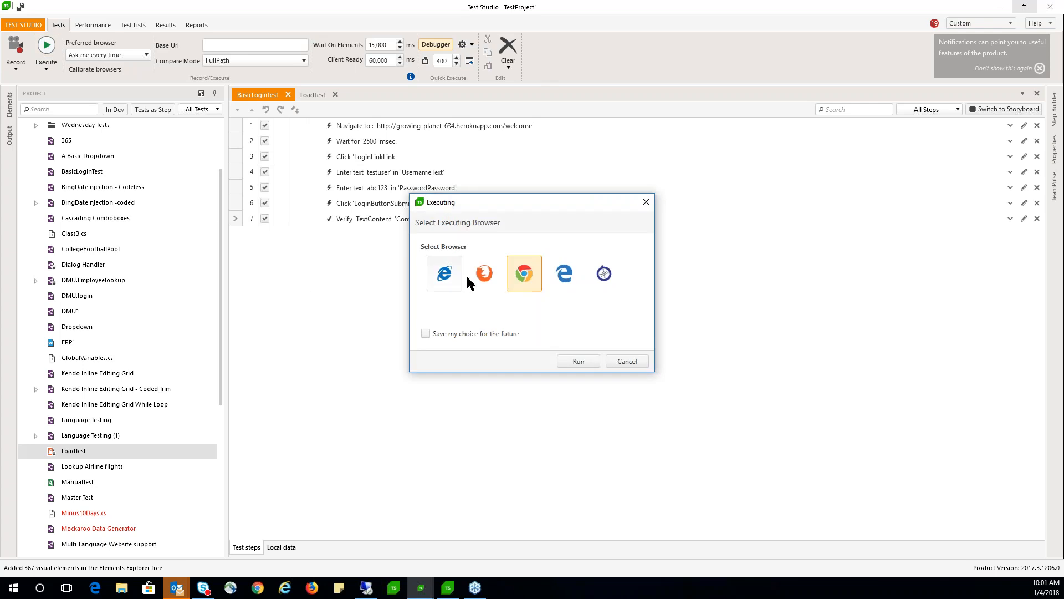
left_click(472, 276)
left_click(576, 363)
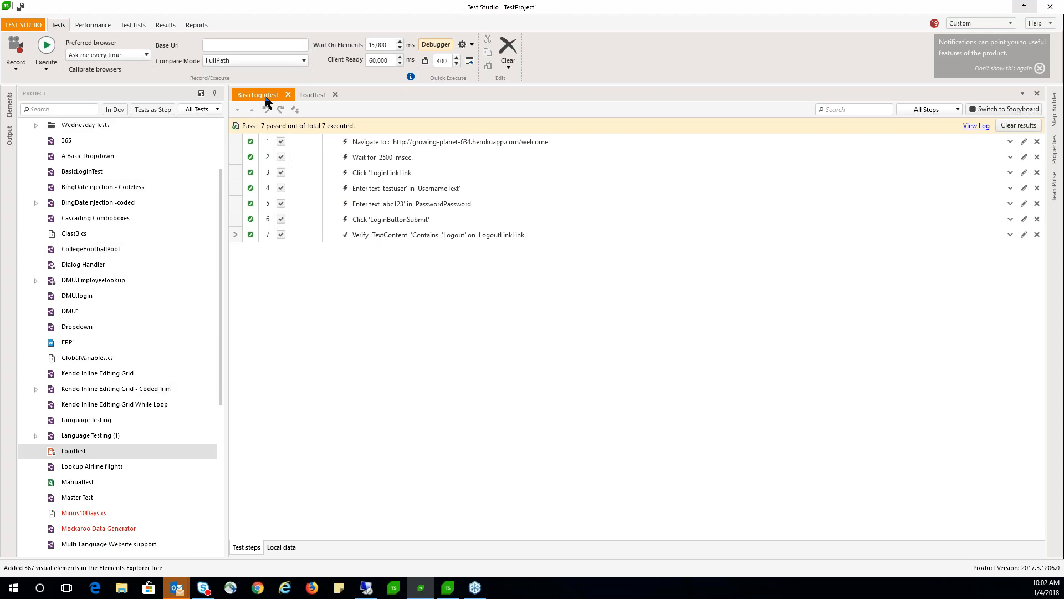
Open BasicLoginTest's performance settings at the data gathering stage and expand the localhost computer for editing
left_click(92, 28)
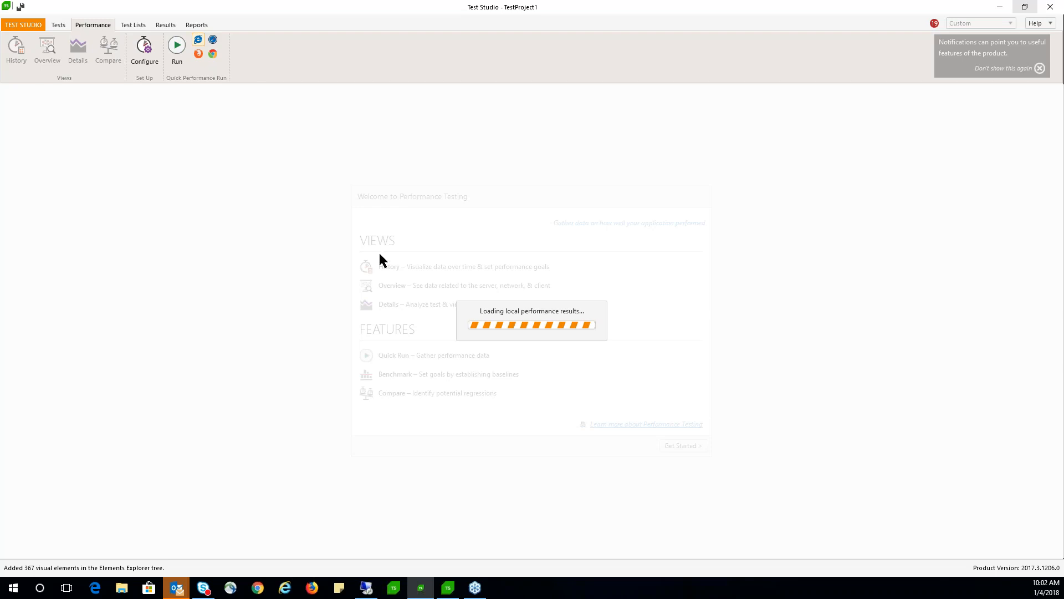
left_click(143, 55)
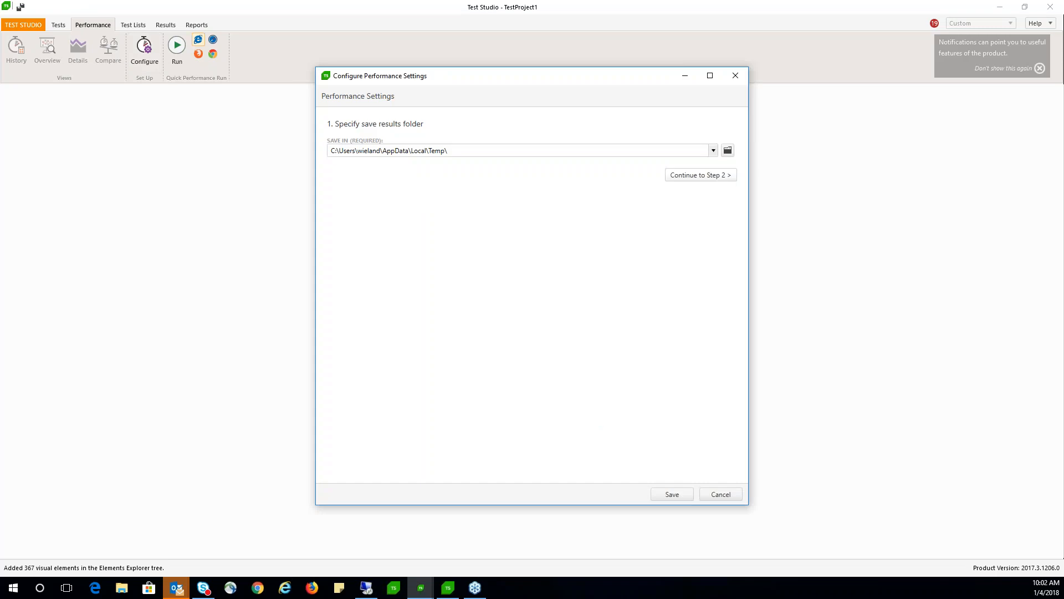
left_click(701, 175)
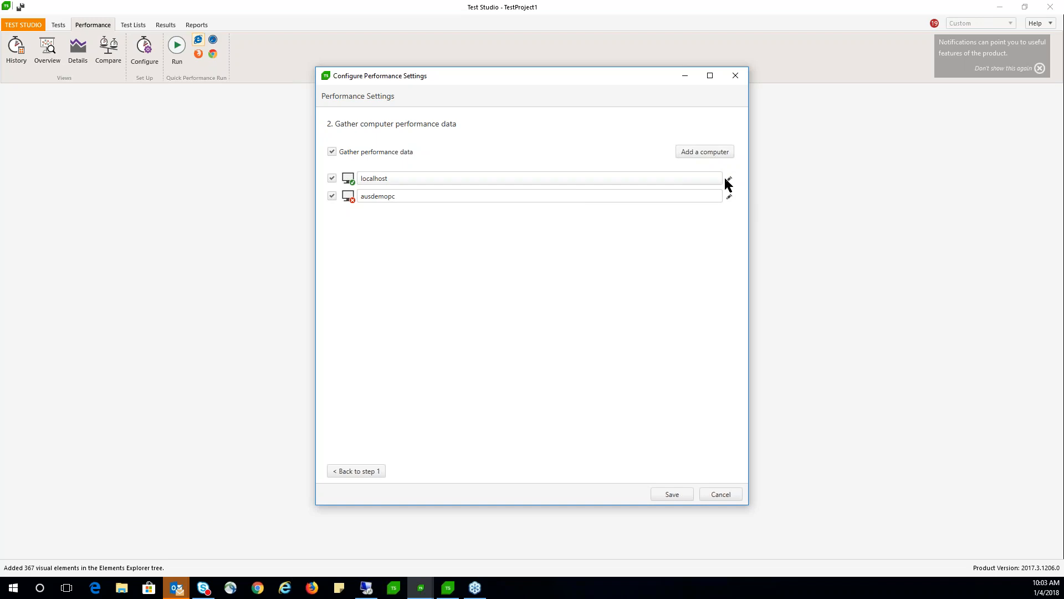
left_click(374, 184)
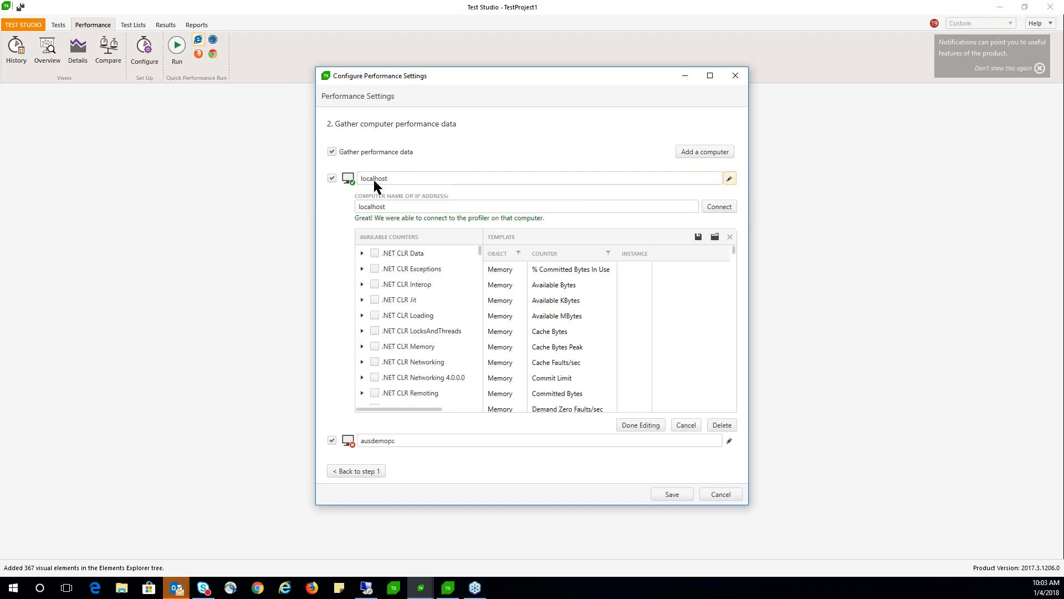
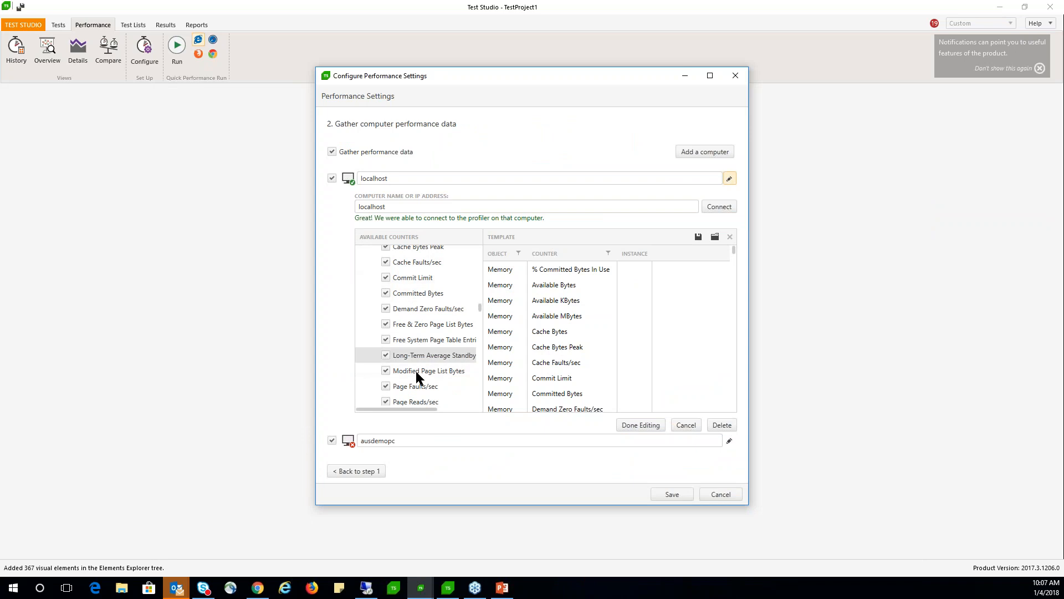
Examine the available performance counter categories for localhost, including the counters under MSDTC Bridge 3.0.0.0 and Netlogon
scroll(417, 339, "down", 4)
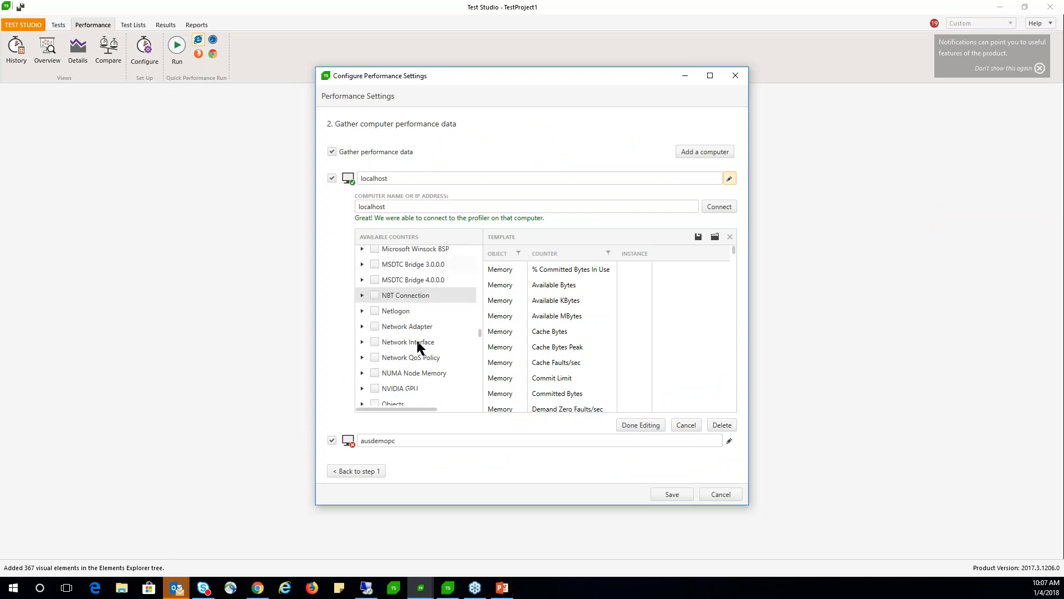
scroll(414, 306, "up", 1)
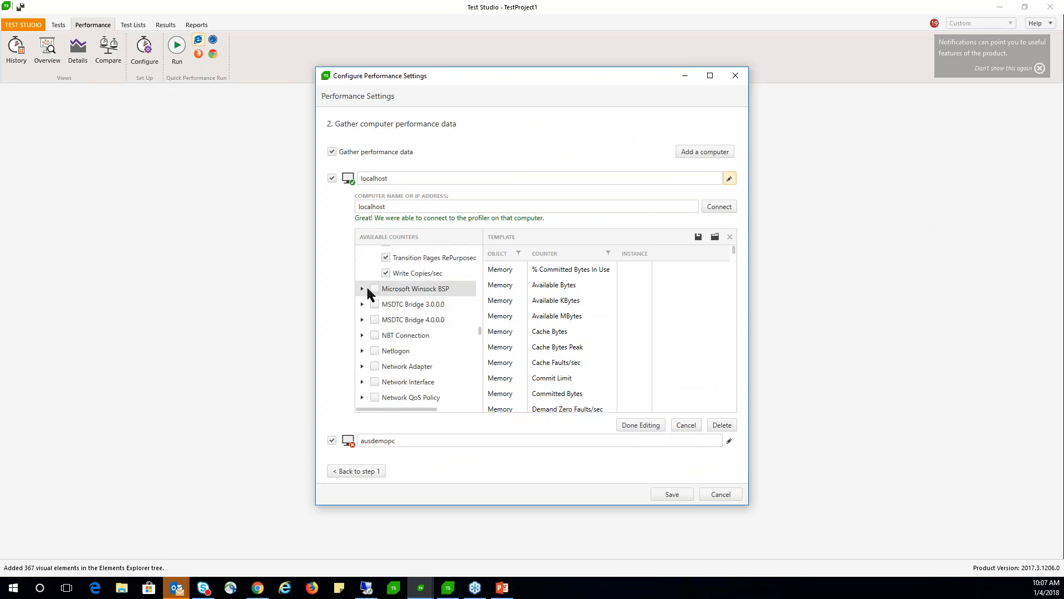
left_click(362, 304)
scroll(408, 363, "down", 3)
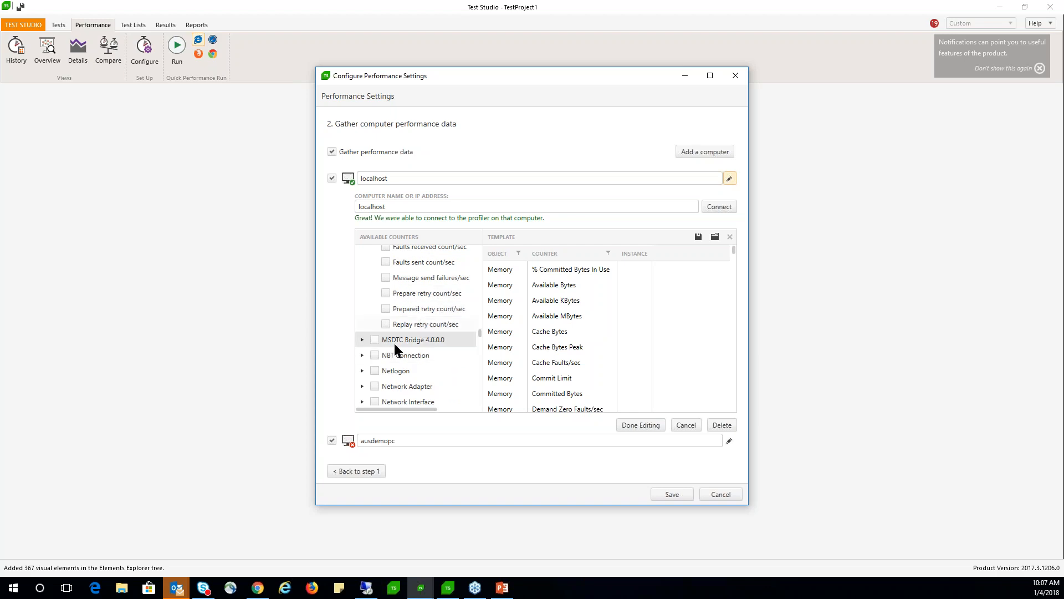
left_click(362, 370)
scroll(414, 371, "down", 5)
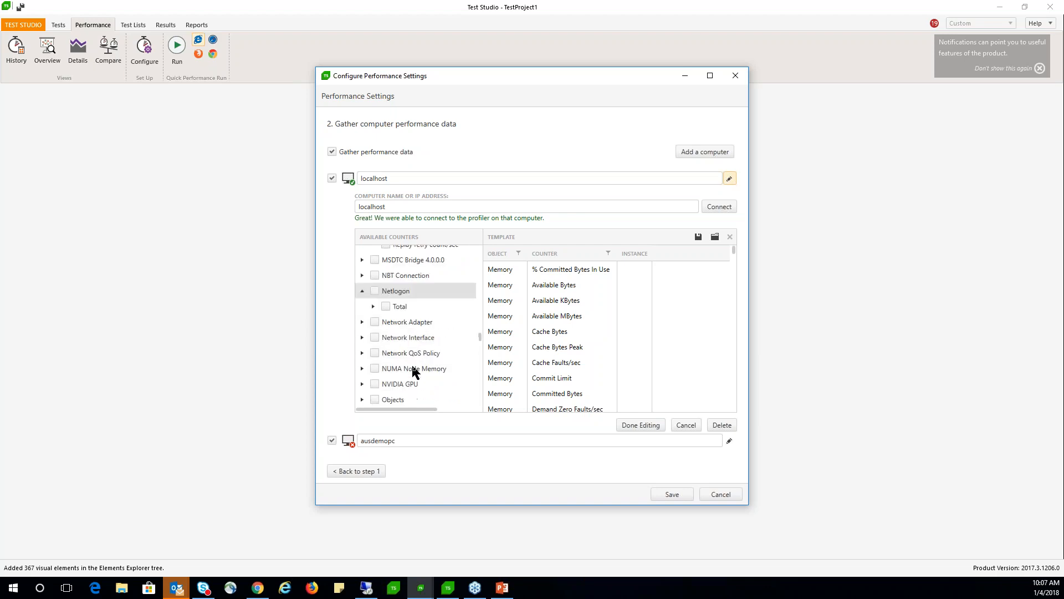
scroll(401, 347, "up", 3)
left_click(374, 266)
scroll(419, 316, "down", 3)
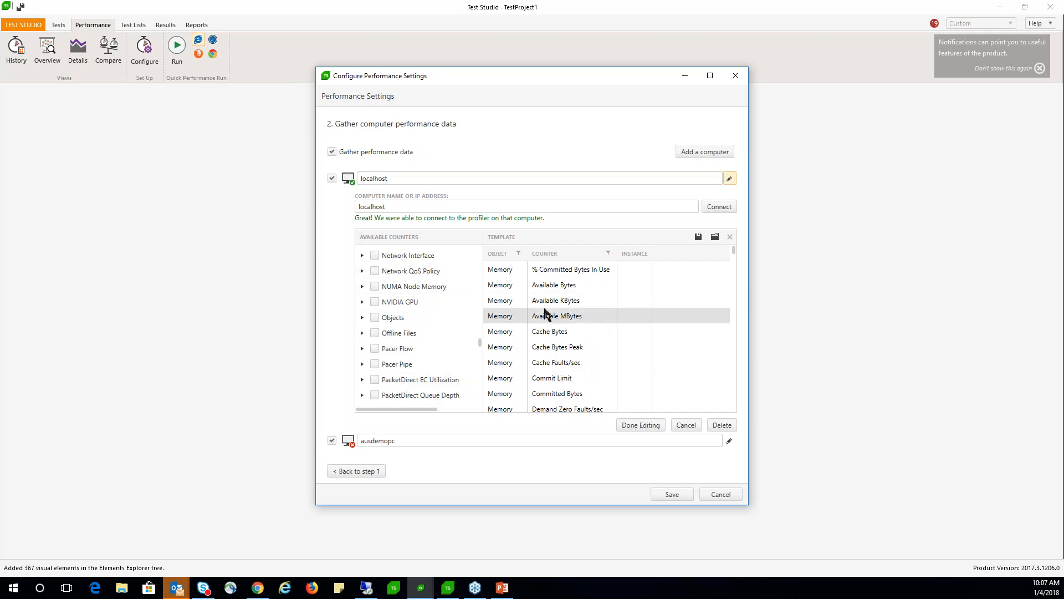
Review the memory, processor and server counters included in localhost's counter template
scroll(553, 355, "down", 1)
scroll(553, 355, "down", 15)
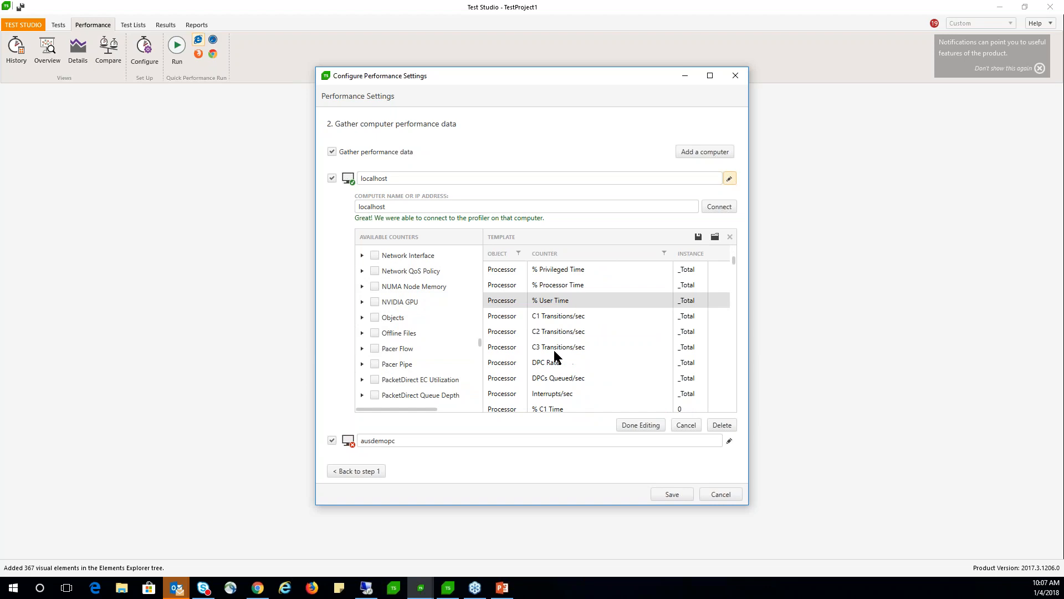
scroll(553, 355, "down", 20)
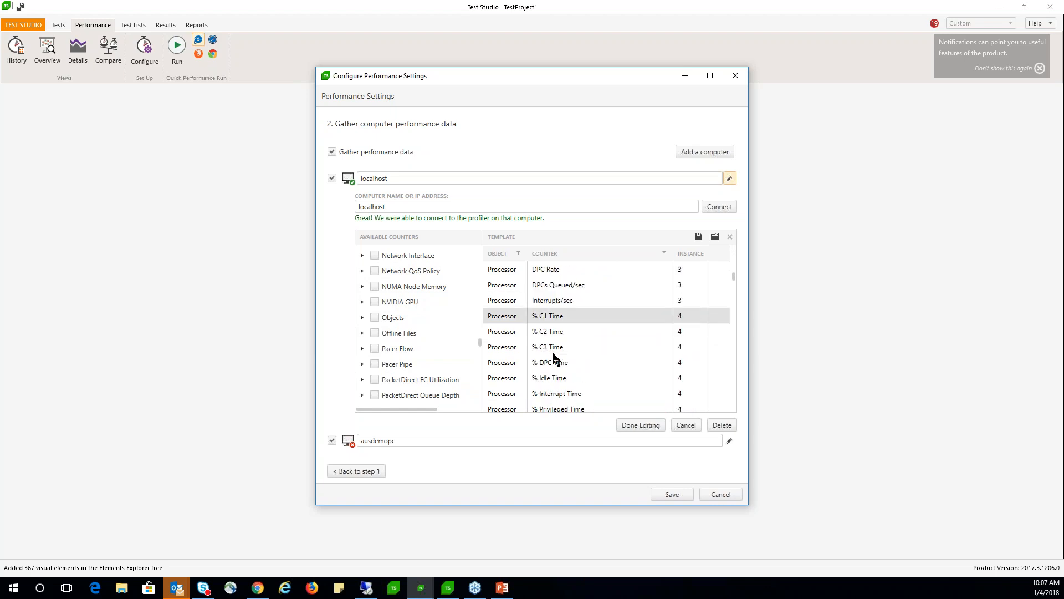
scroll(553, 360, "down", 20)
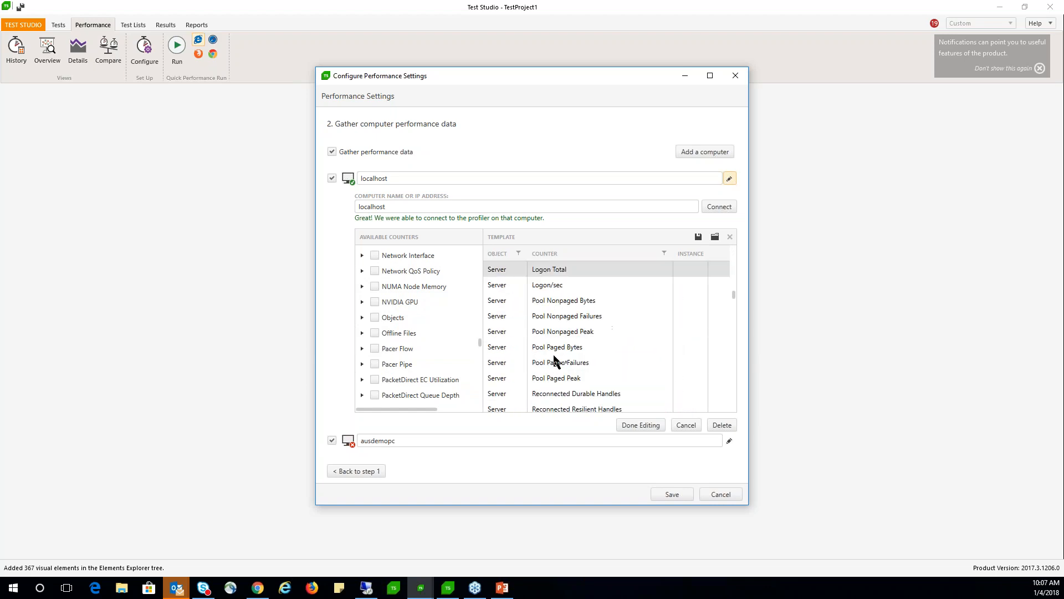
scroll(557, 361, "down", 10)
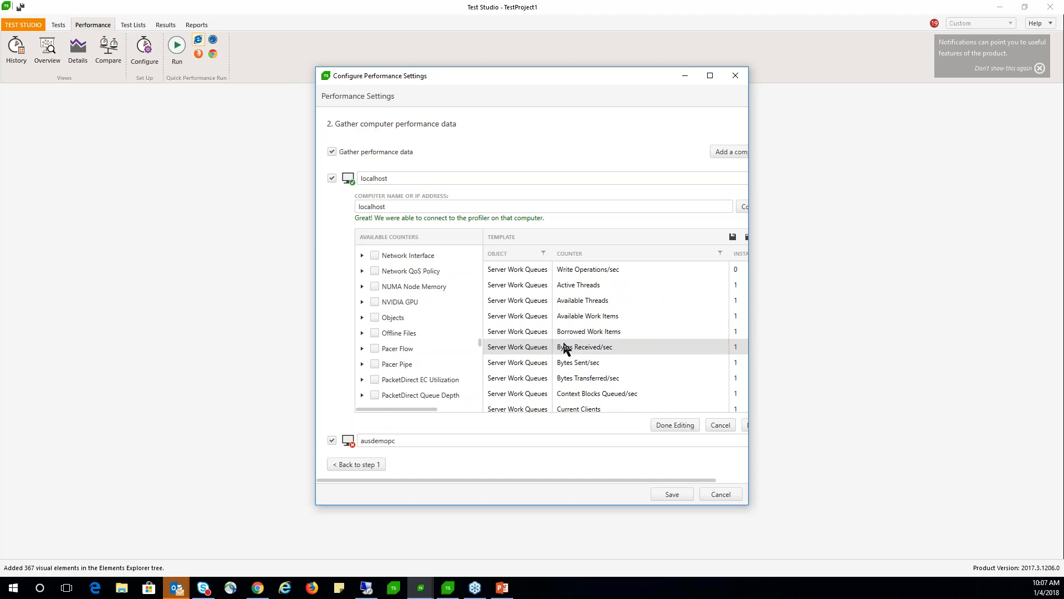
scroll(566, 348, "up", 20)
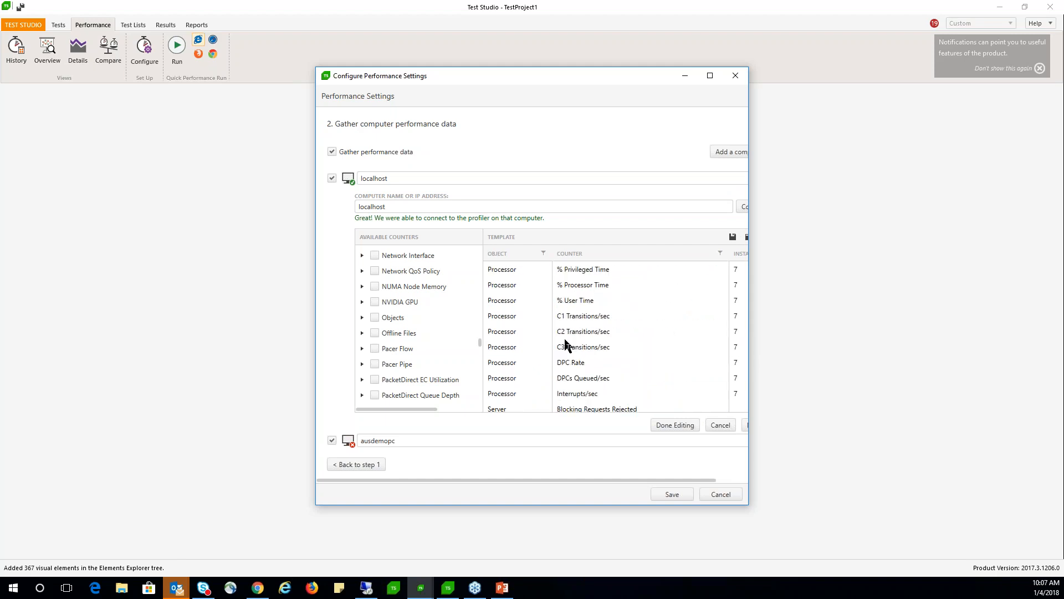
scroll(566, 348, "up", 15)
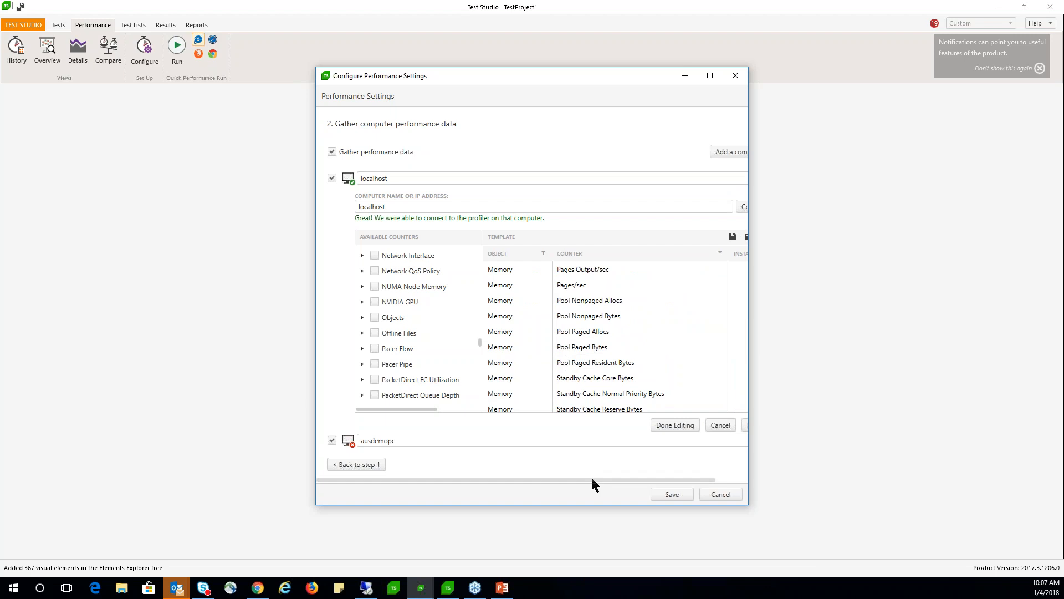
Preview the counters of the saved AppServer template without adding them to localhost
left_click_drag(591, 479, 637, 478)
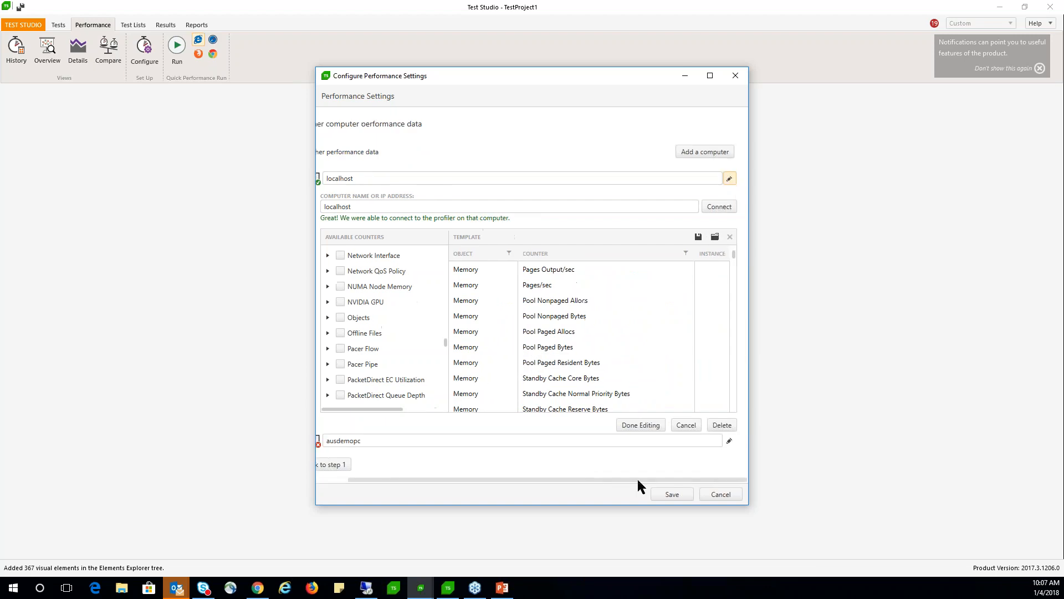
left_click(715, 243)
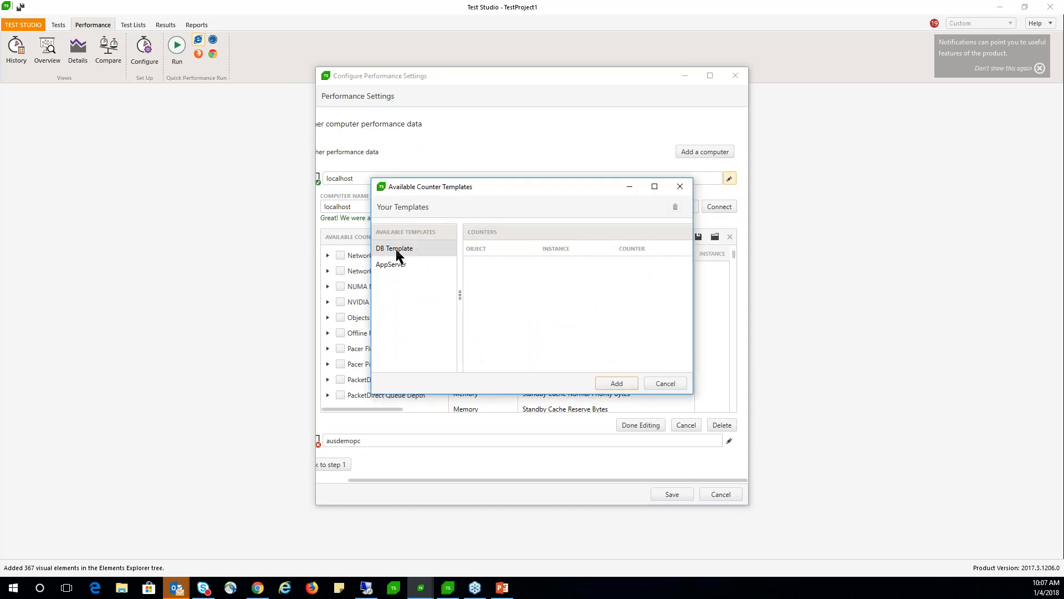
left_click(394, 264)
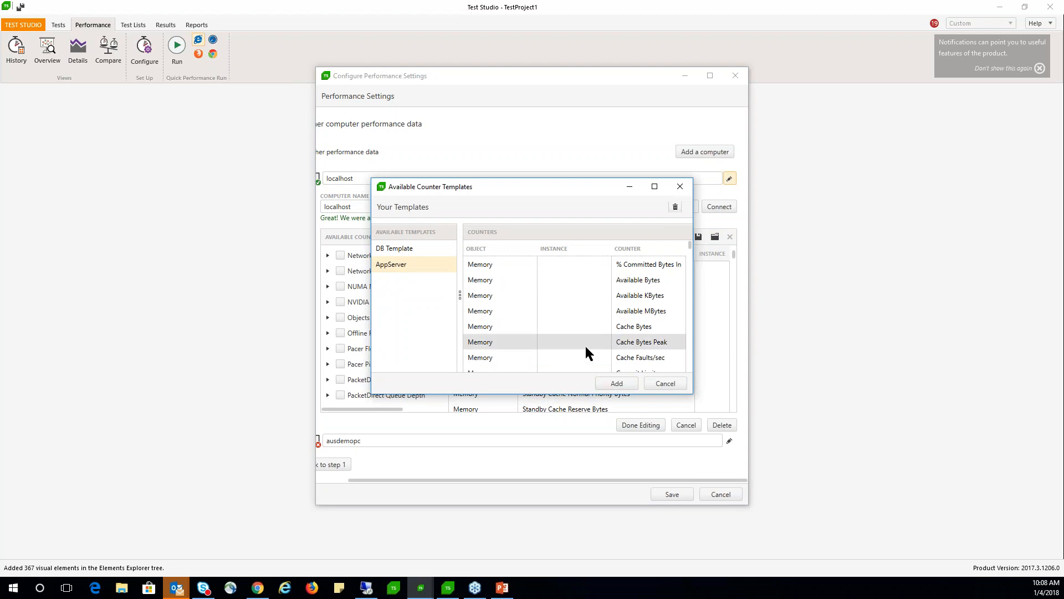
left_click(667, 384)
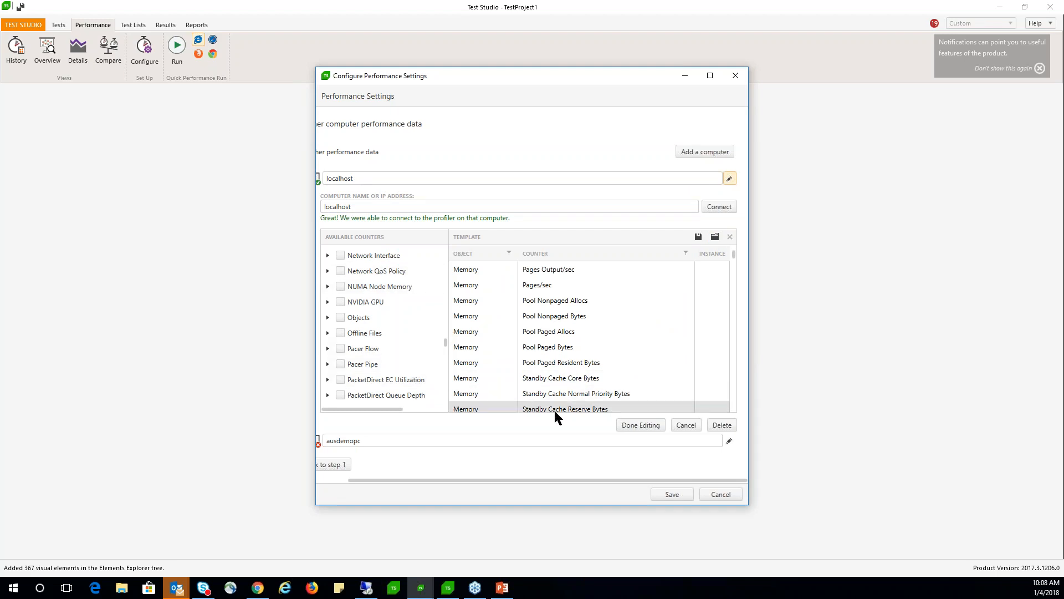
Finish editing localhost's counters and save the performance settings
left_click(640, 422)
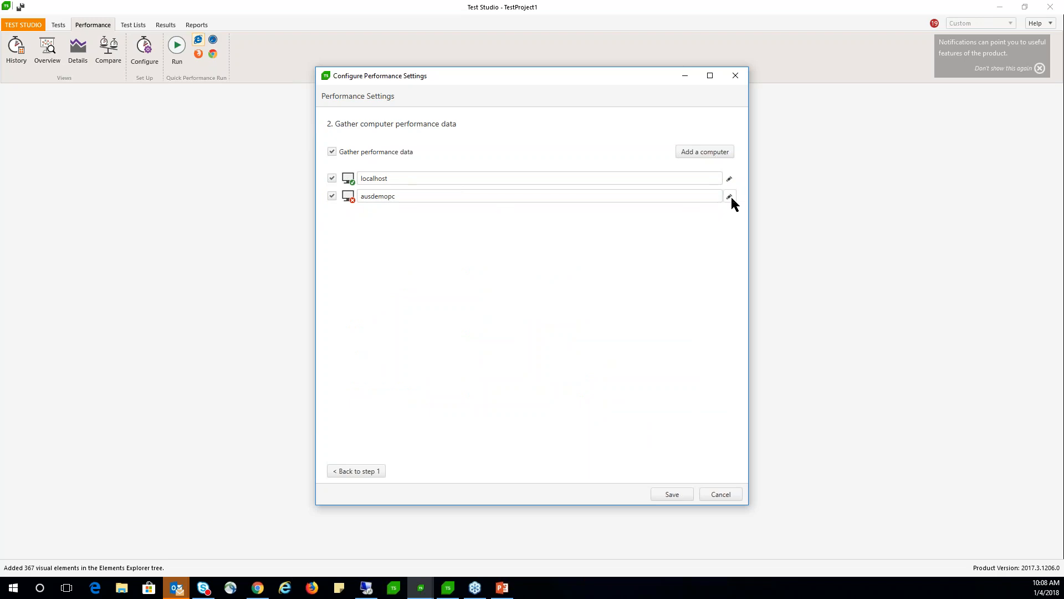
left_click(670, 493)
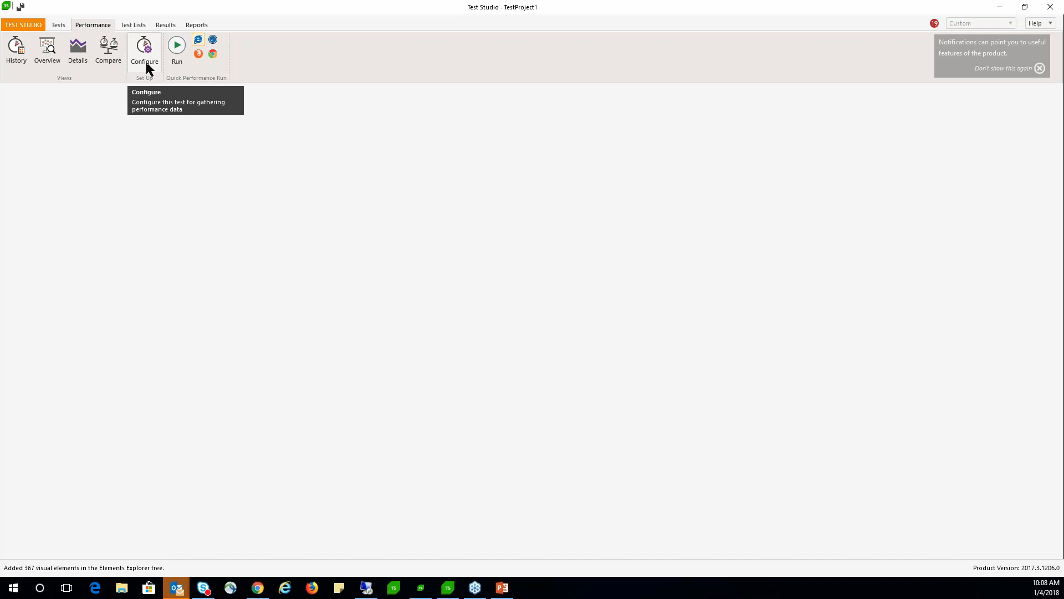
Show the performance history of BasicLoginTest and carry out a quick performance run in Firefox
left_click(16, 48)
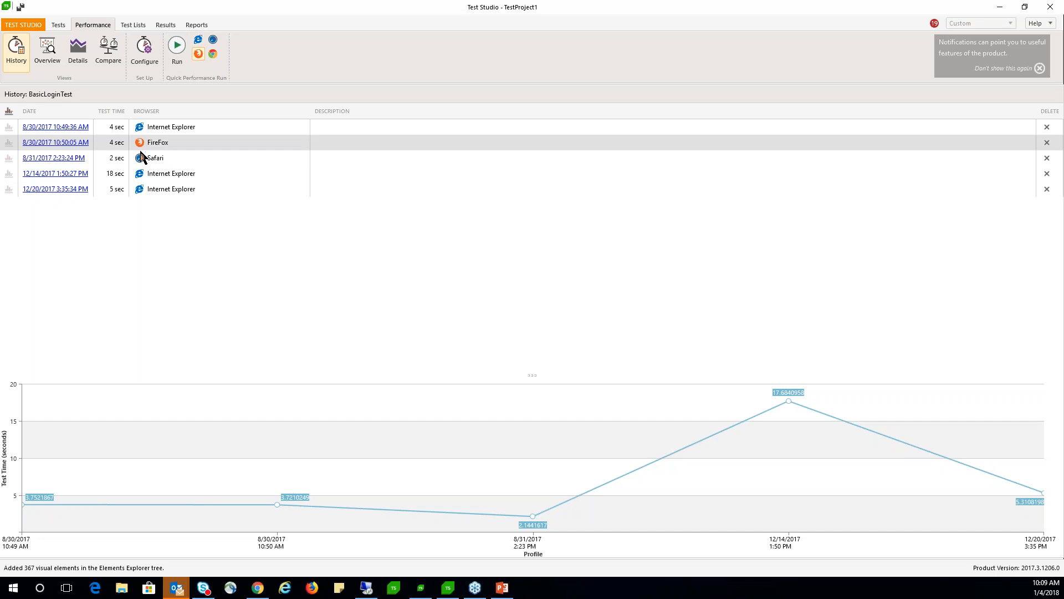
left_click(177, 46)
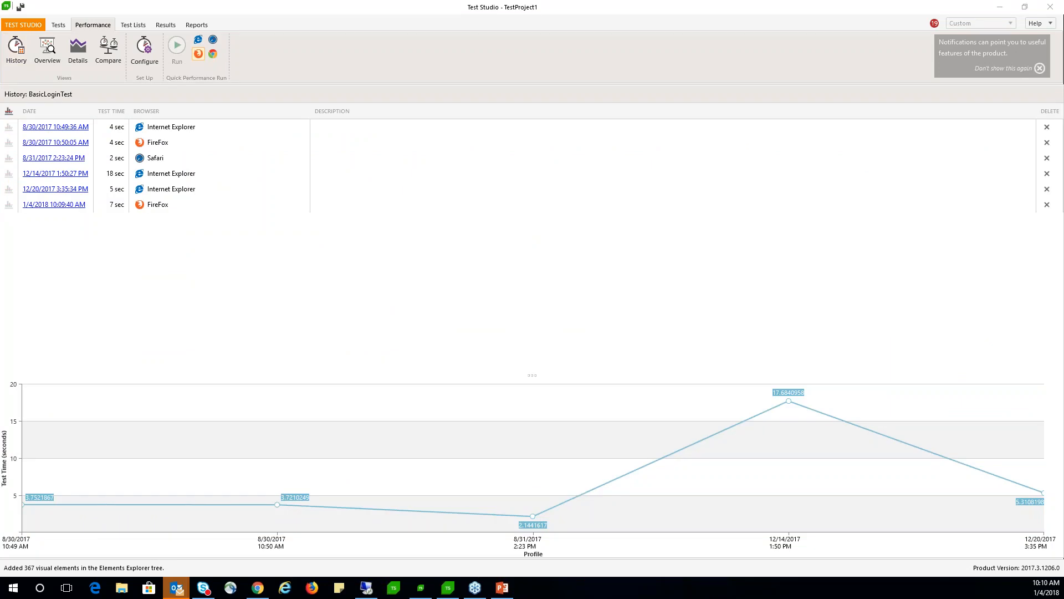
left_click(1049, 6)
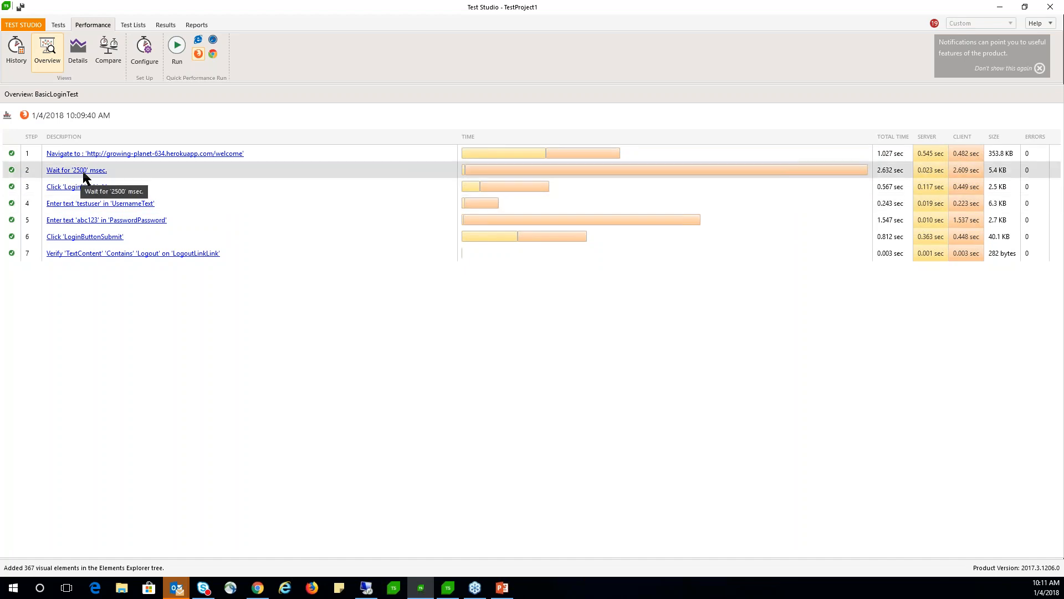
Examine the time bars and the total, server and client times of each test step in the new Firefox run's overview
mouse_move(507, 170)
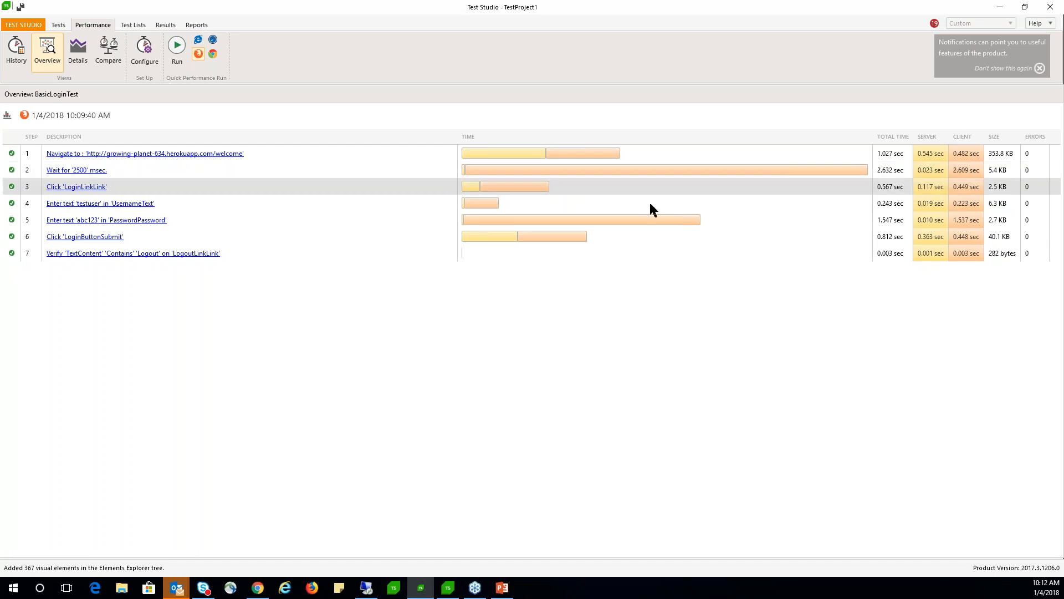
mouse_move(554, 229)
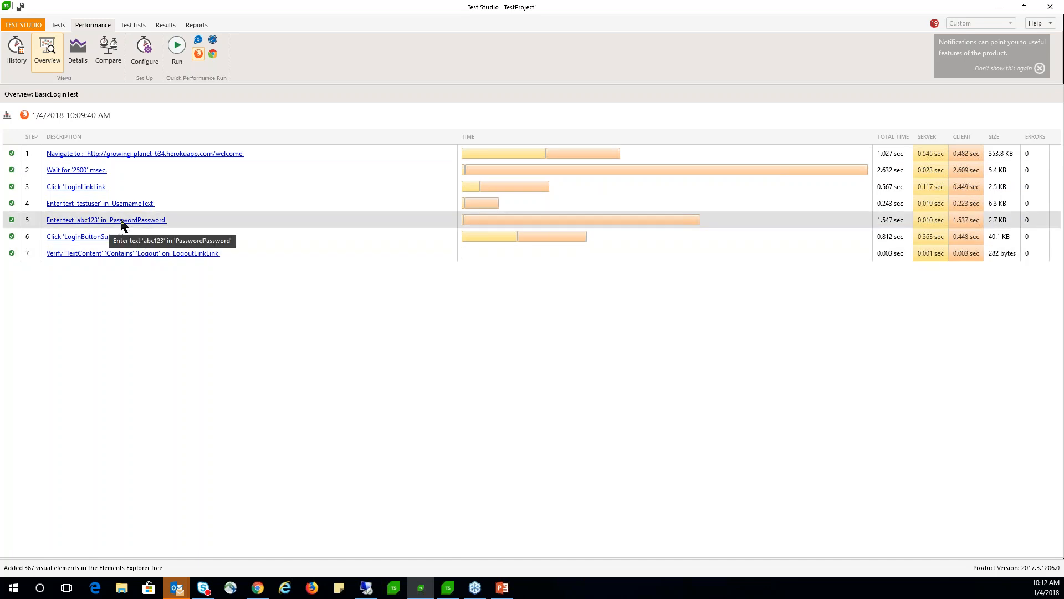
mouse_move(519, 221)
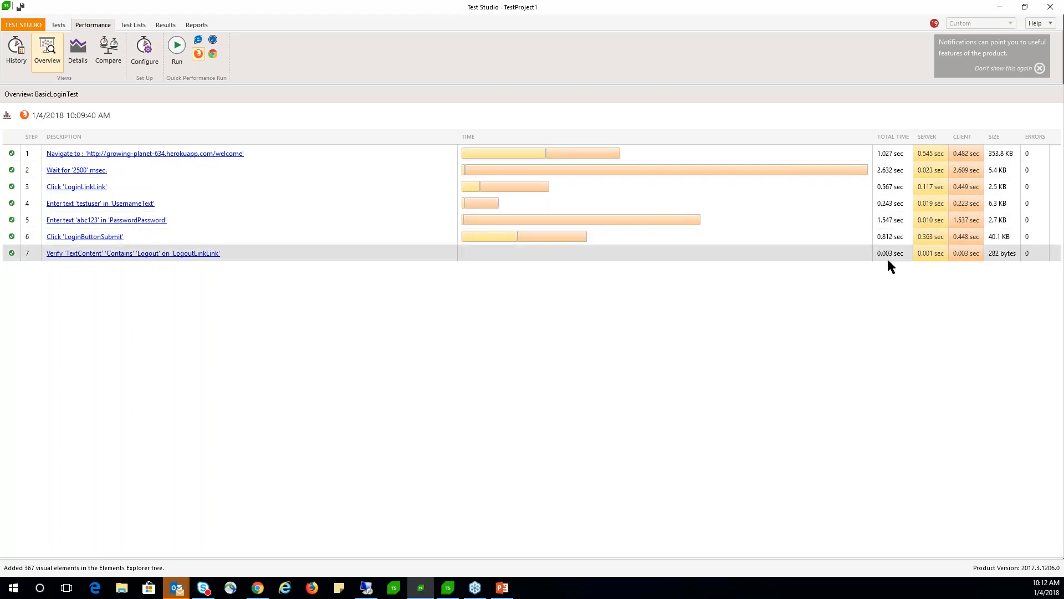
mouse_move(471, 205)
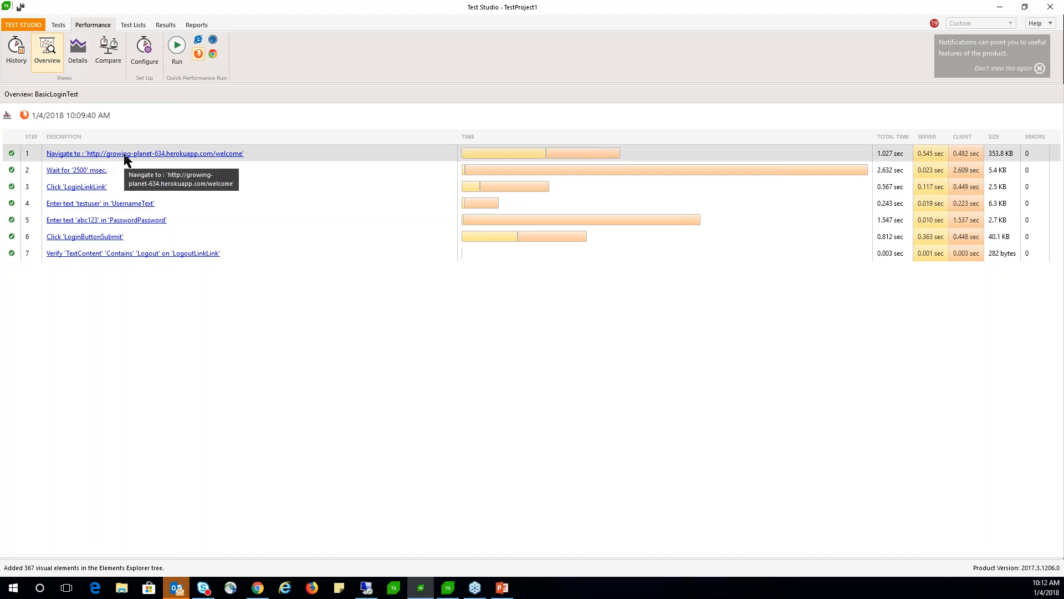
Open the Firefox run's detailed results and inspect the timing breakdown of the first requests, including the welcome page
left_click(86, 57)
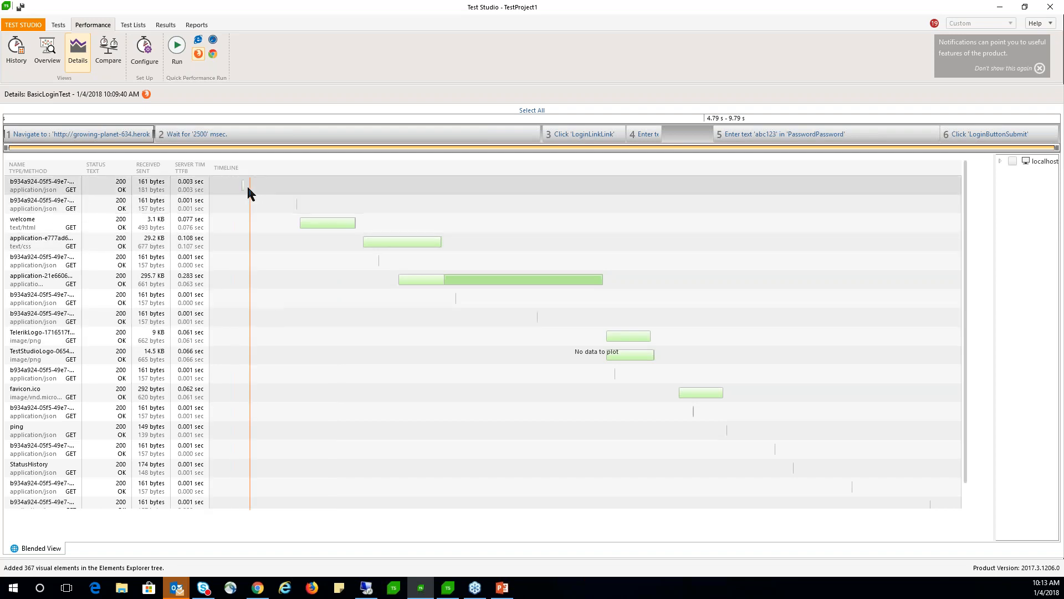
mouse_move(244, 190)
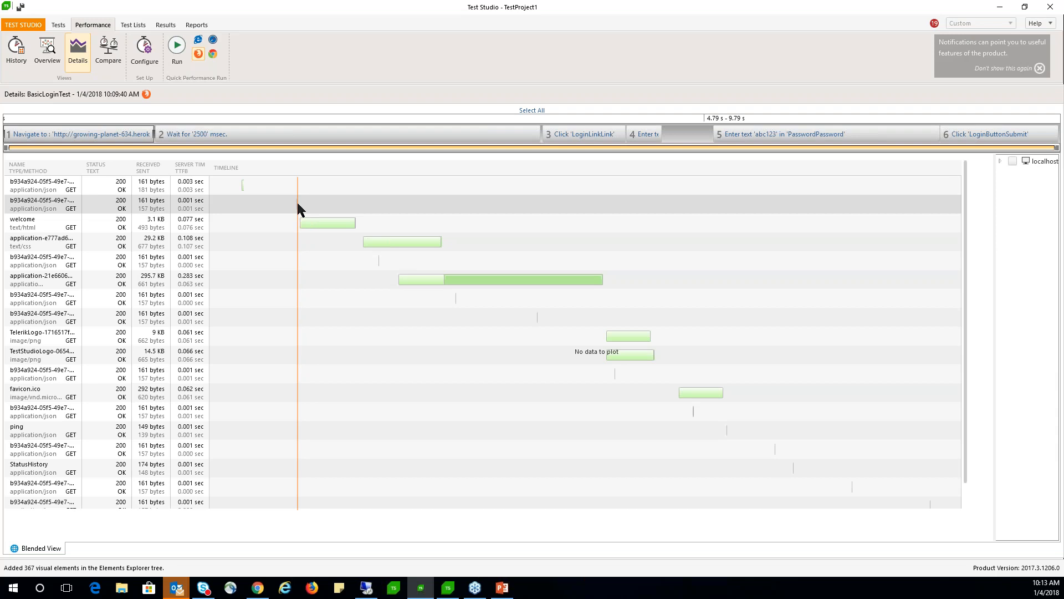
mouse_move(297, 203)
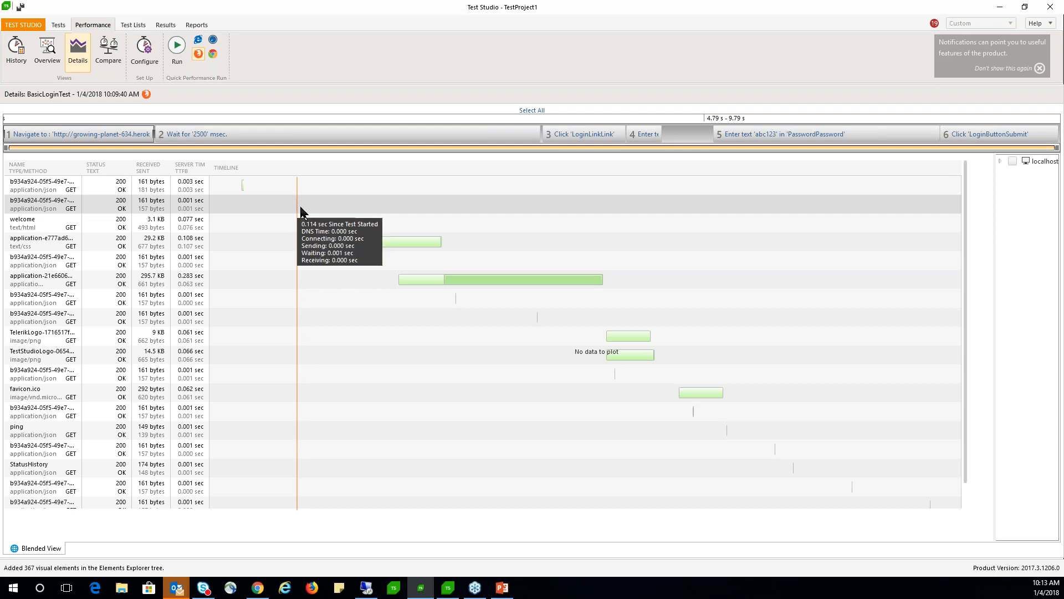
mouse_move(344, 221)
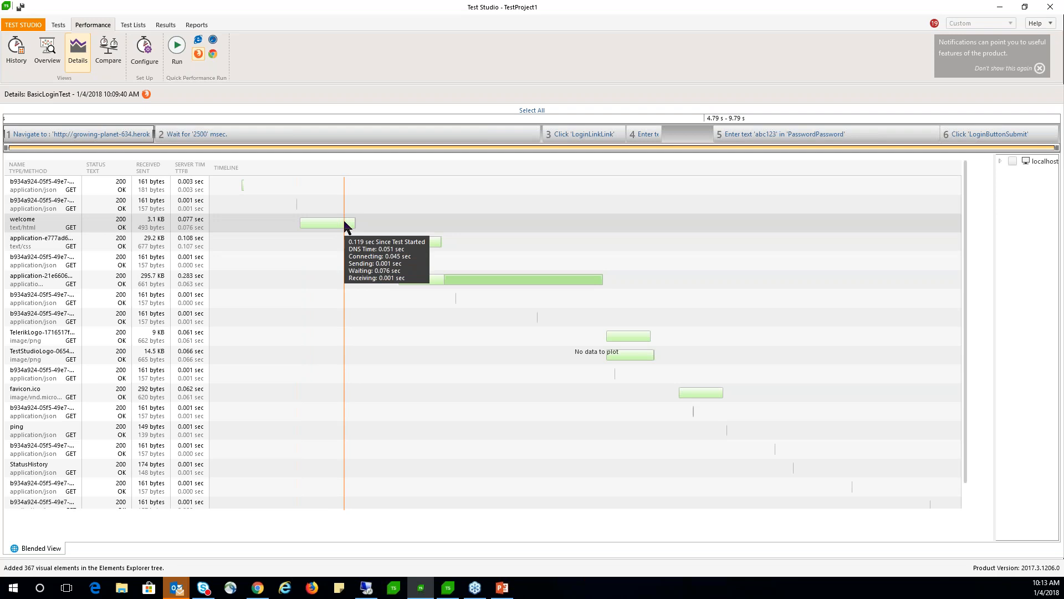
Inspect the timing breakdown of the stylesheet and script requests and review the remaining requests of the navigation step
mouse_move(412, 261)
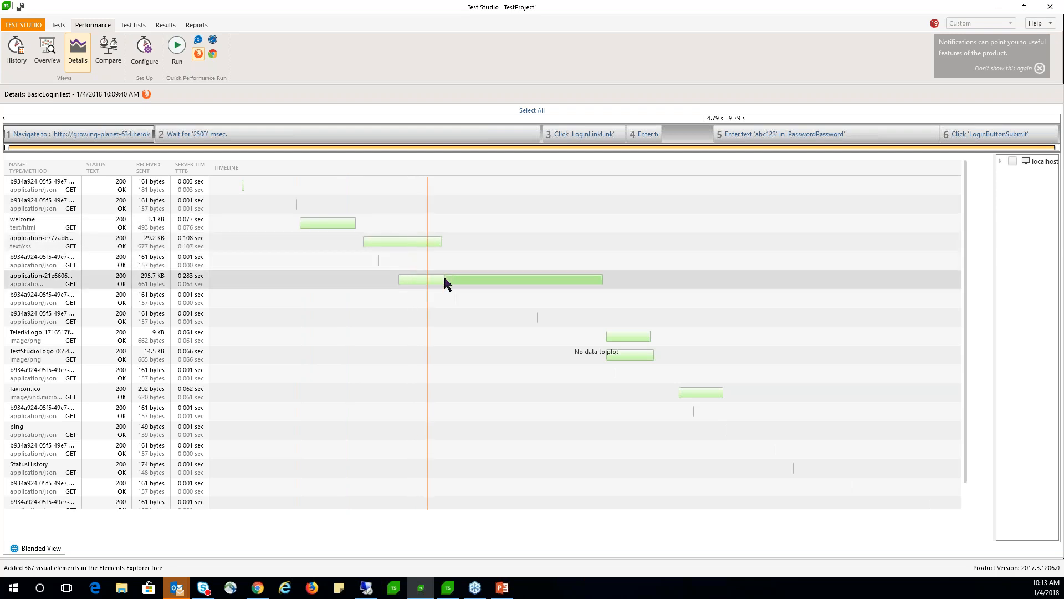
mouse_move(447, 276)
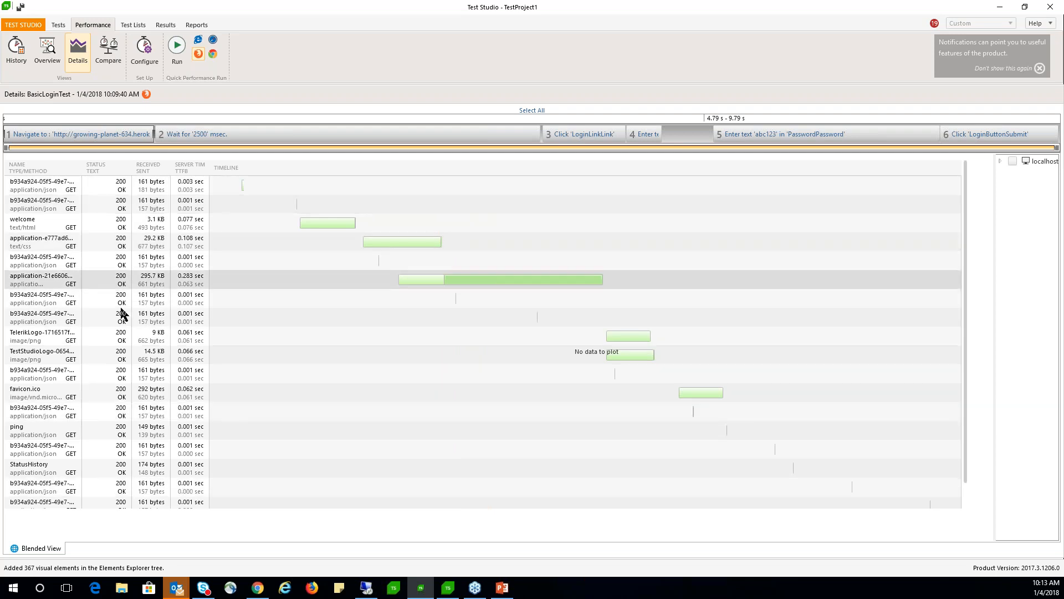
scroll(123, 316, "down", 1)
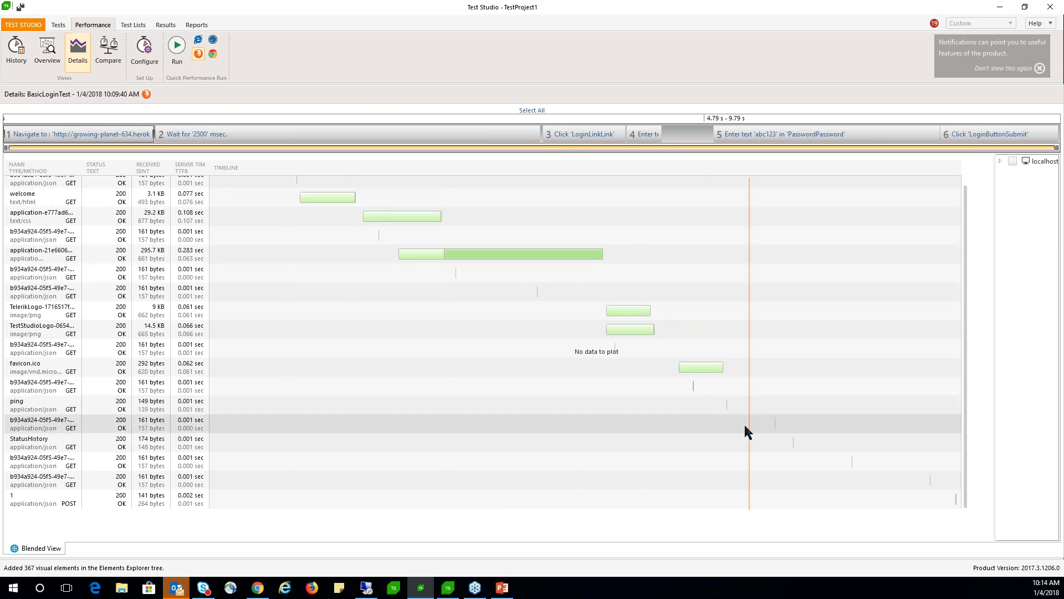
scroll(477, 249, "up", 1)
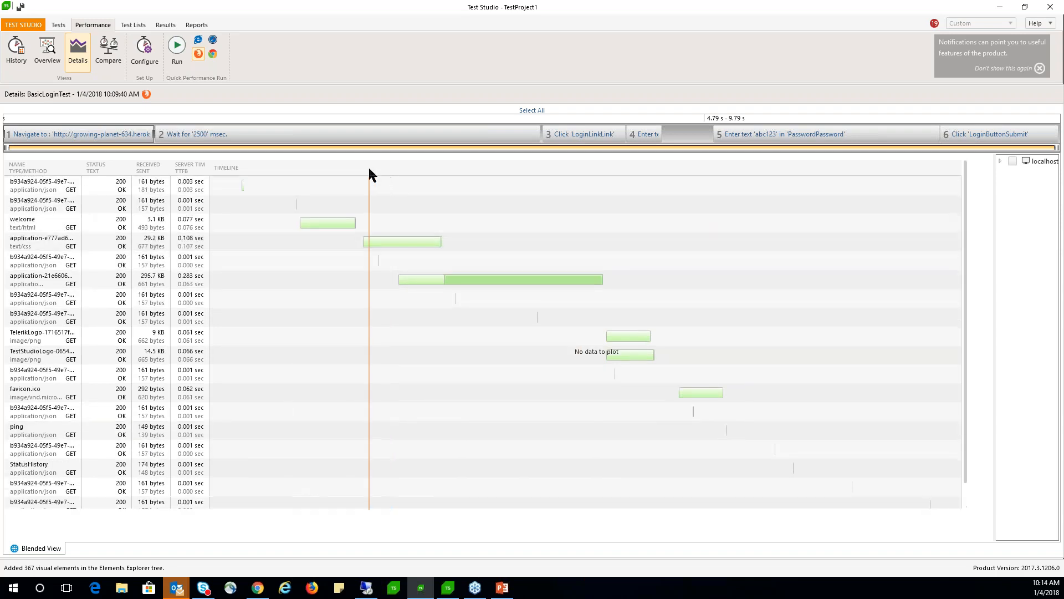
Examine the requests of the wait, 'LoginLinkLink', password entry and 'LoginButtonSubmit' steps, including the timings of the ui-bg images
left_click(367, 137)
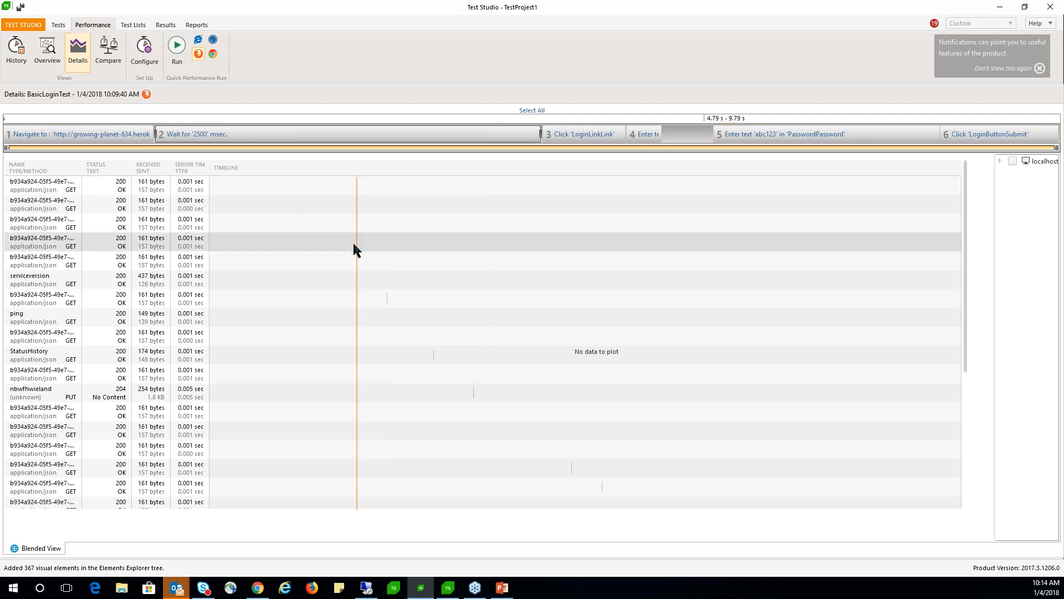
left_click(593, 137)
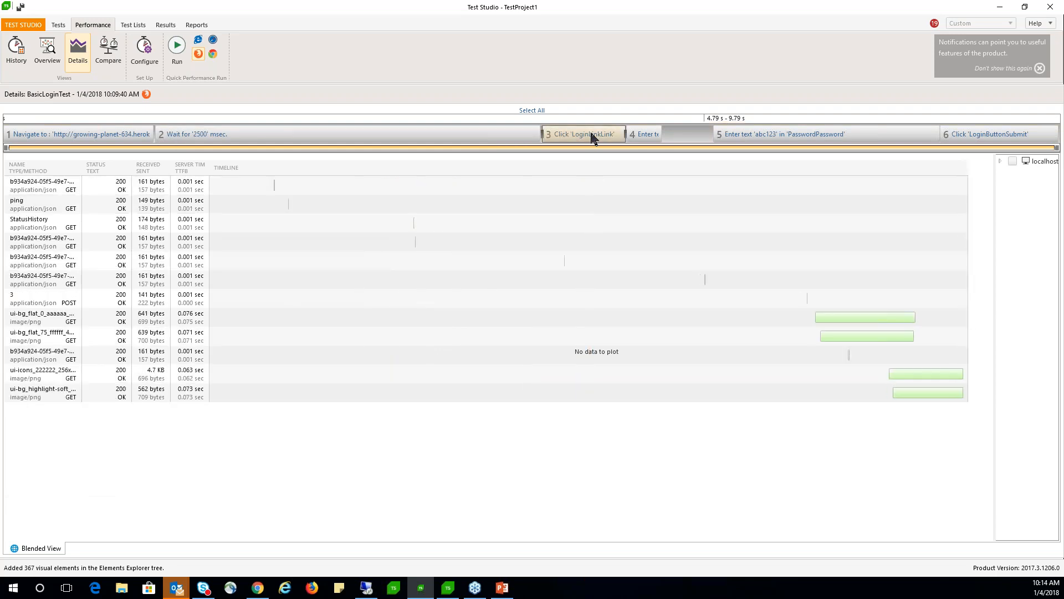
mouse_move(844, 321)
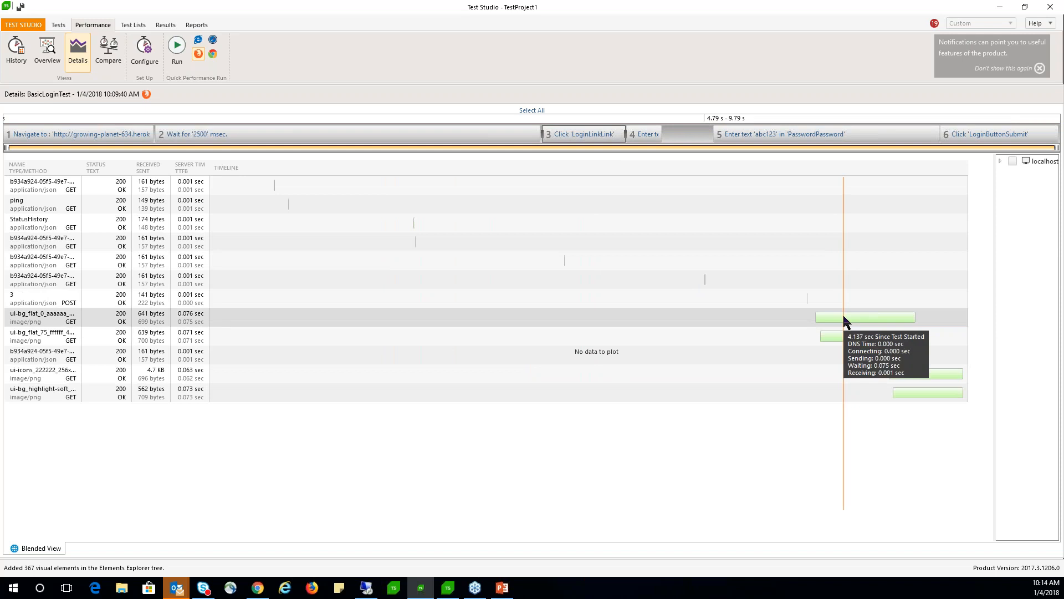
mouse_move(830, 337)
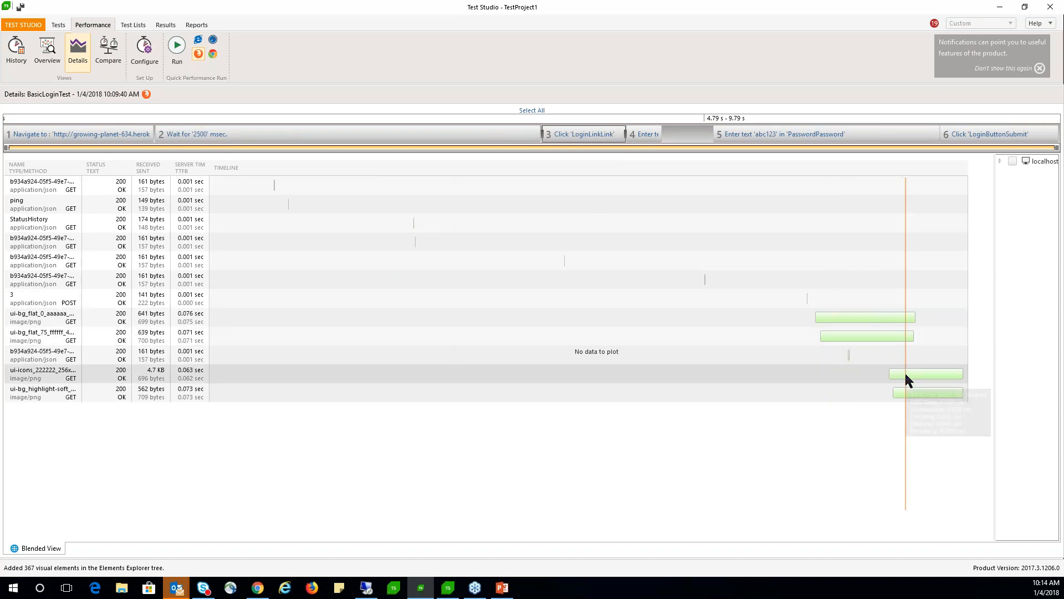
left_click(868, 137)
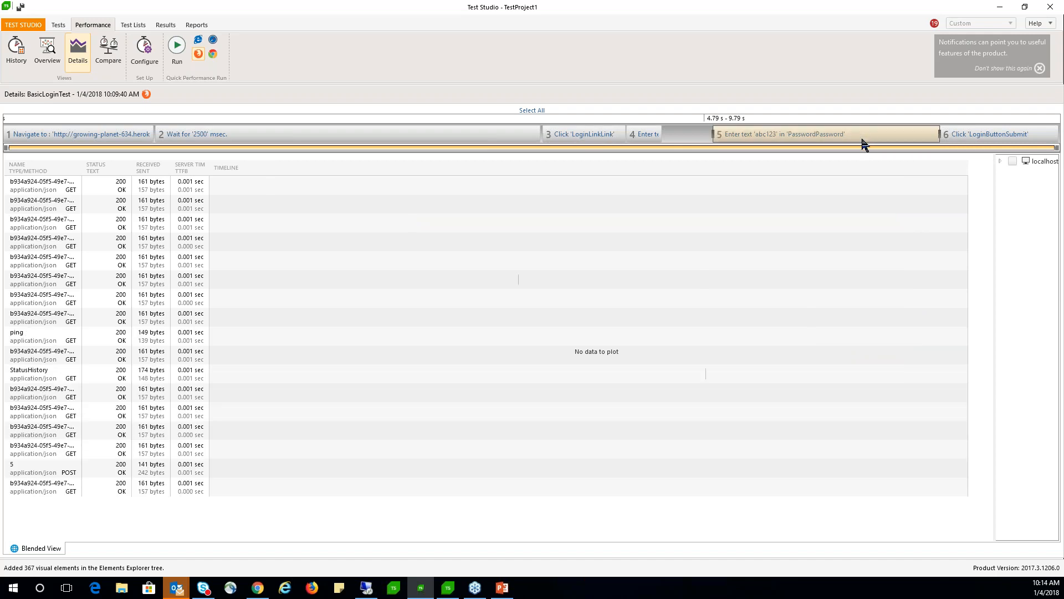
left_click(955, 141)
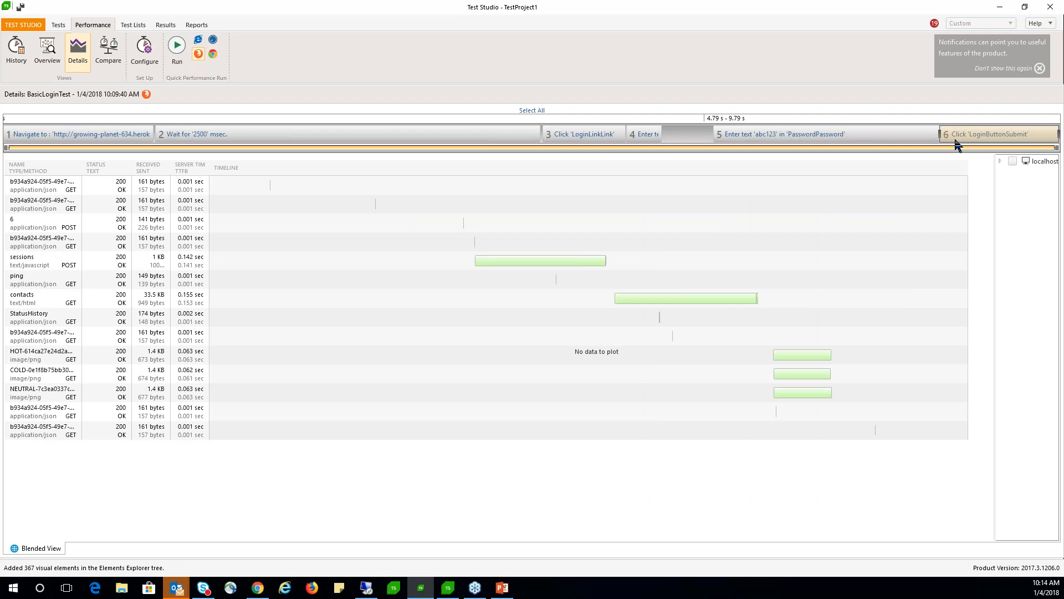
Return to the navigation step's requests and plot localhost's Memory Page Reads/sec and Page Writes/sec counters over them
left_click(135, 134)
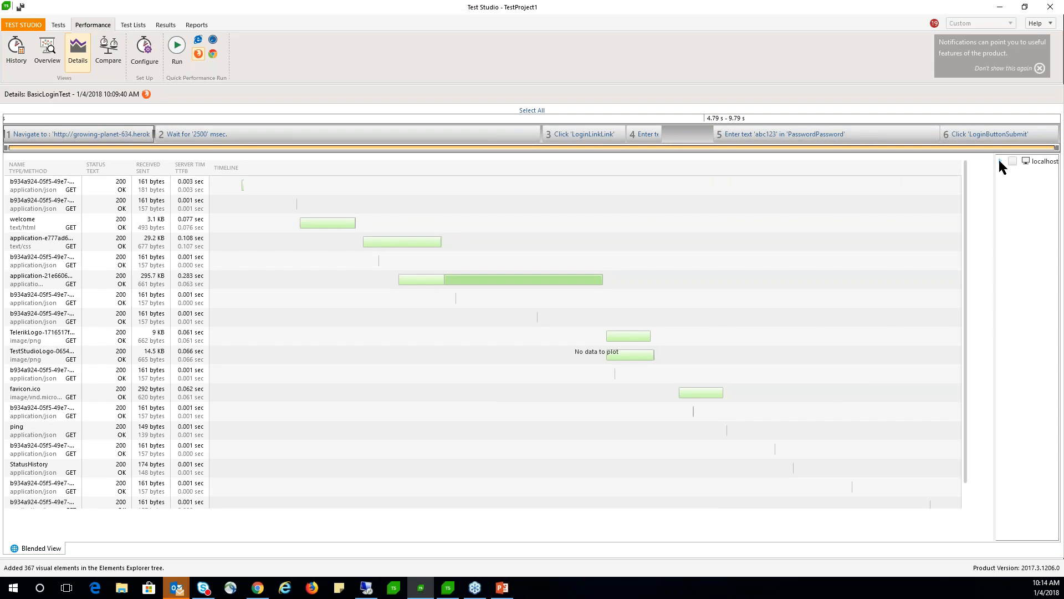
left_click(1001, 161)
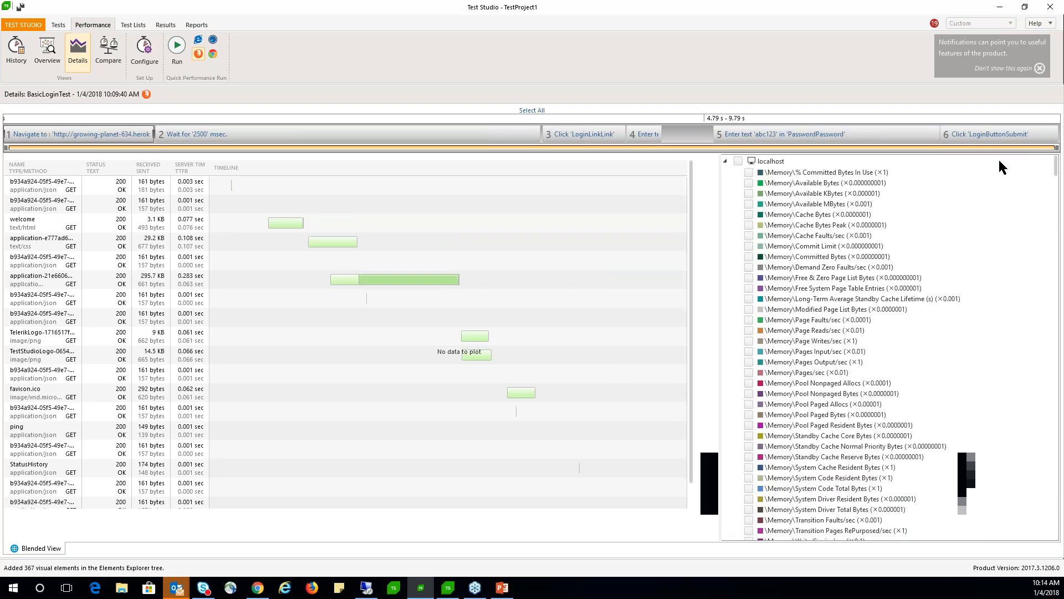
left_click(748, 341)
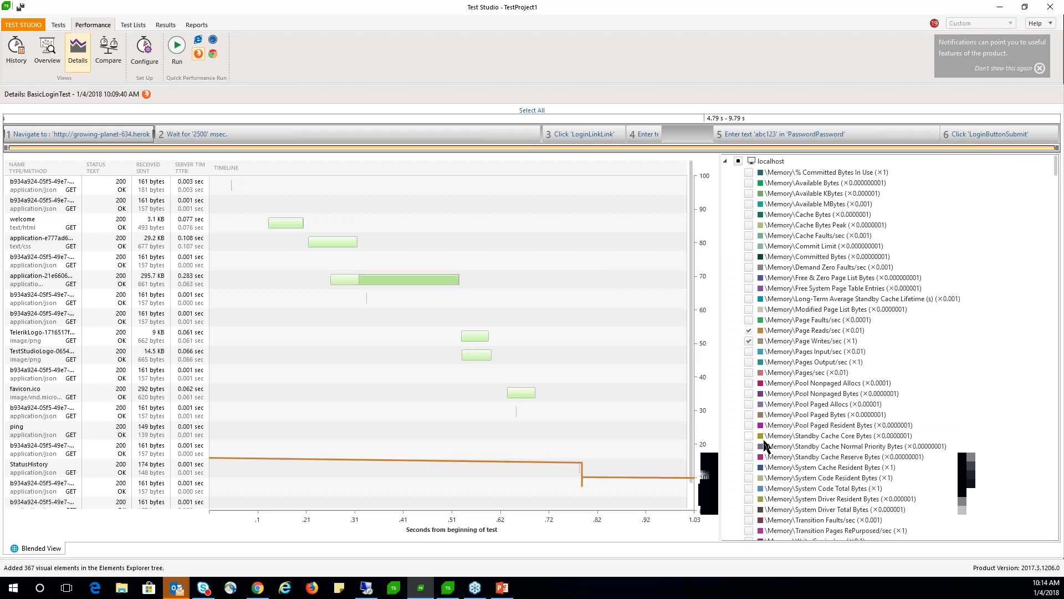
Add the Processor(1) % Processor Time and Interrupts/sec counters to the plot
scroll(762, 438, "down", 8)
scroll(756, 491, "down", 11)
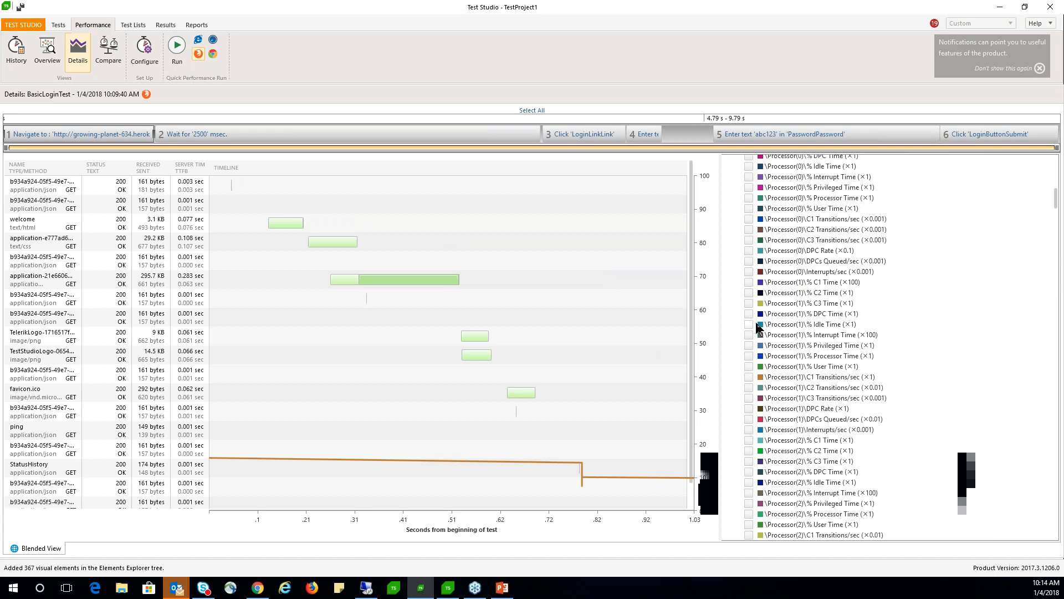
left_click(748, 357)
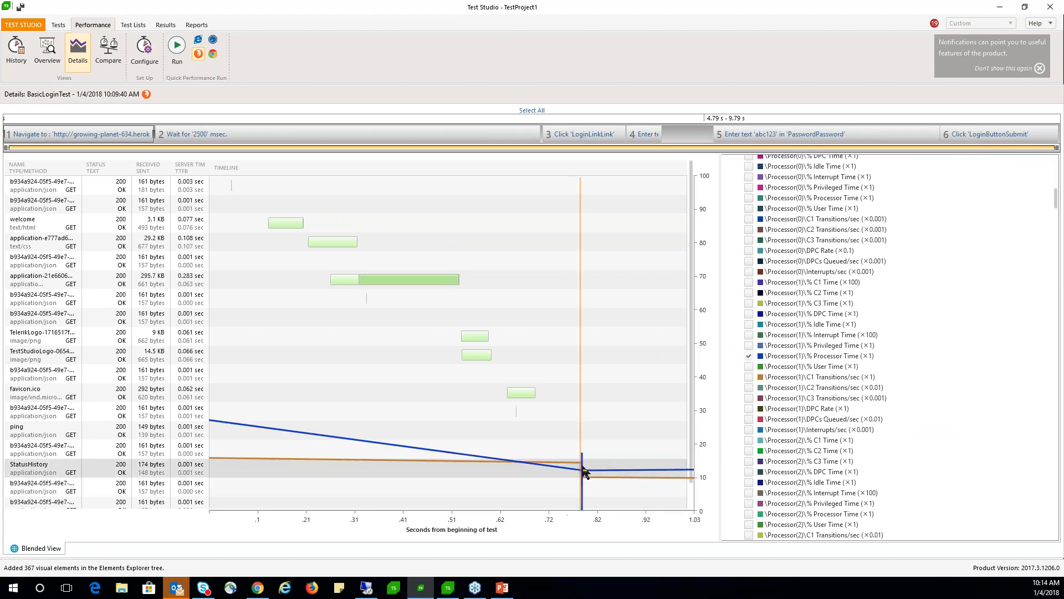
left_click(749, 431)
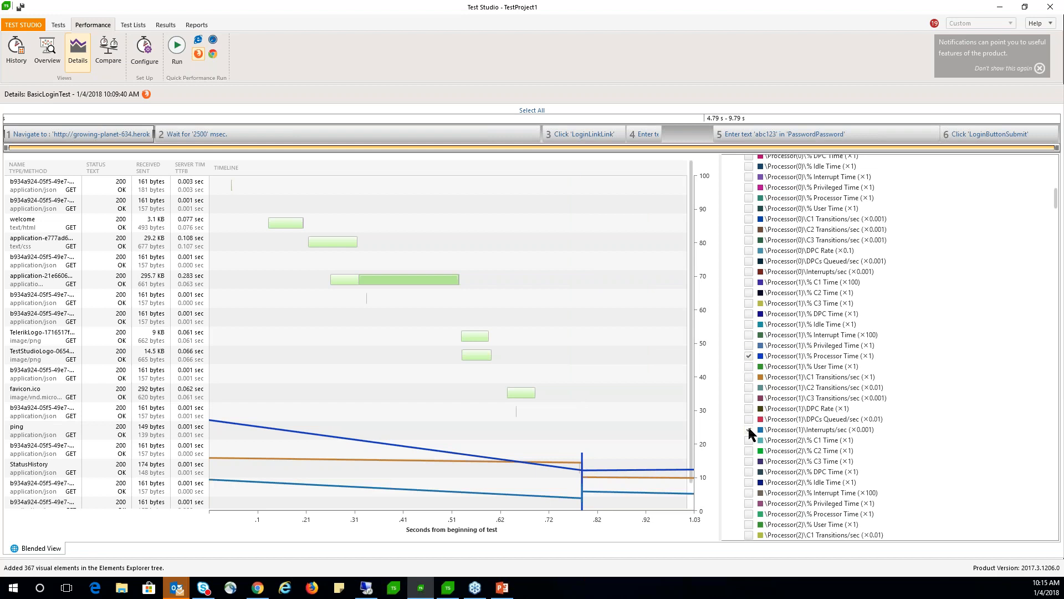
Add the Server counters Sessions Errored Out and Sessions Timed Out to the plot
scroll(751, 443, "down", 13)
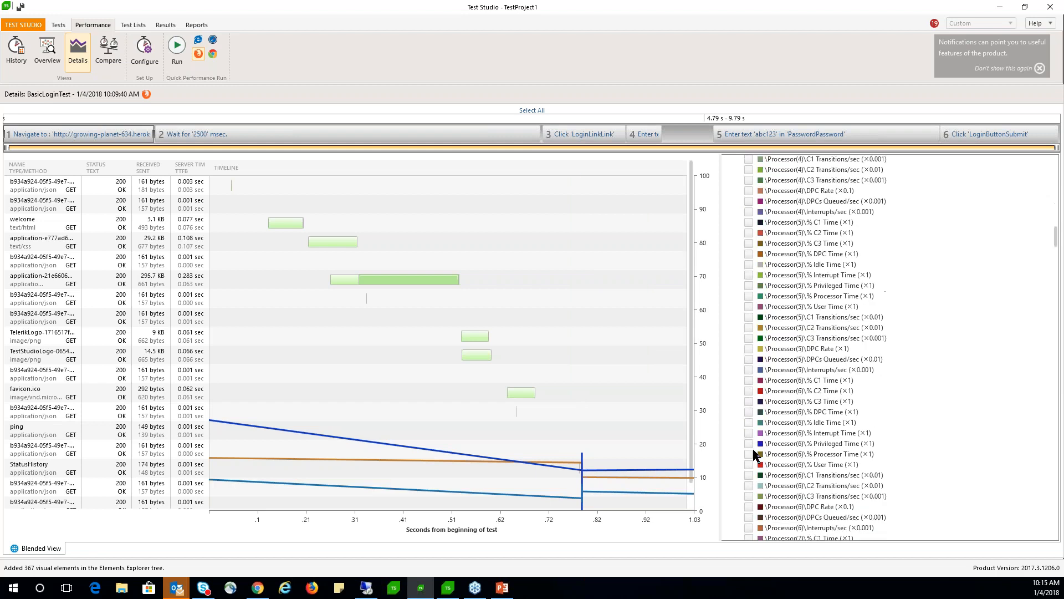
scroll(754, 454, "down", 10)
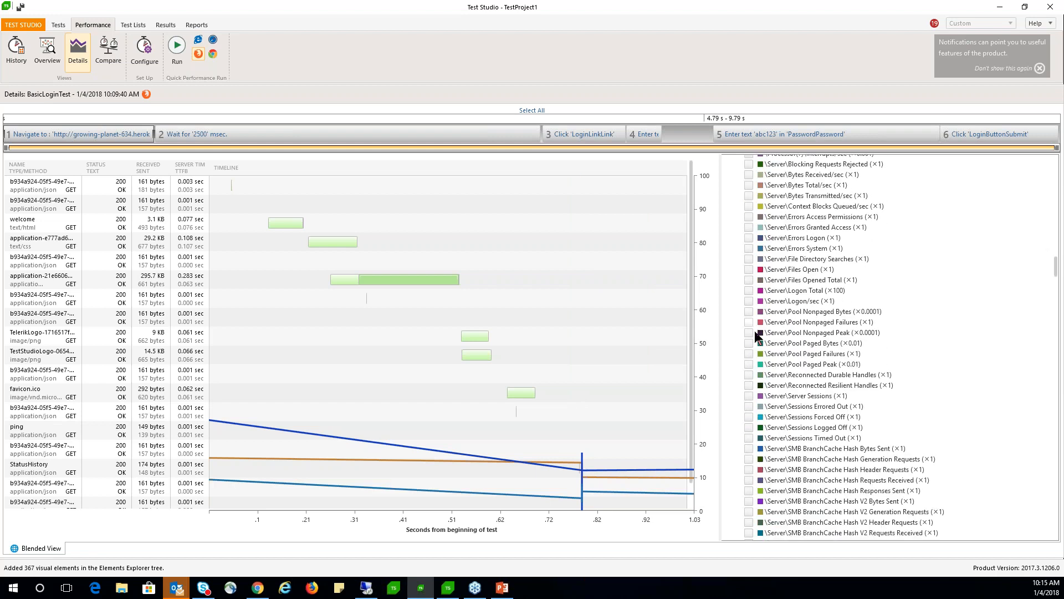
left_click(749, 408)
scroll(752, 440, "down", 2)
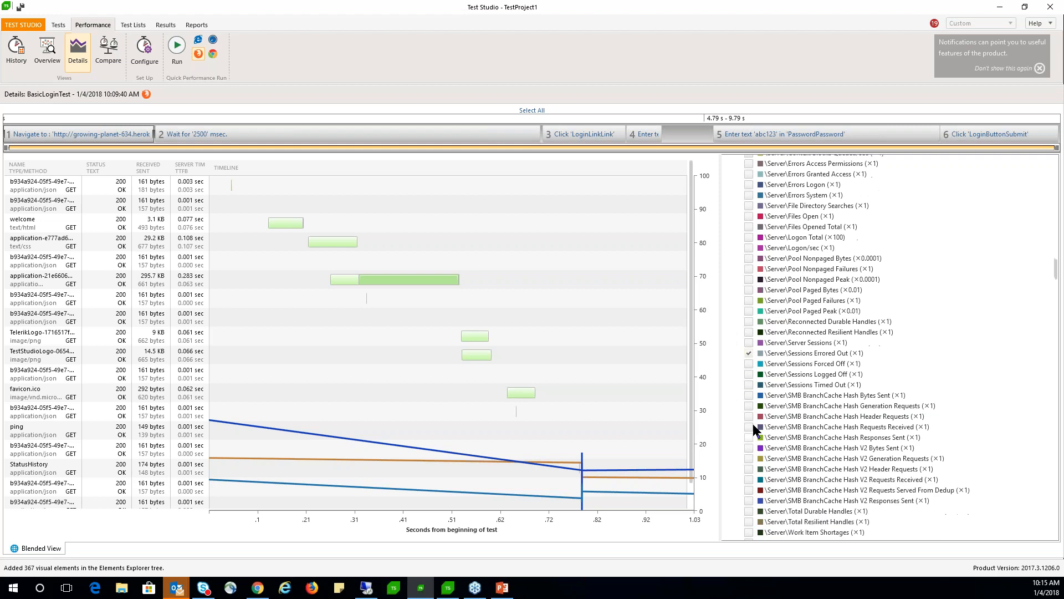
left_click(748, 385)
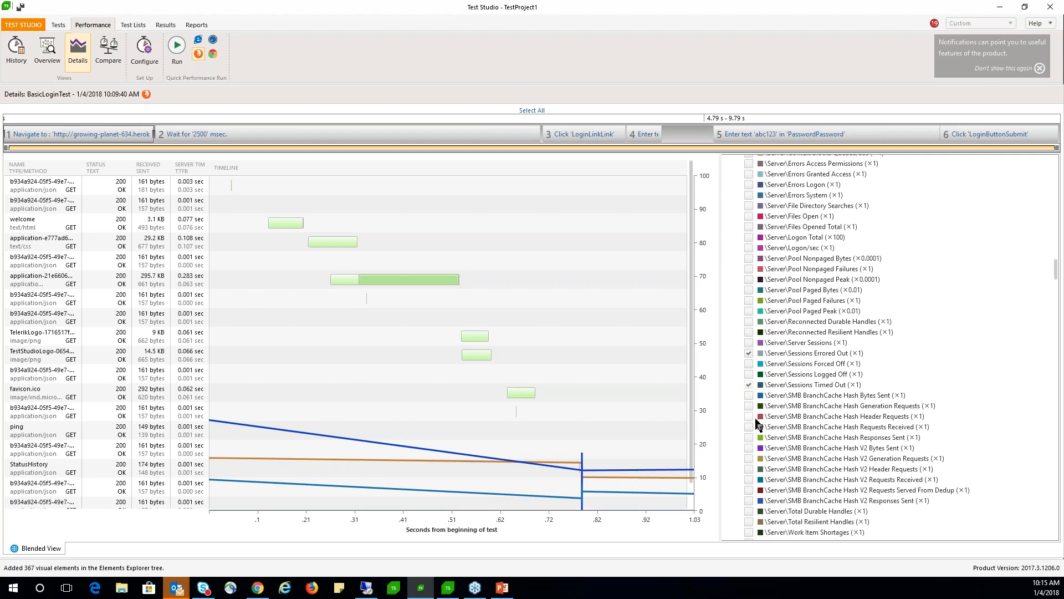
Plot all of localhost's counters at once and clear the whole counter selection again
scroll(772, 458, "down", 18)
scroll(772, 458, "down", 20)
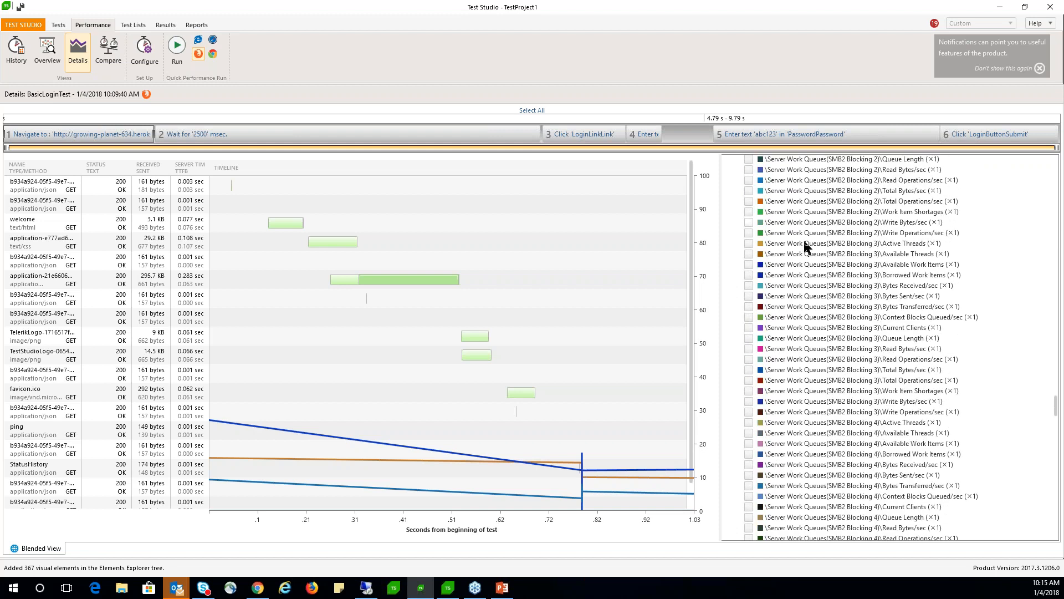
scroll(832, 327, "up", 8)
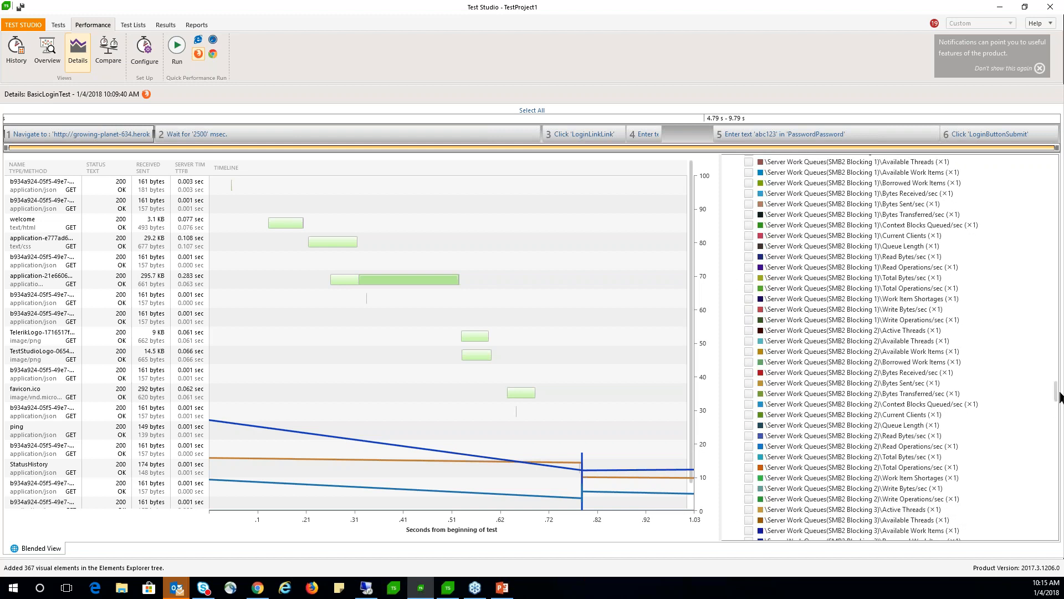
scroll(1056, 388, "up", 20)
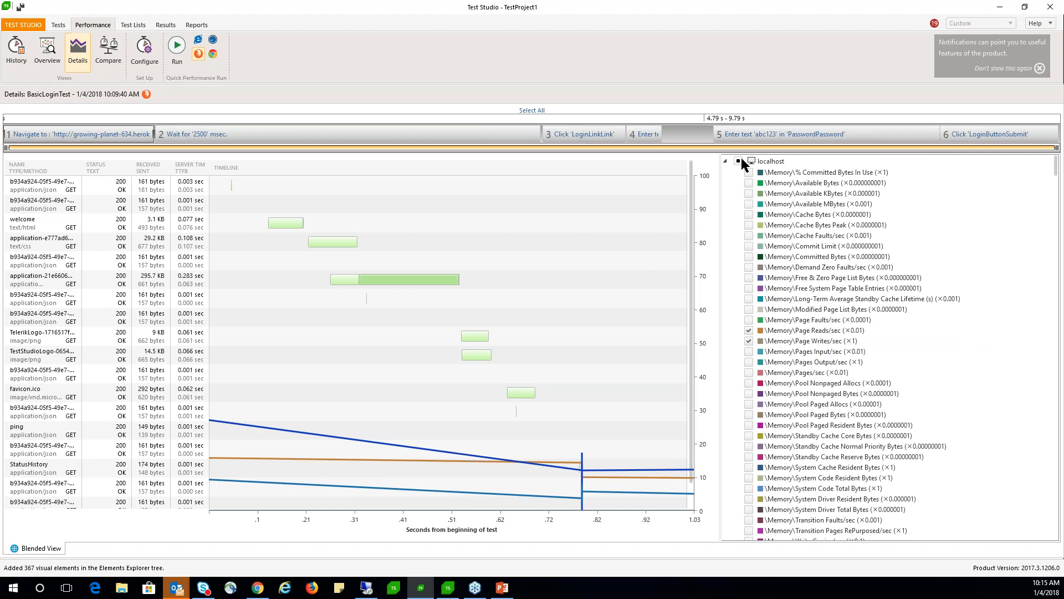
left_click(738, 162)
left_click(737, 161)
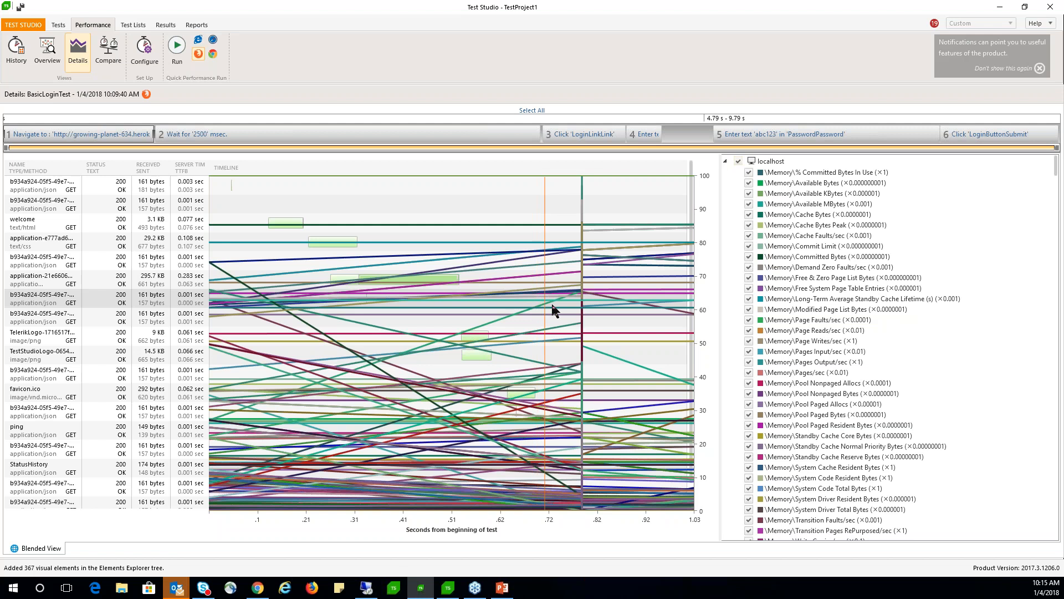
left_click(739, 161)
Plot only Processor(2) % Processor Time over the request timeline and collapse localhost's counter list
scroll(759, 366, "down", 15)
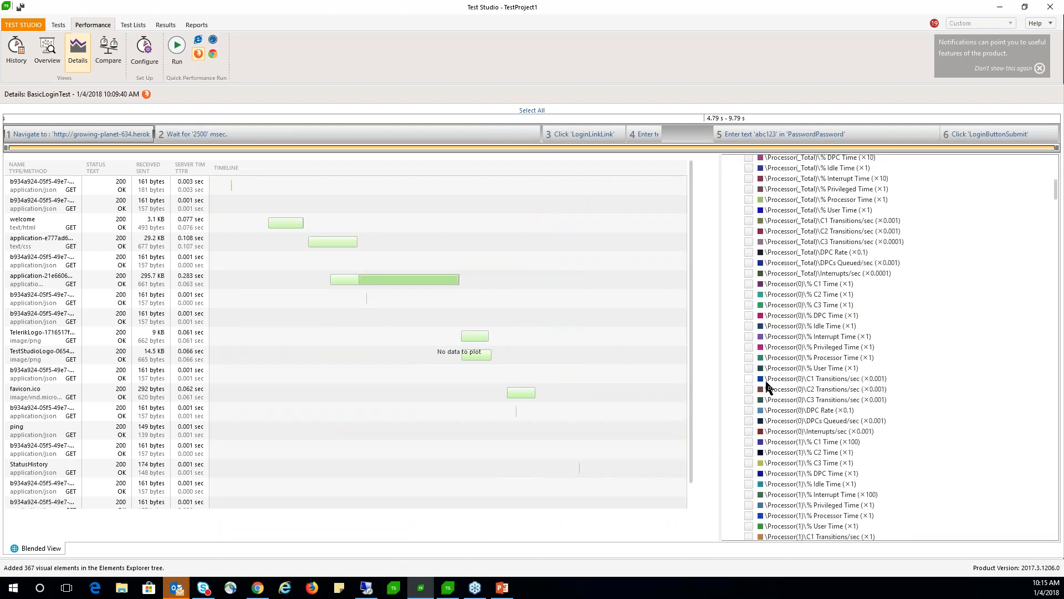
scroll(767, 385, "down", 10)
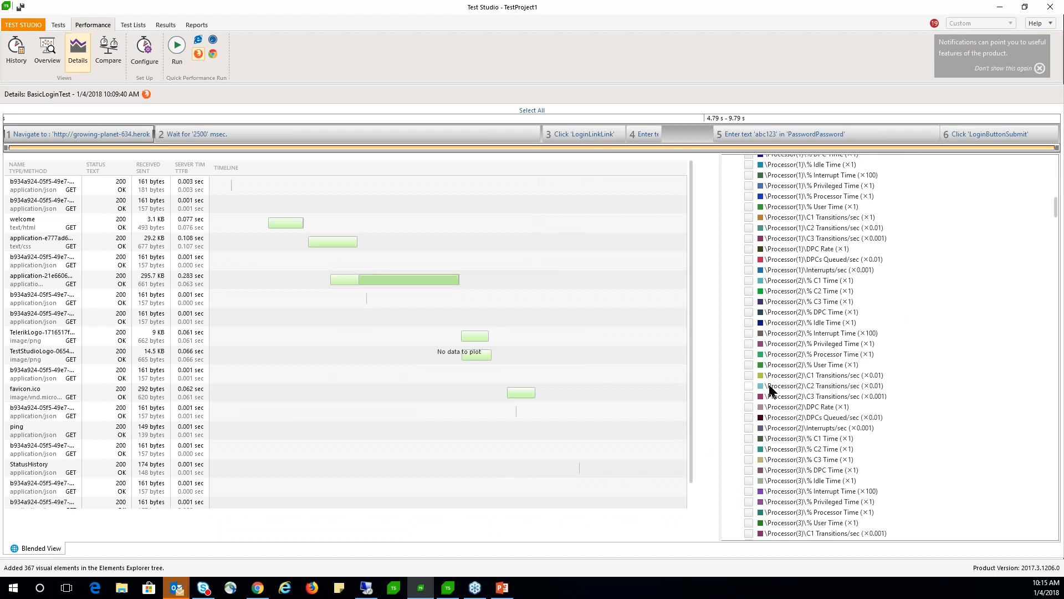
left_click(749, 353)
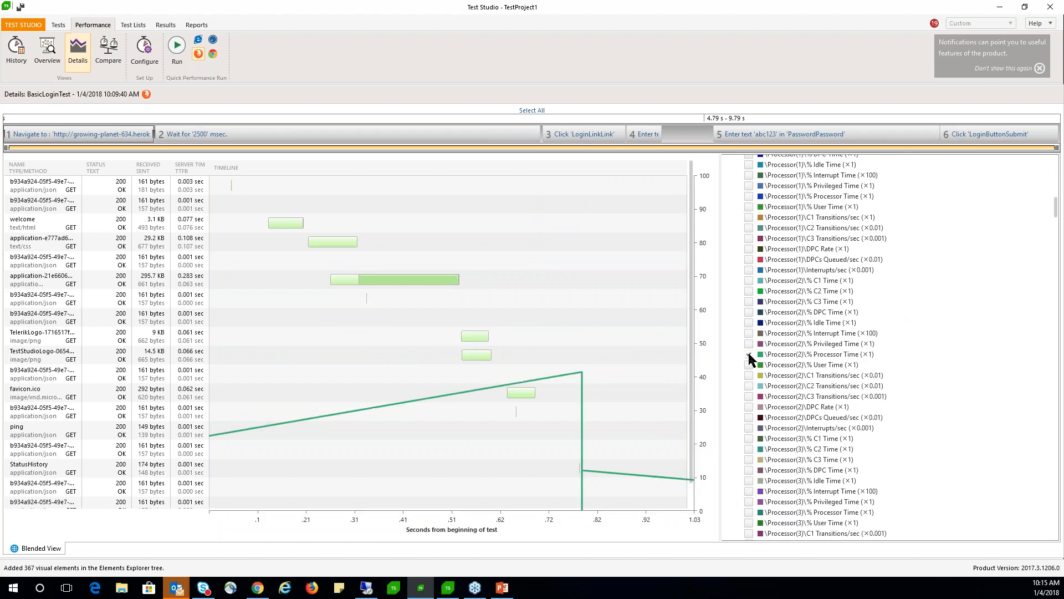
scroll(556, 354, "down", 1)
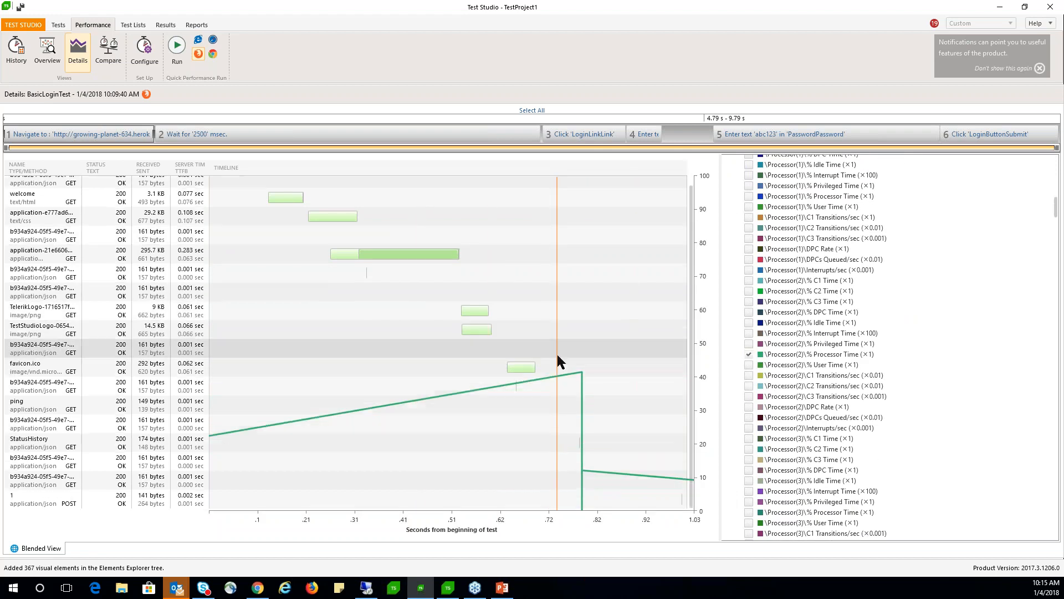
scroll(579, 387, "up", 1)
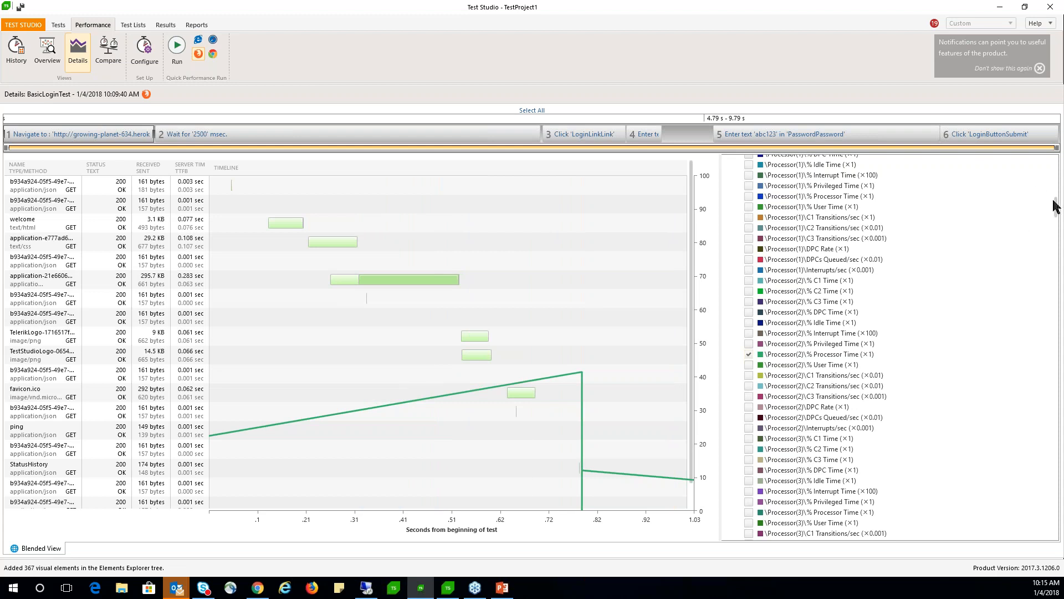
left_click_drag(1056, 210, 1006, 149)
left_click(725, 160)
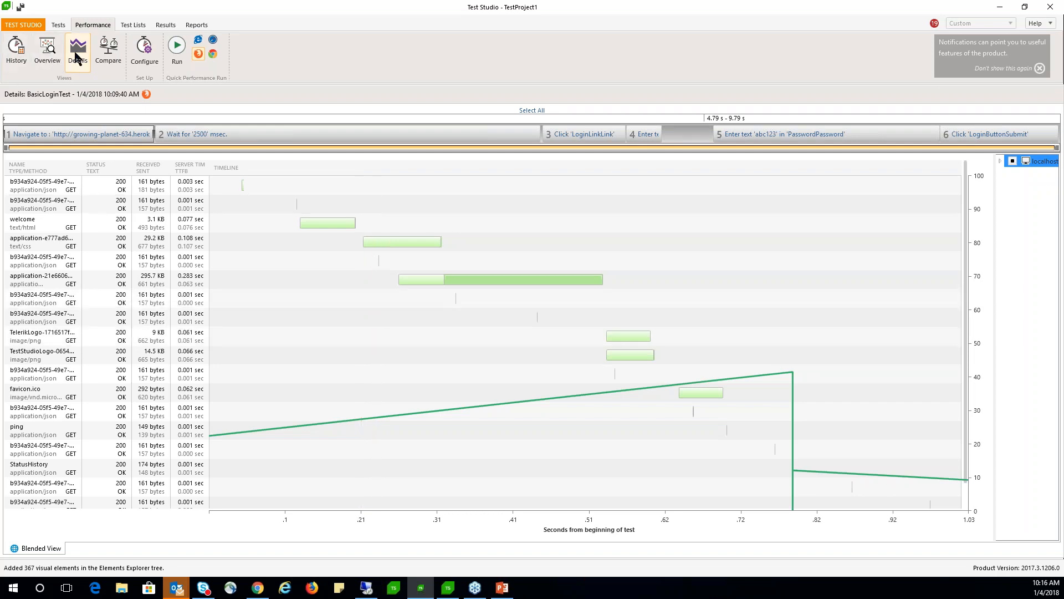
Open the run comparison and expand steps 1 to 4 and 7 to compare both runs' timings
left_click(108, 52)
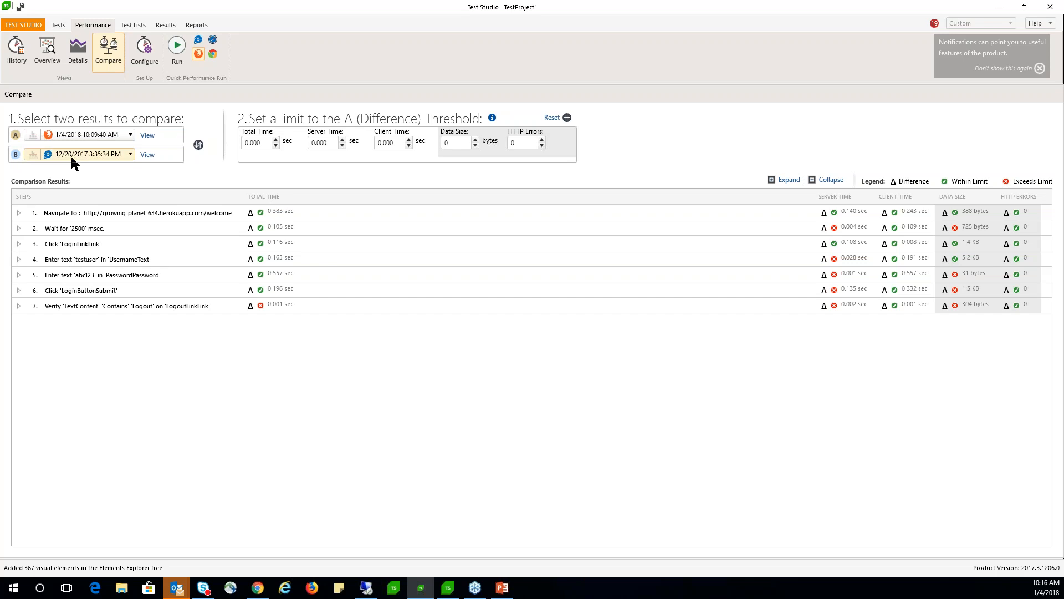
left_click(18, 213)
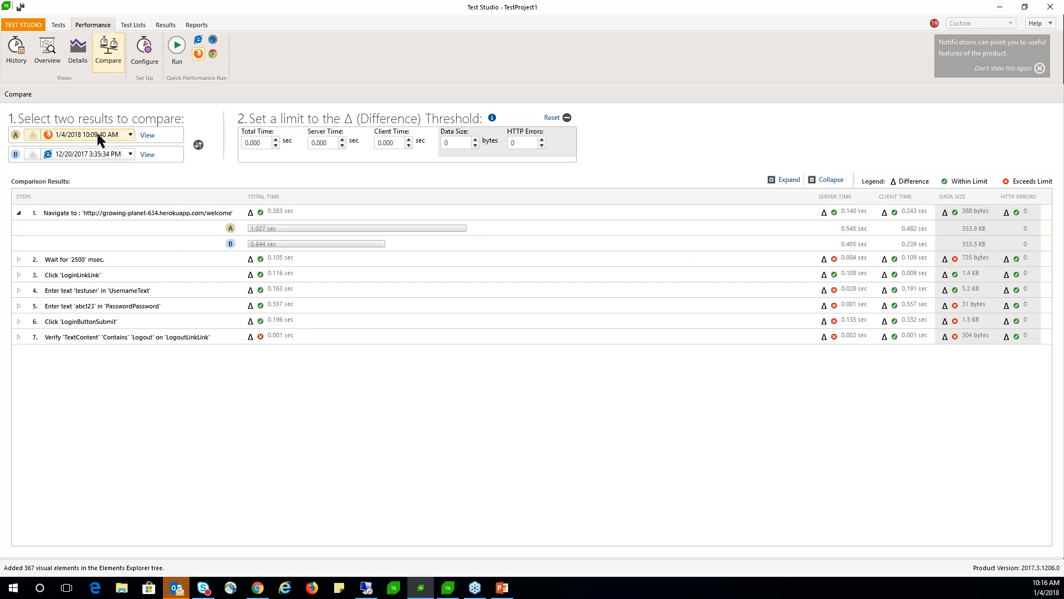
left_click(19, 260)
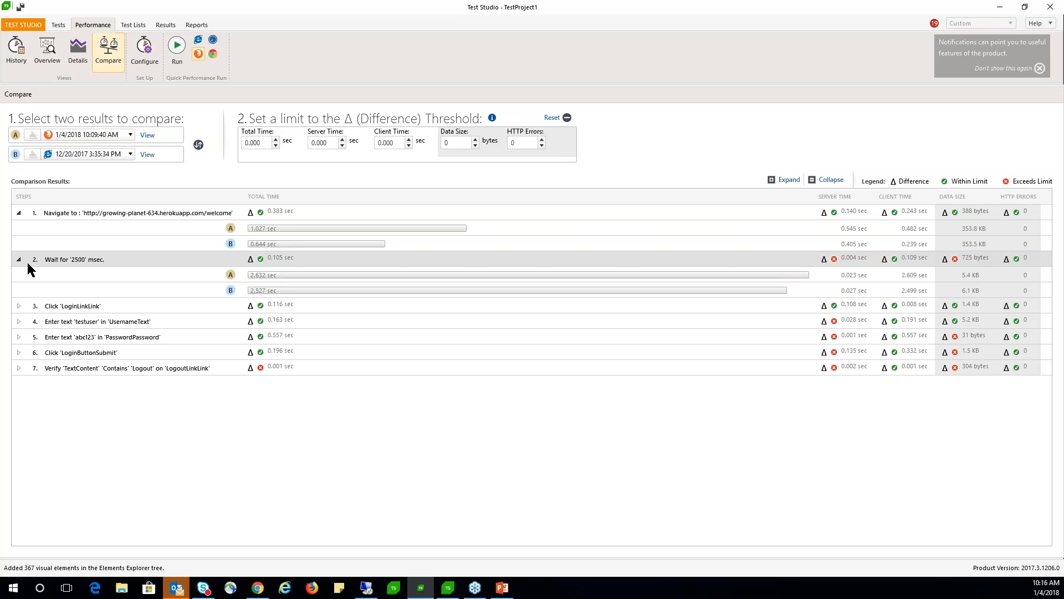
left_click(18, 306)
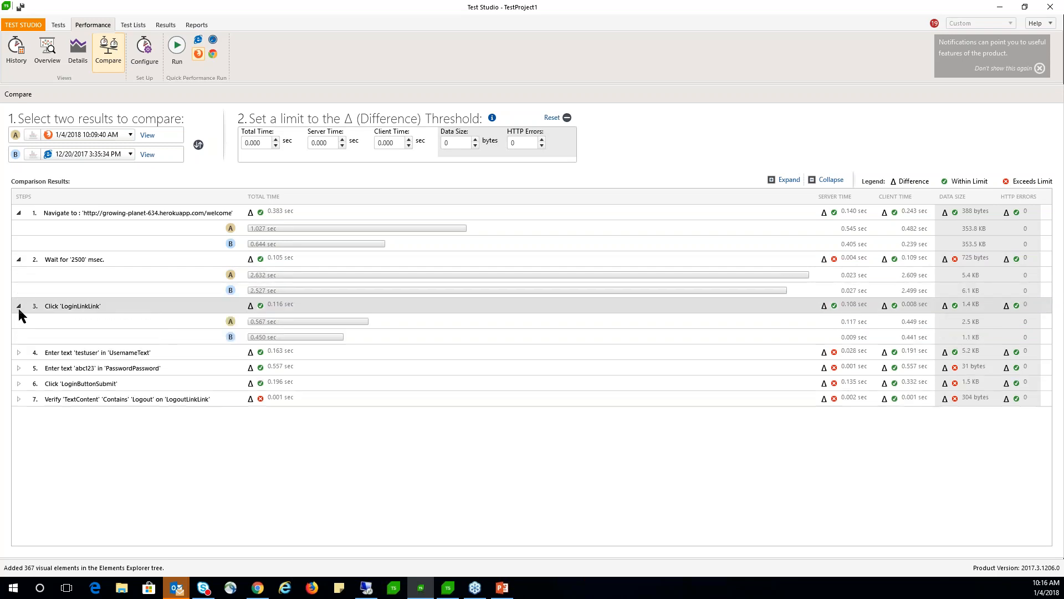
left_click(19, 353)
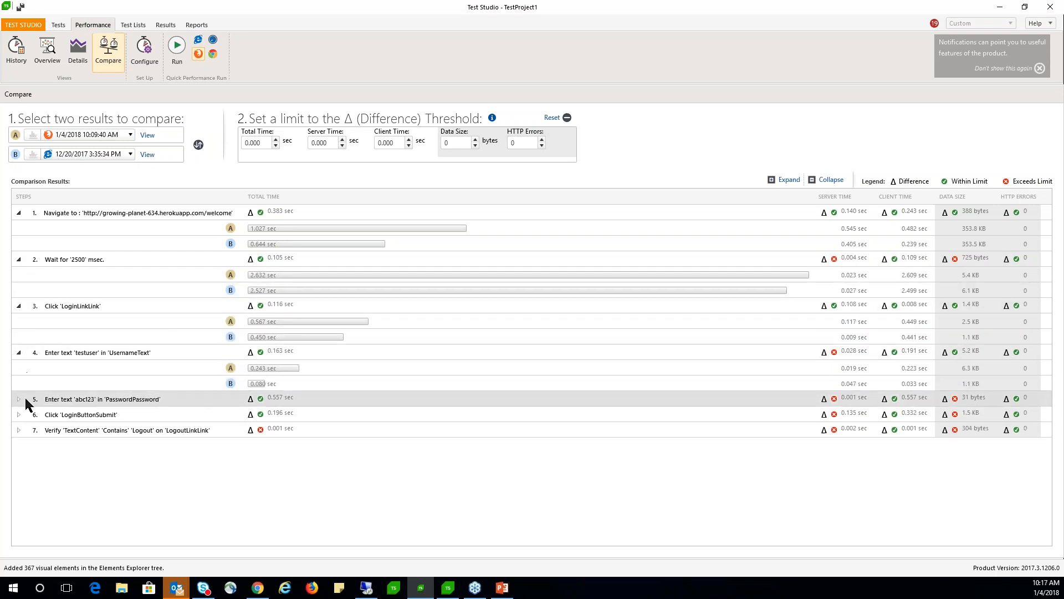
left_click(19, 429)
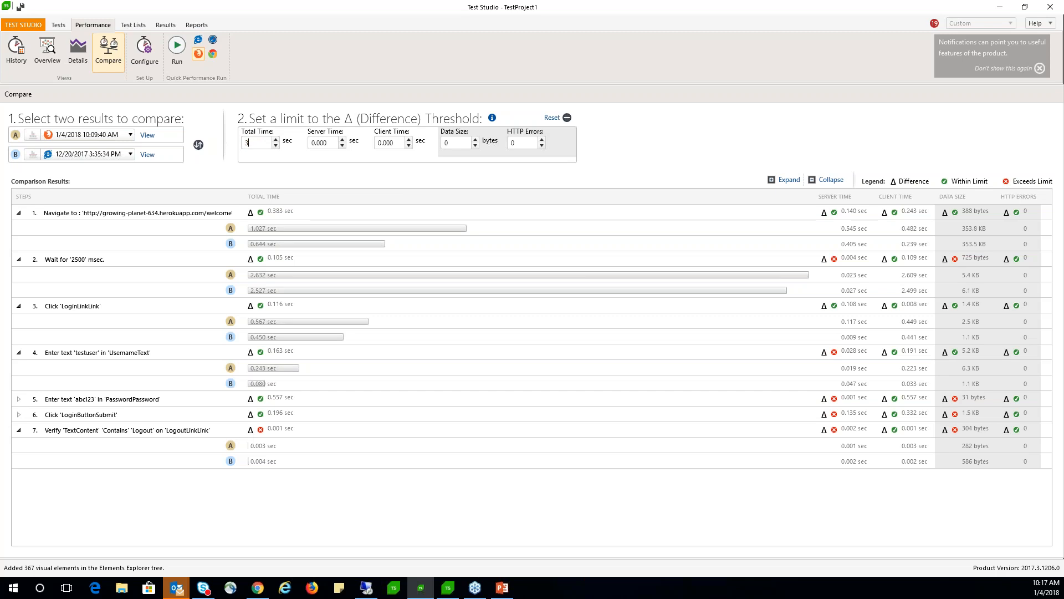
Set the difference thresholds to 3 sec total time, 2 sec server time, 1 sec client time and 1,000 bytes data size
left_click(342, 140)
left_click(342, 140)
left_click(408, 139)
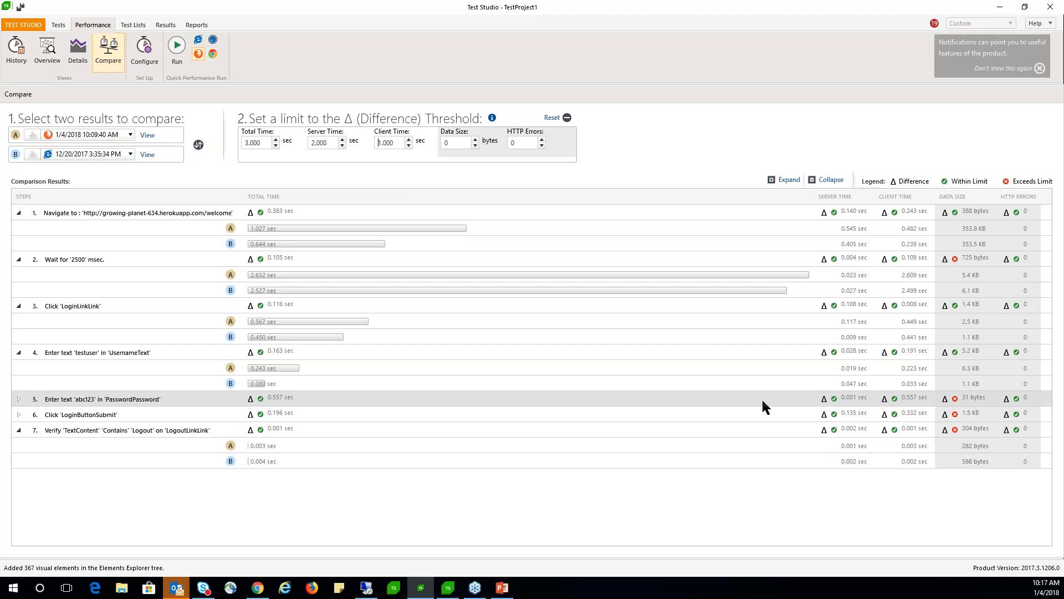
left_click(475, 139)
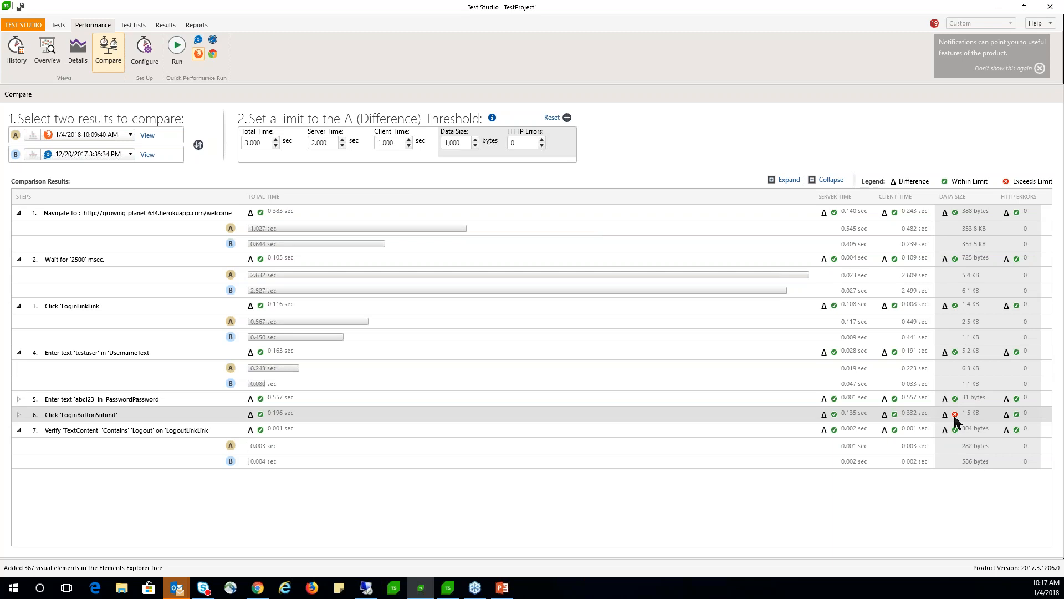
Expand the Click 'LoginButtonSubmit' comparison and open that step's request details from the 12/20/2017 run
left_click(18, 414)
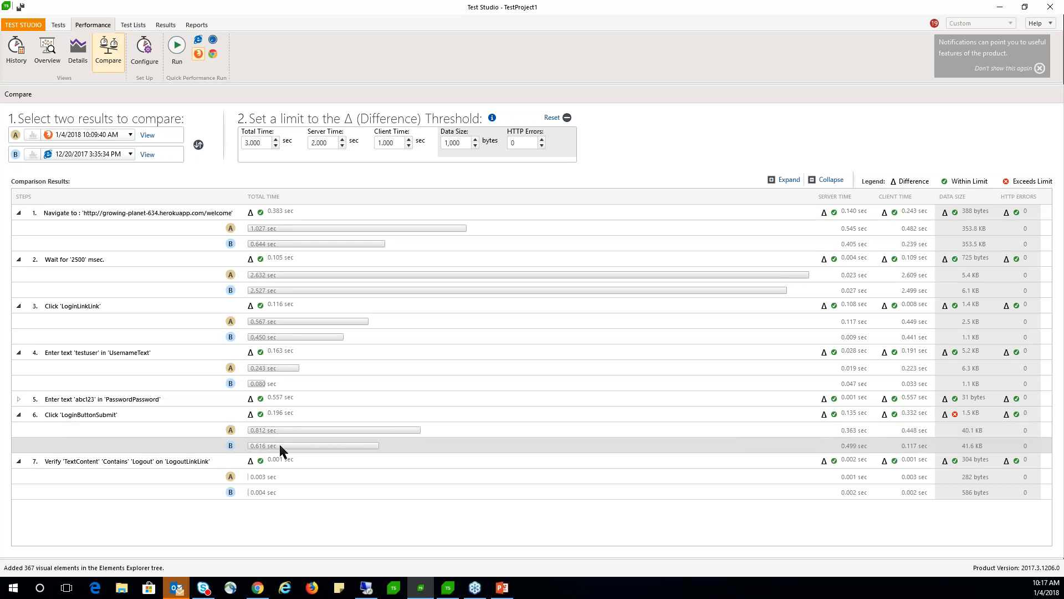
left_click(147, 154)
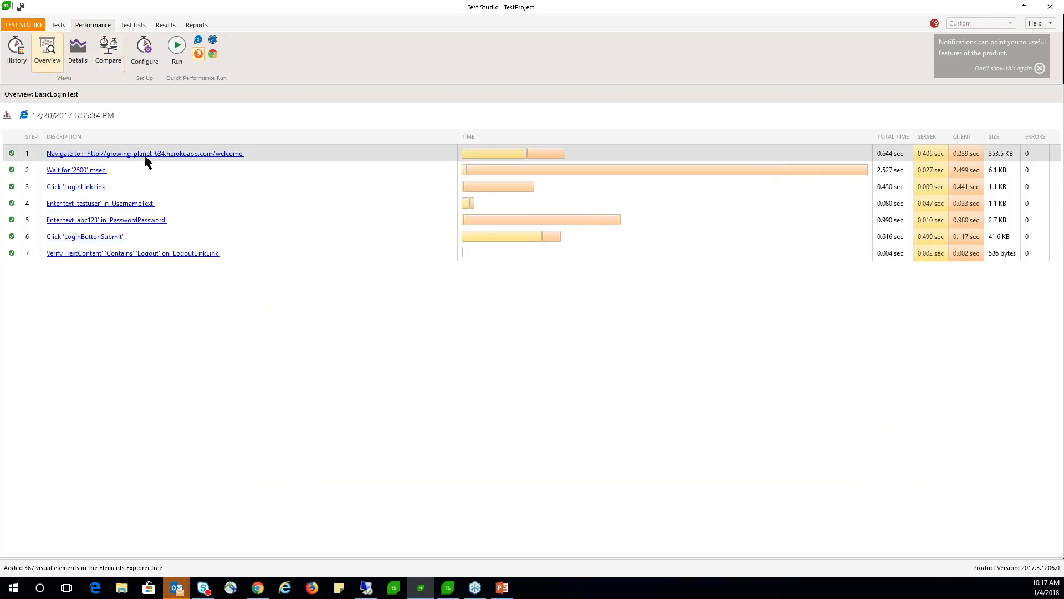
left_click(74, 238)
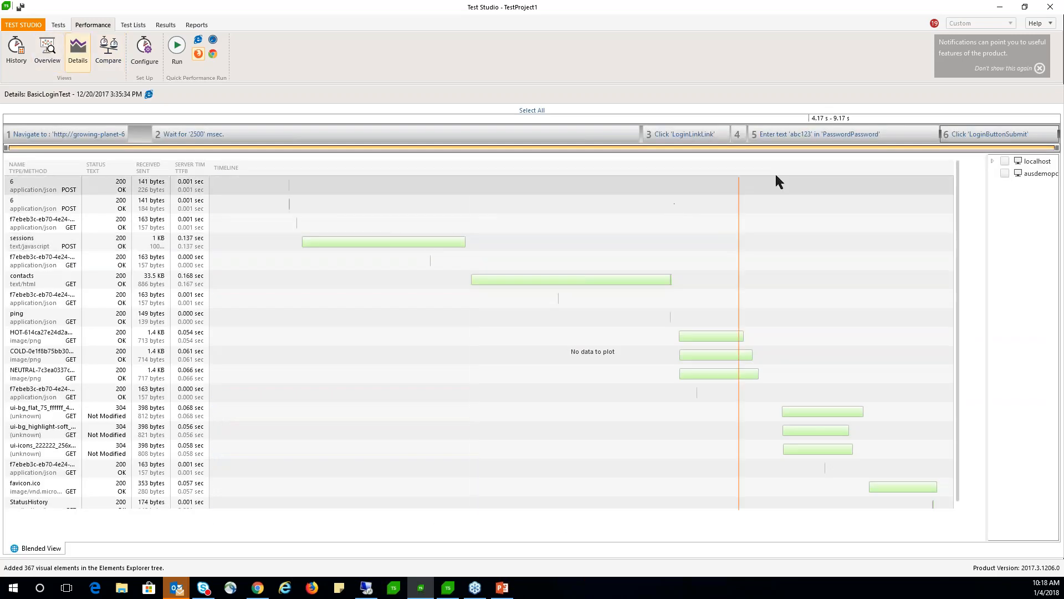
Plot and clear all localhost counters, and examine the login submit step's HTTP requests, statuses and server times
left_click(1004, 162)
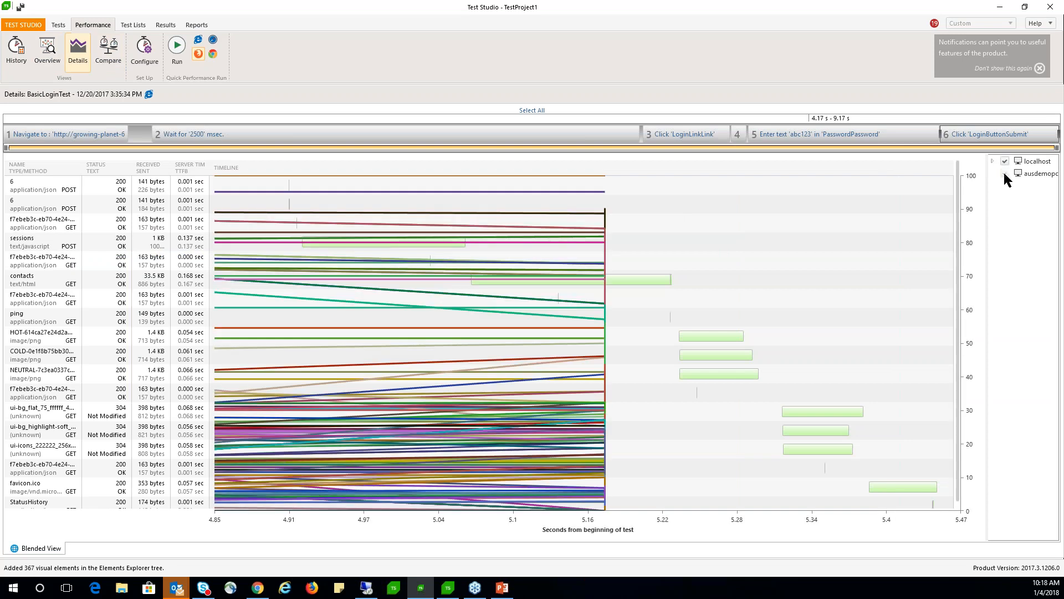
left_click(1004, 161)
scroll(573, 383, "down", 1)
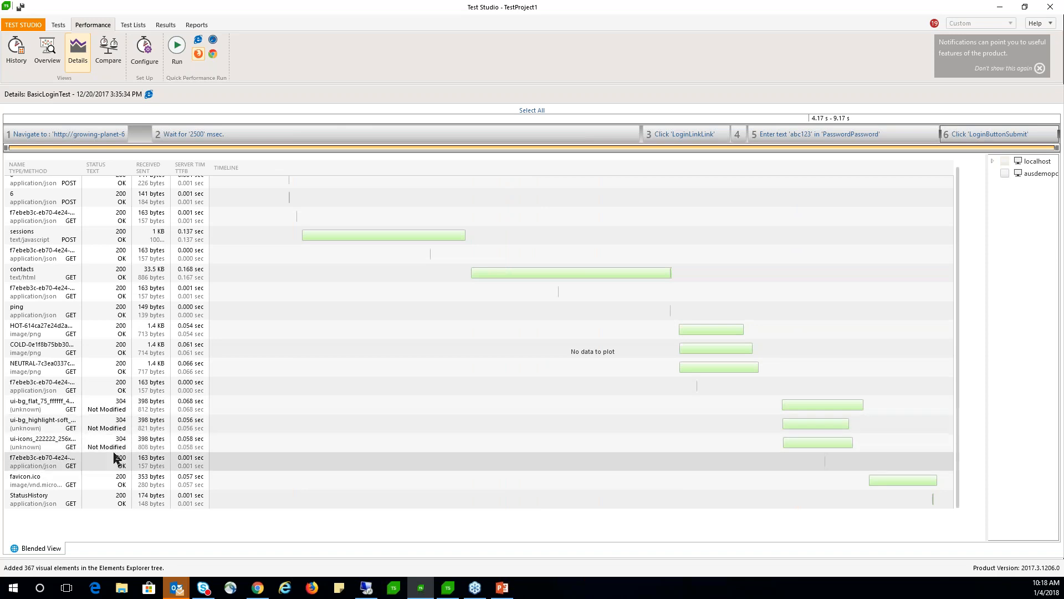
scroll(114, 455, "up", 1)
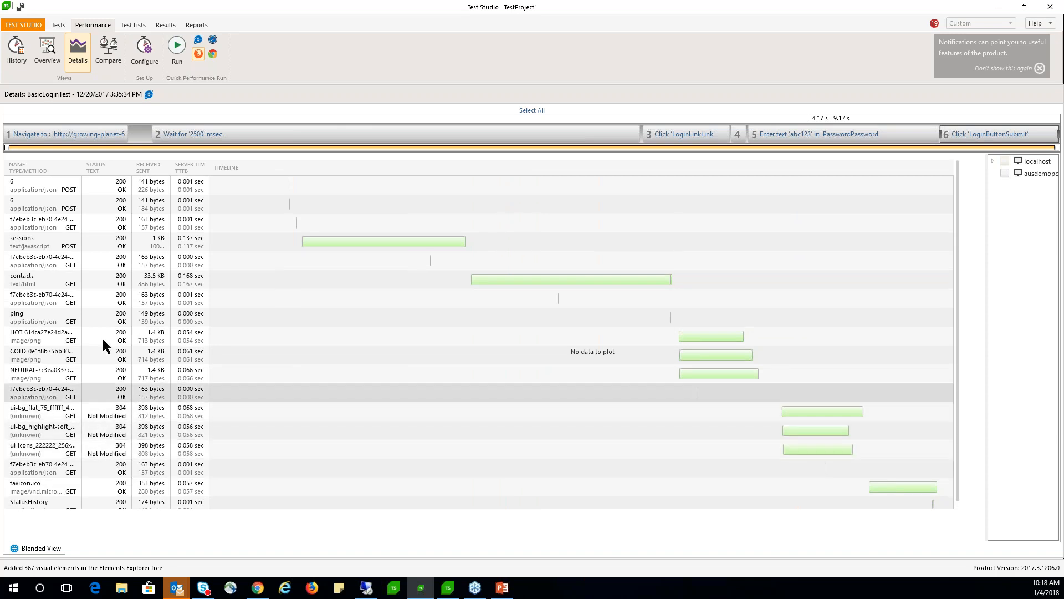
scroll(108, 360, "down", 1)
scroll(108, 360, "up", 1)
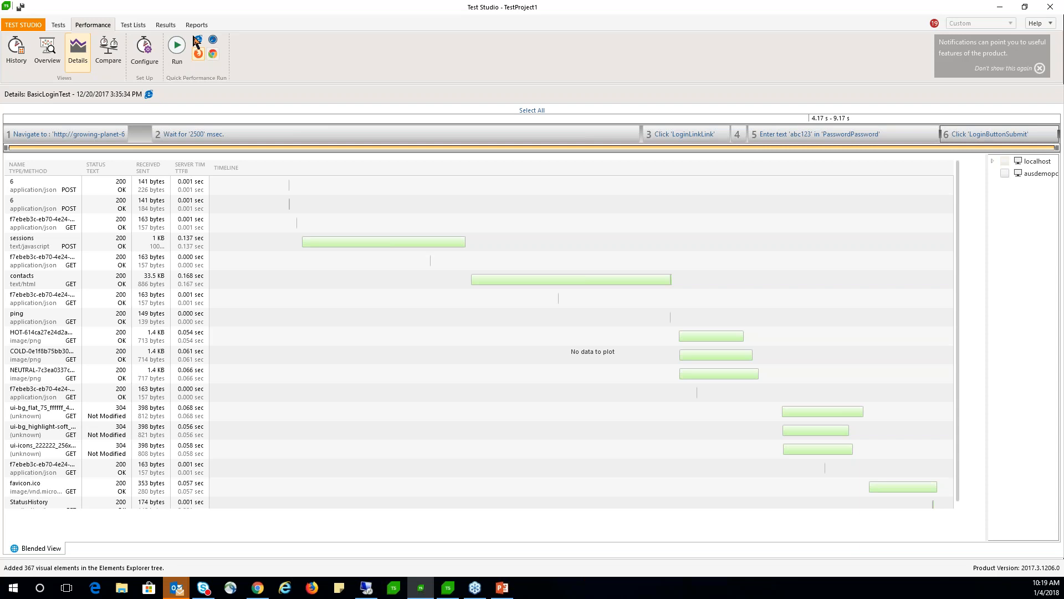
Start a new static test list named "test list 2"
left_click(132, 24)
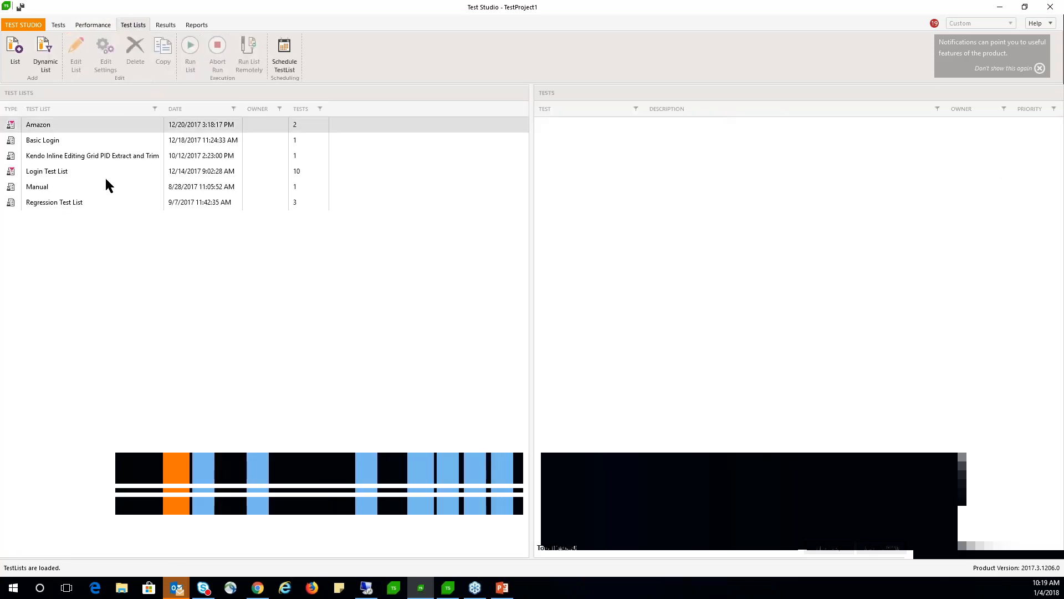
left_click(16, 50)
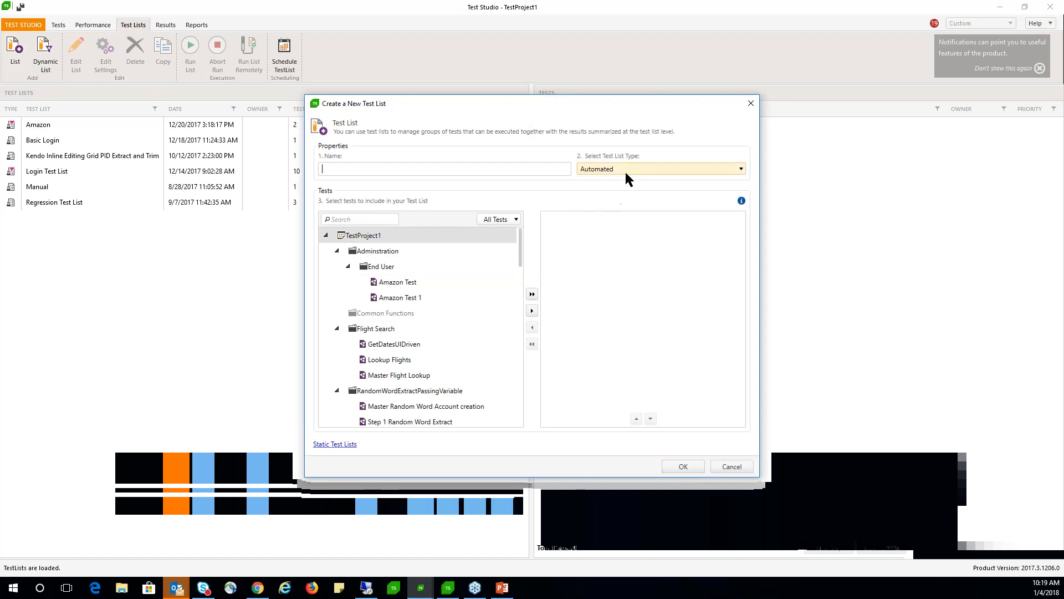
type("test list 2")
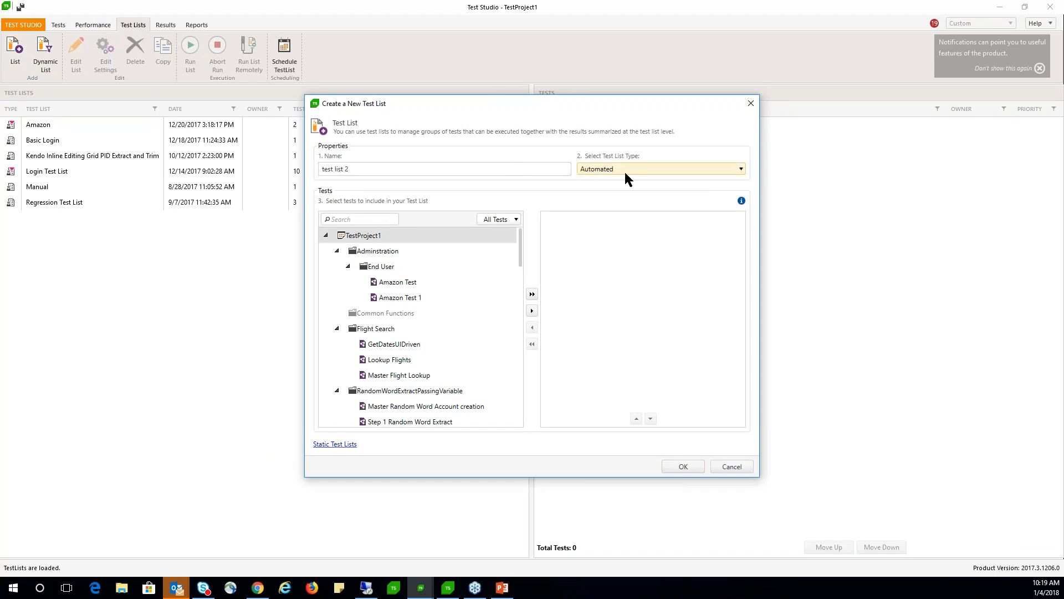
Add Amazon Test, GetDatesUIDriven and BasicLoginTest to the test list and set its type to Performance
left_click(407, 282)
left_click(532, 311)
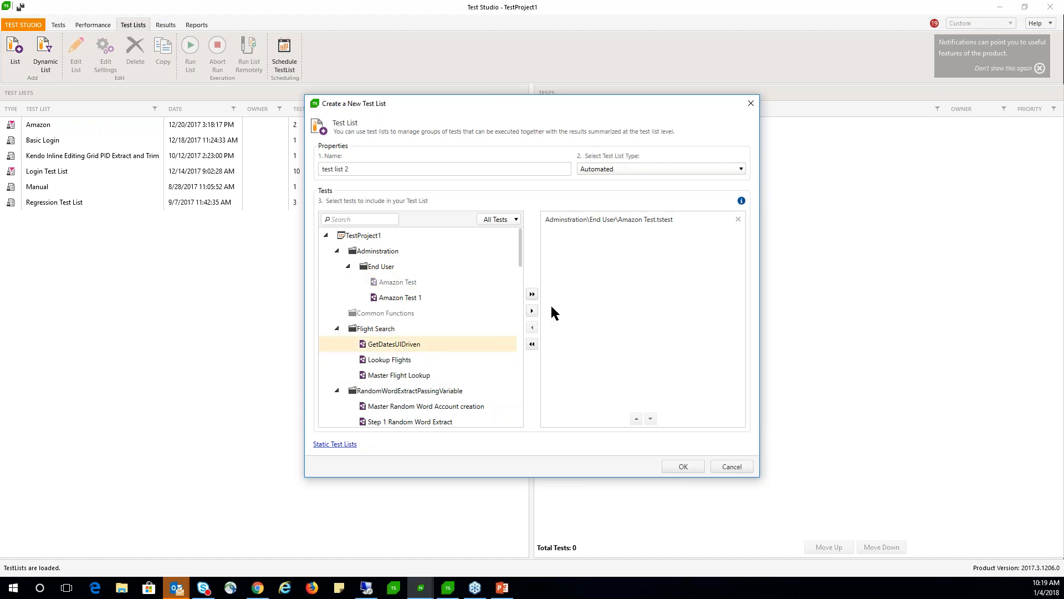
left_click(532, 310)
scroll(446, 340, "down", 3)
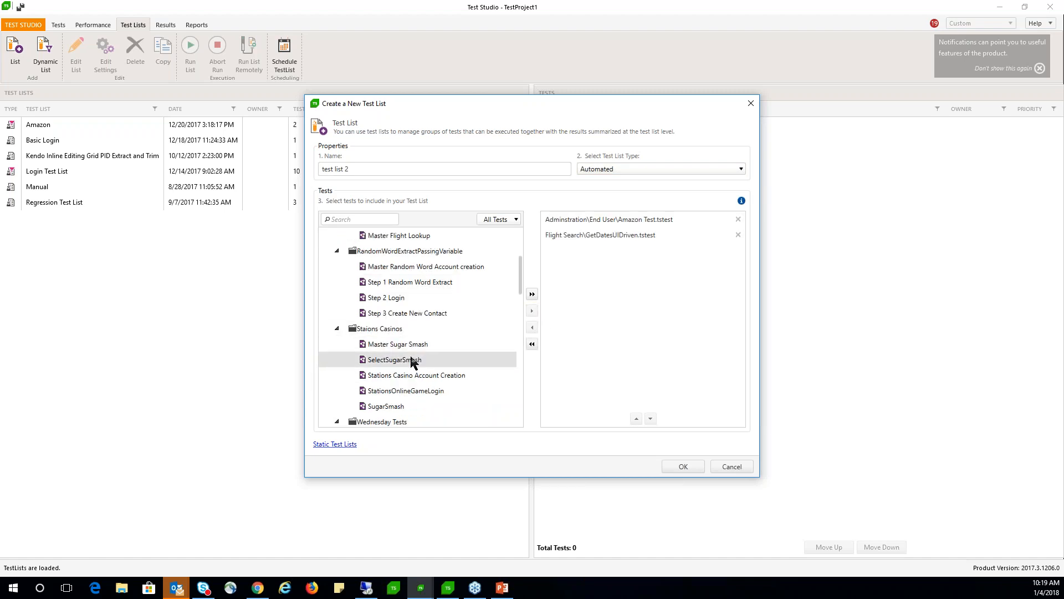
scroll(411, 361, "down", 4)
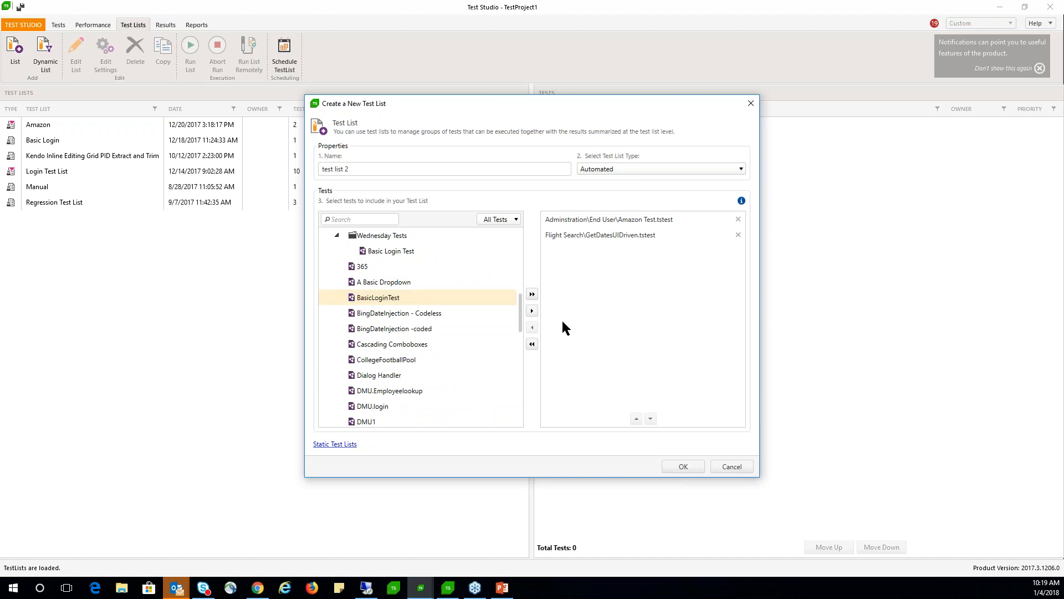
left_click(532, 310)
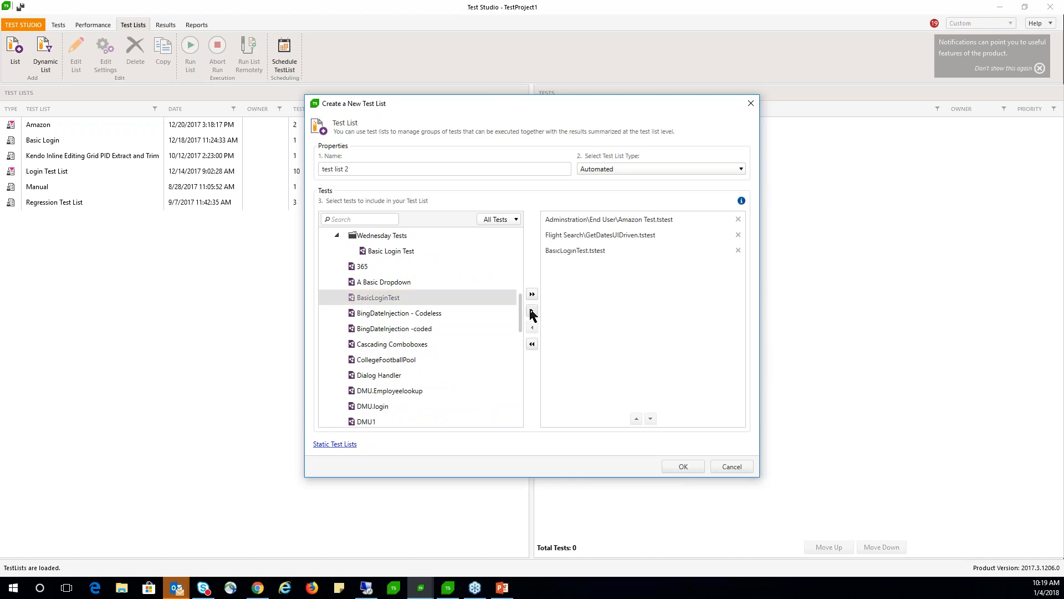
left_click(709, 168)
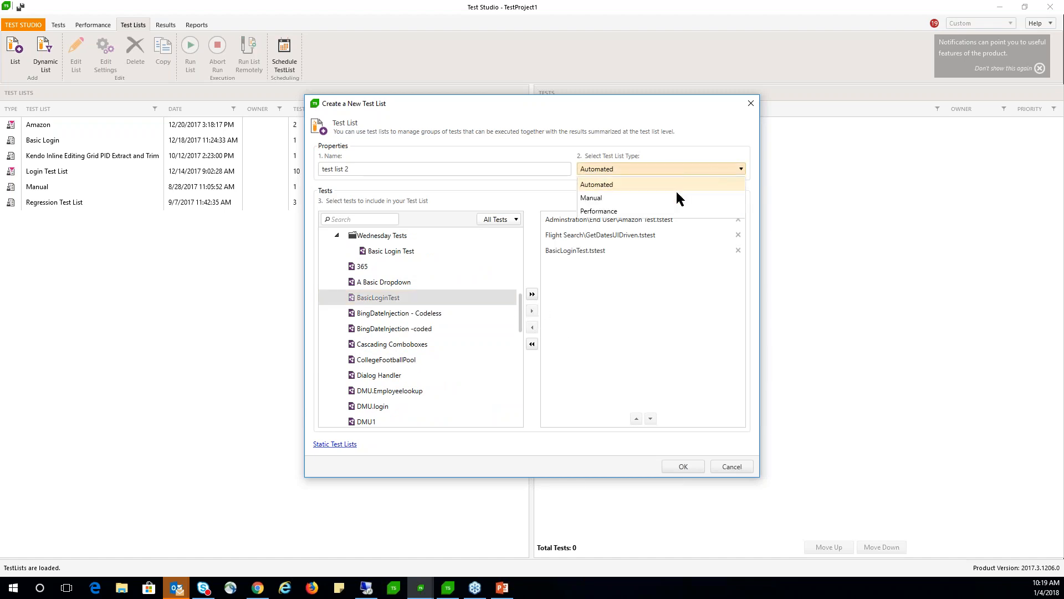
left_click(663, 216)
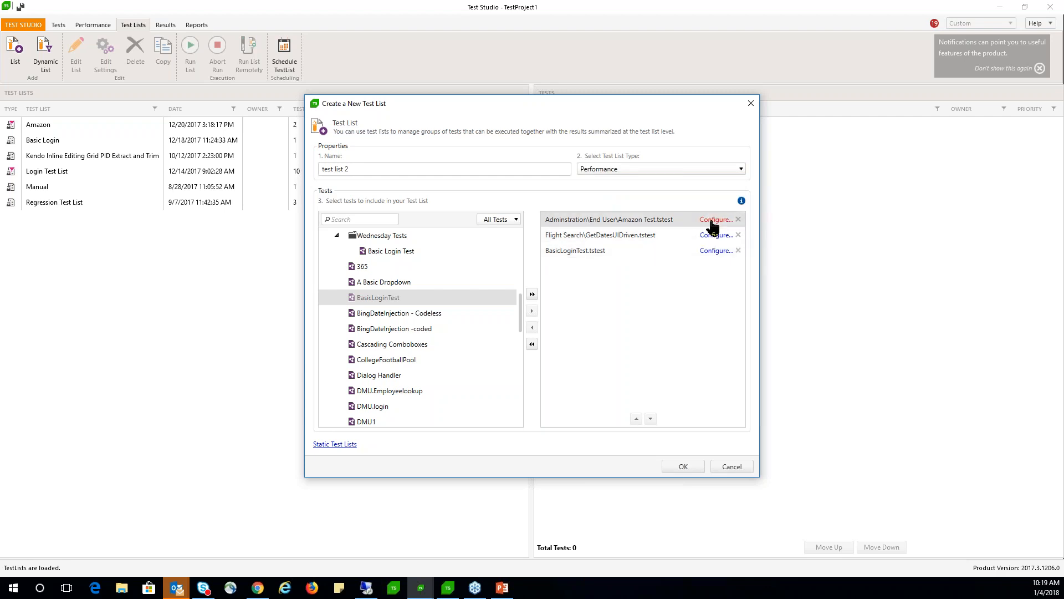
Review localhost's counter settings in BasicLoginTest's performance configuration, close them without saving, and create the test list
left_click(715, 251)
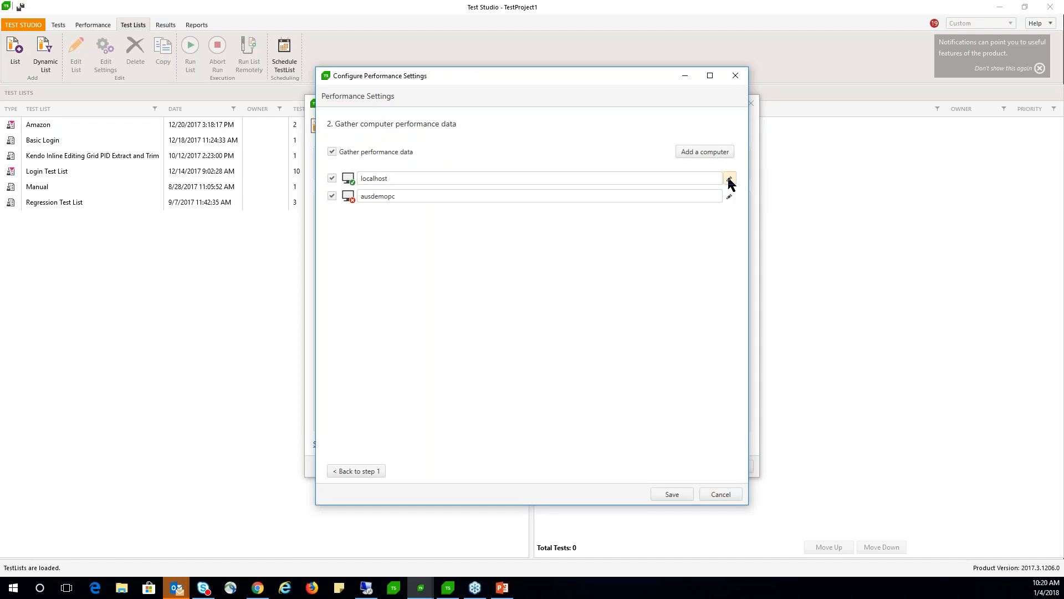
left_click(729, 182)
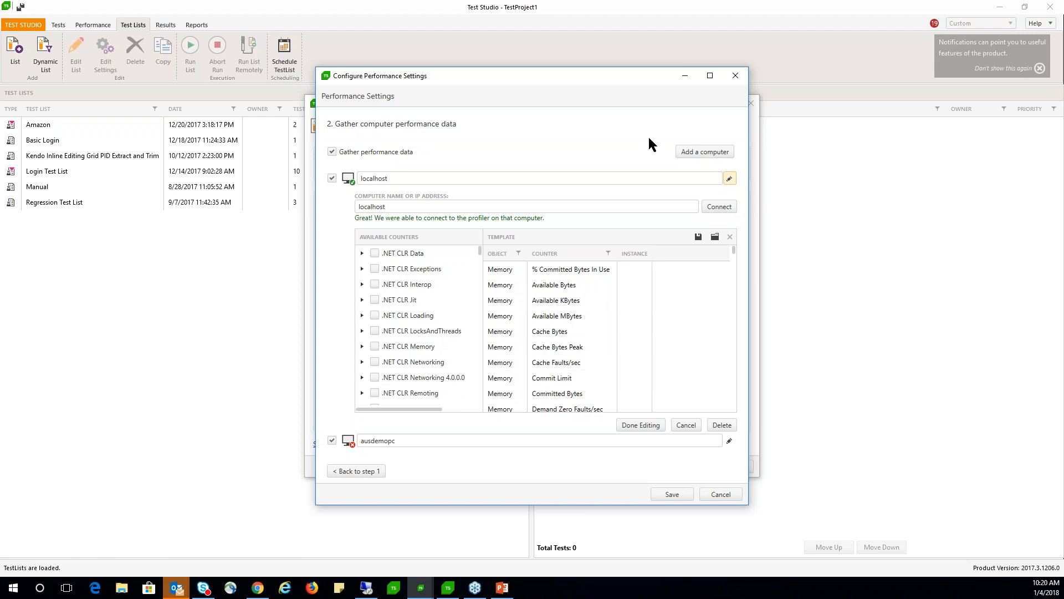
left_click(739, 77)
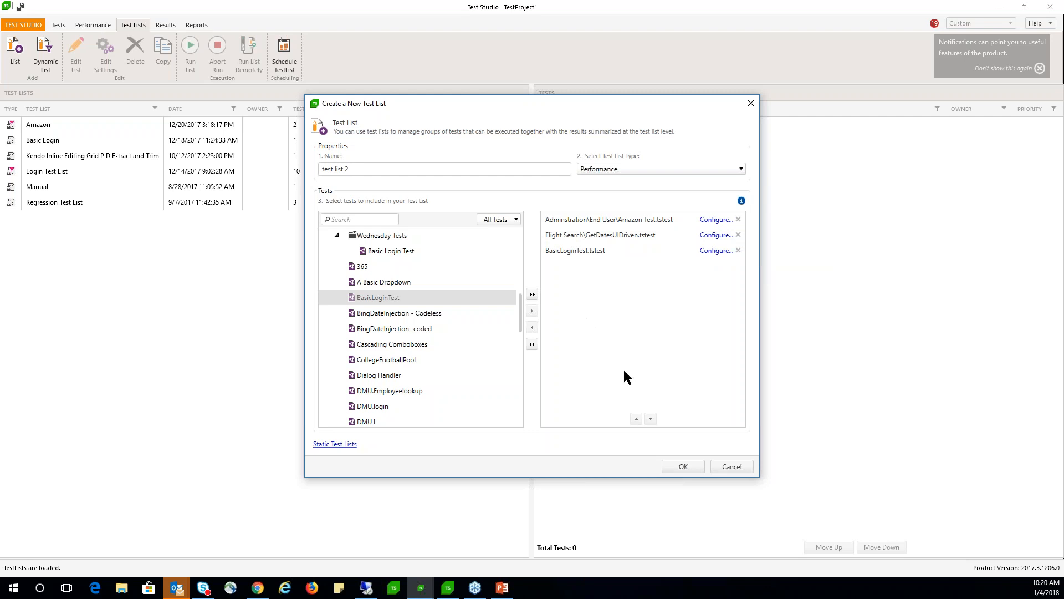
left_click(677, 466)
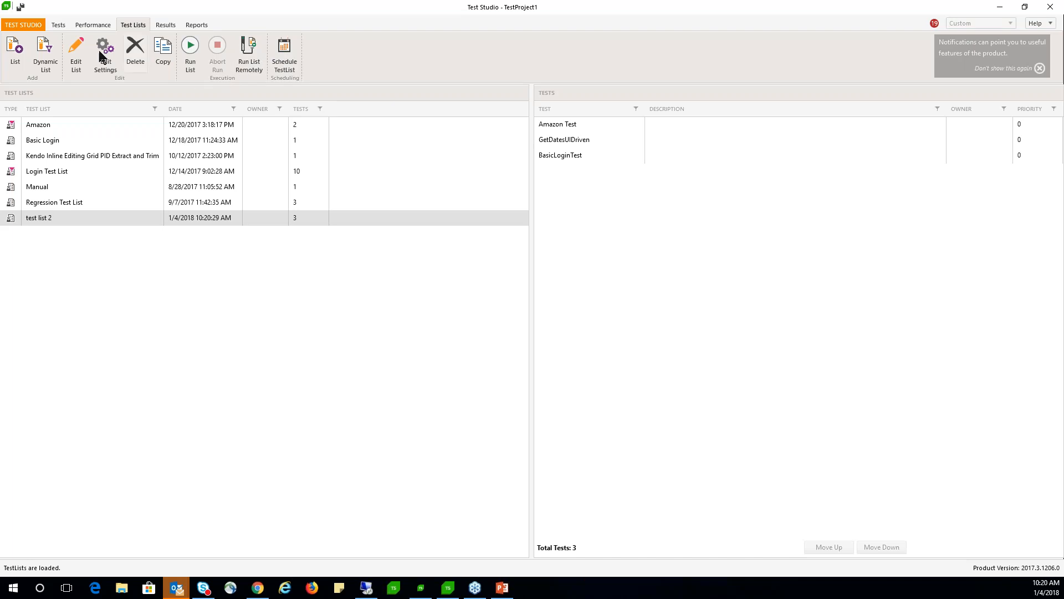
Return to the project's tests and open LoadTest
left_click(58, 26)
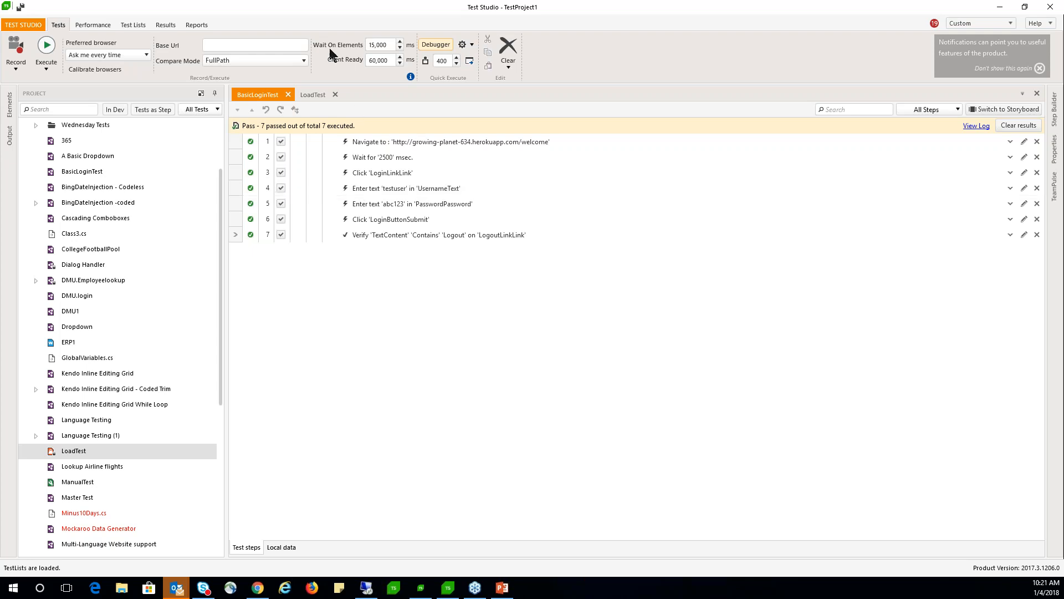
left_click(314, 96)
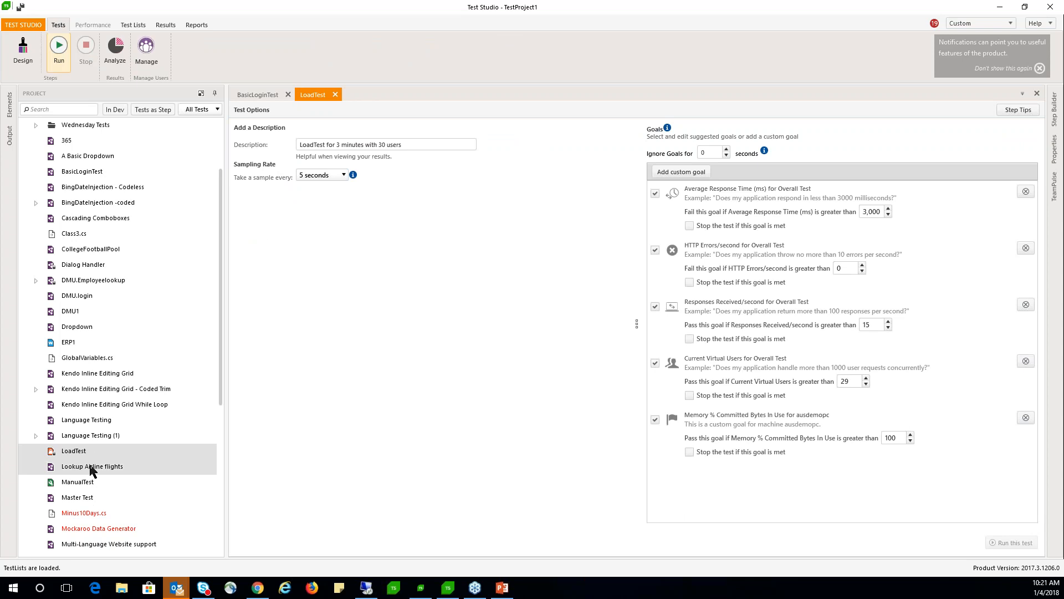
left_click(71, 451)
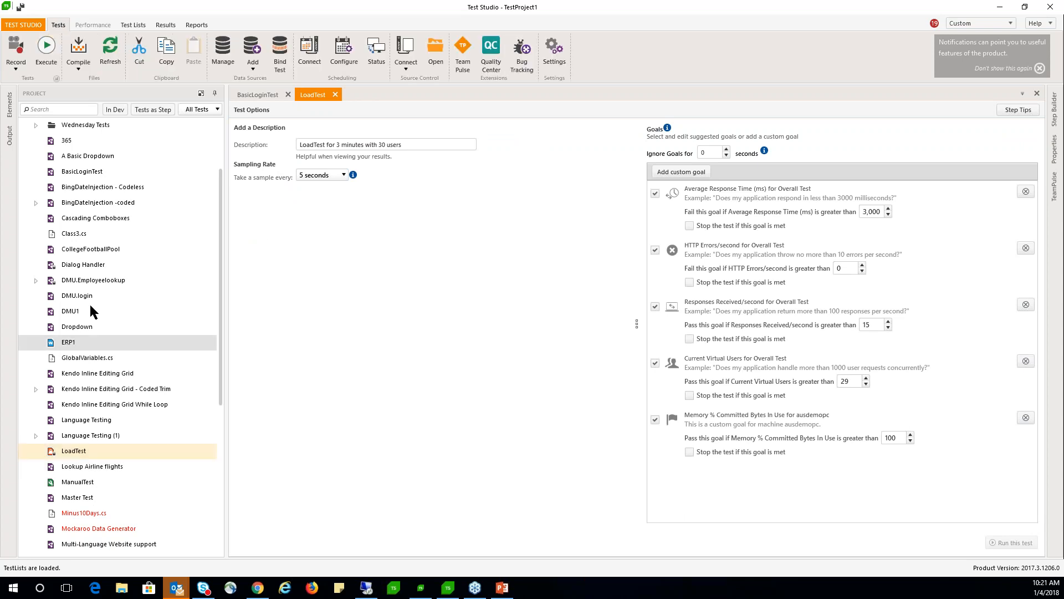
Open the new test dialog for TestProject1 to review the available test types, and cancel it
scroll(90, 308, "up", 2)
left_click(75, 127)
right_click(73, 127)
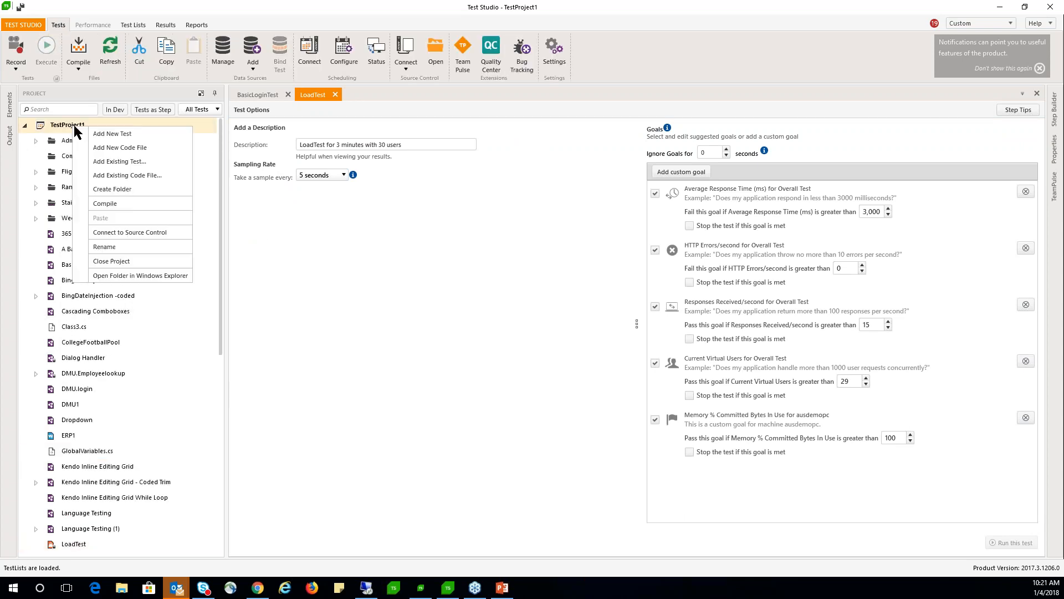
left_click(114, 135)
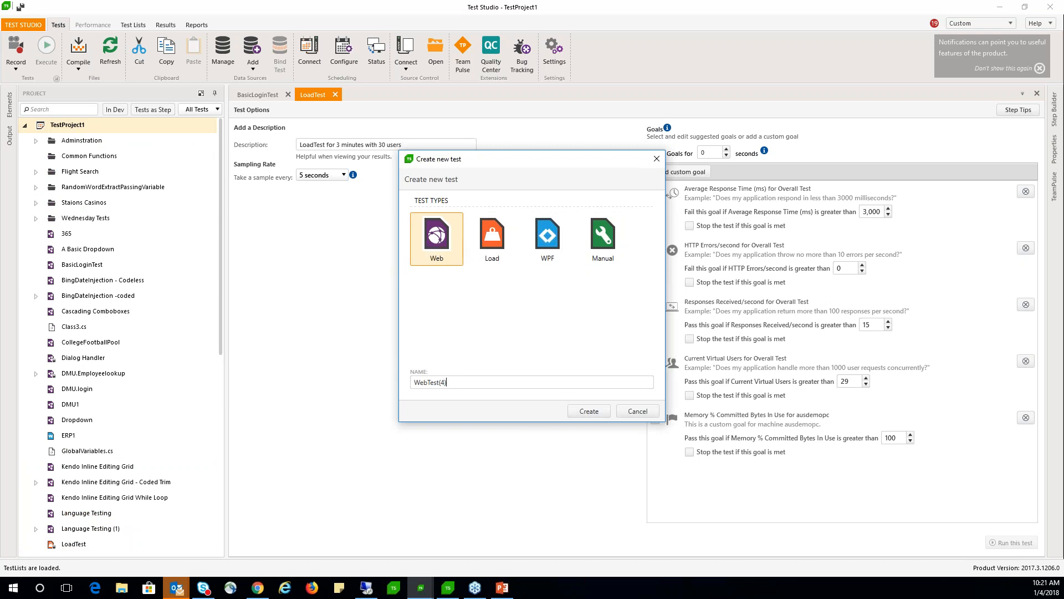
left_click(638, 411)
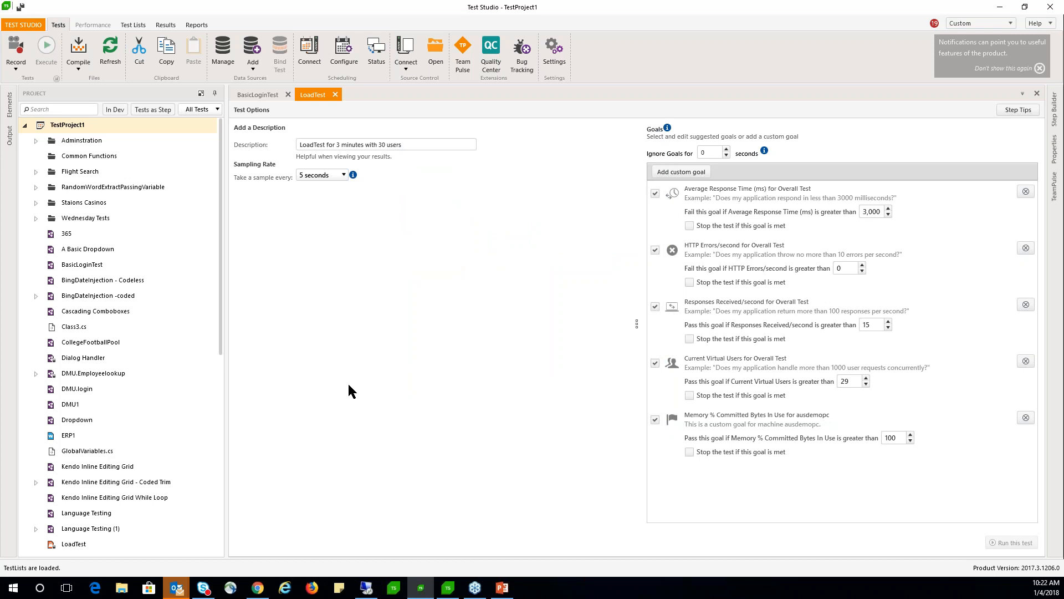
Show LoadTest's design view with its user profiles, workload and monitored computers
left_click(304, 98)
left_click(25, 56)
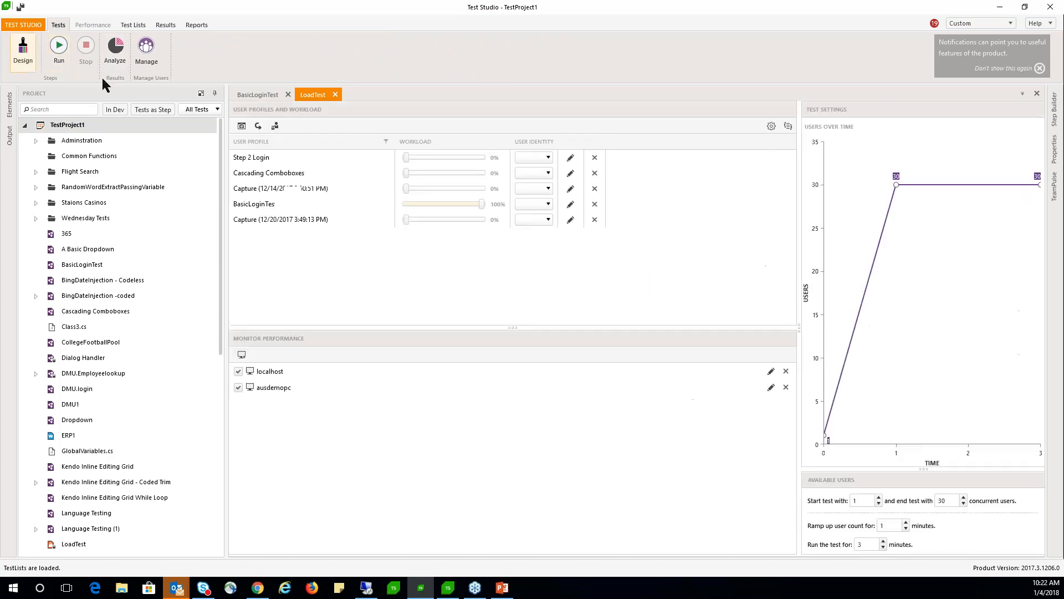
Enlarge the available users area and widen LoadTest's test settings area
left_click_drag(925, 470, 900, 323)
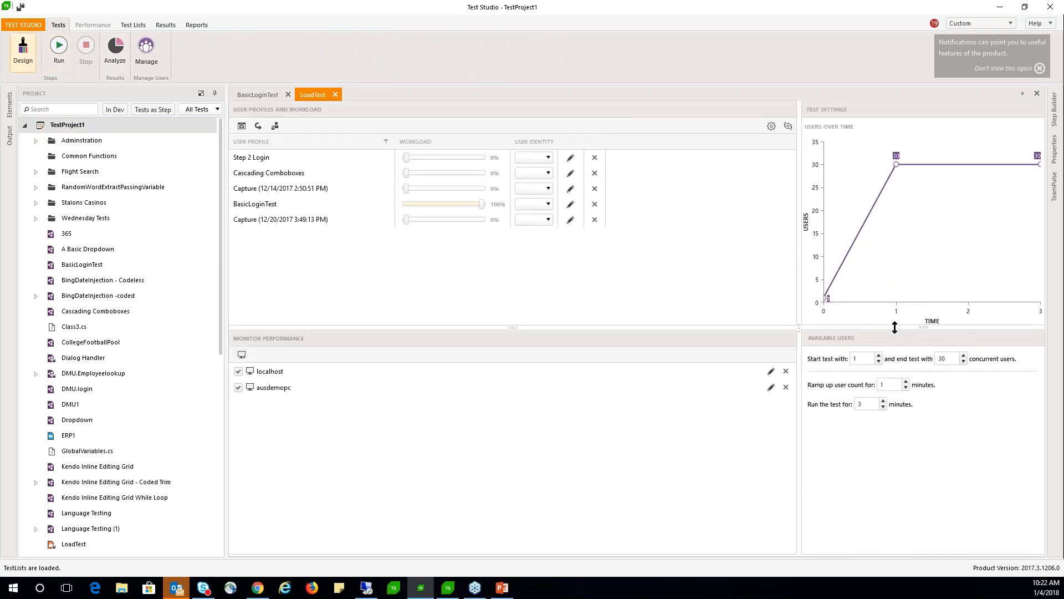
left_click_drag(799, 326, 658, 323)
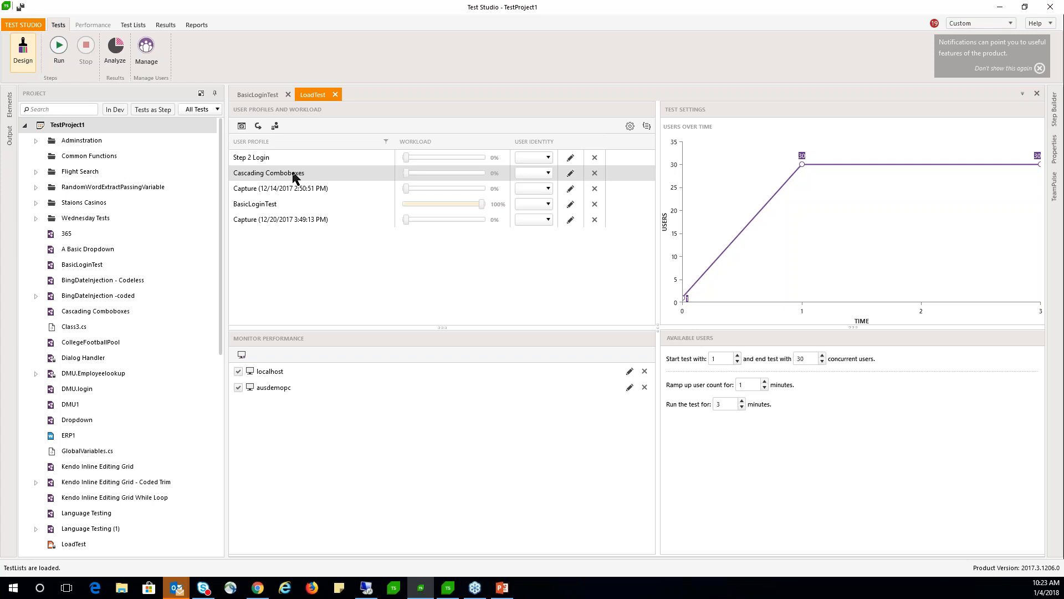
Try to capture load traffic from the existing web test Language Testing with Internet Explorer as the traffic source
left_click(242, 126)
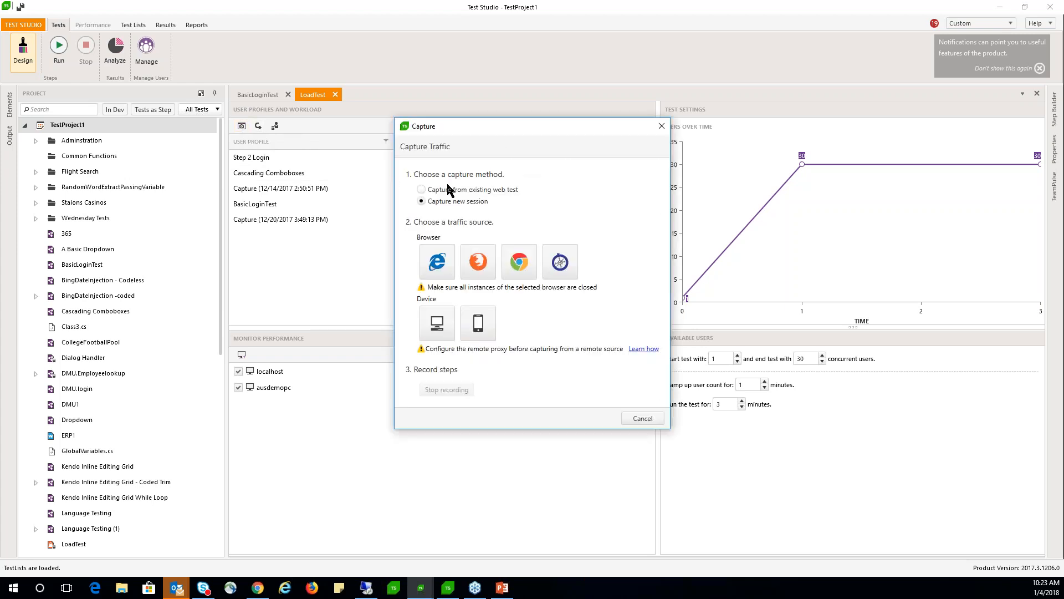
left_click(423, 189)
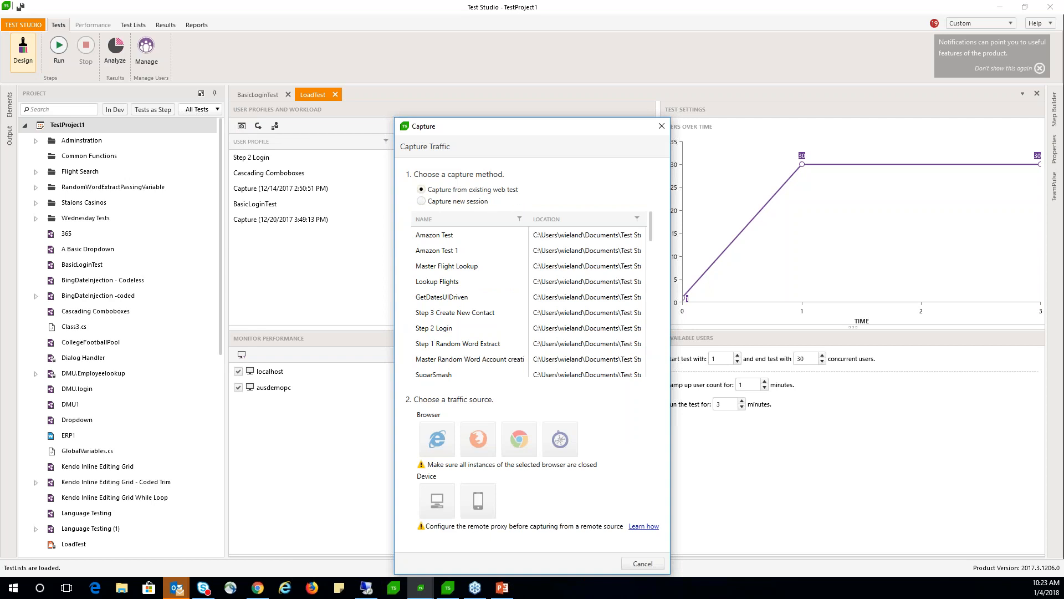
scroll(514, 254, "down", 3)
scroll(491, 349, "down", 2)
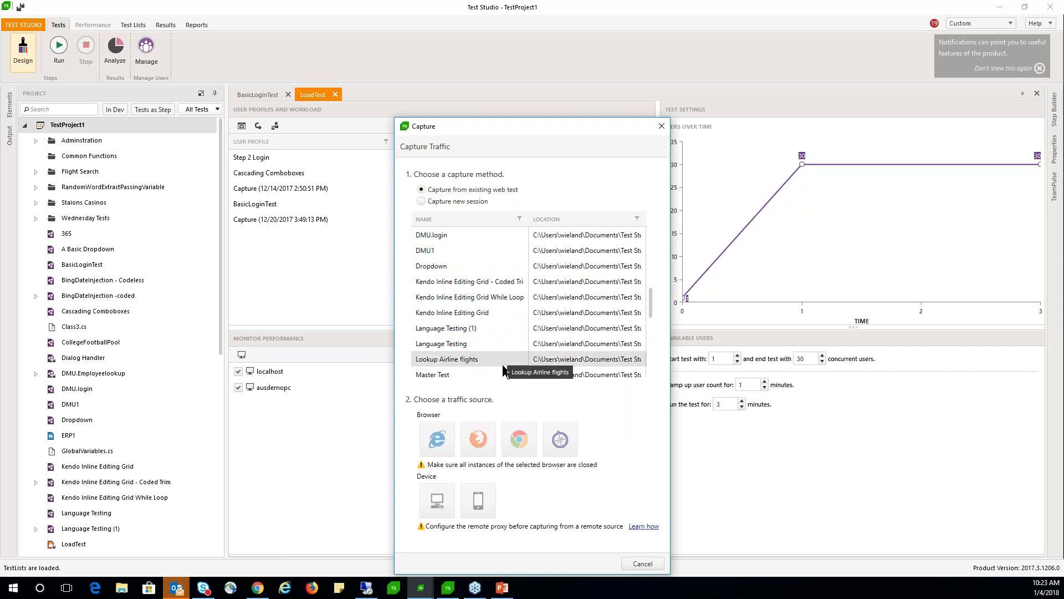
left_click(471, 344)
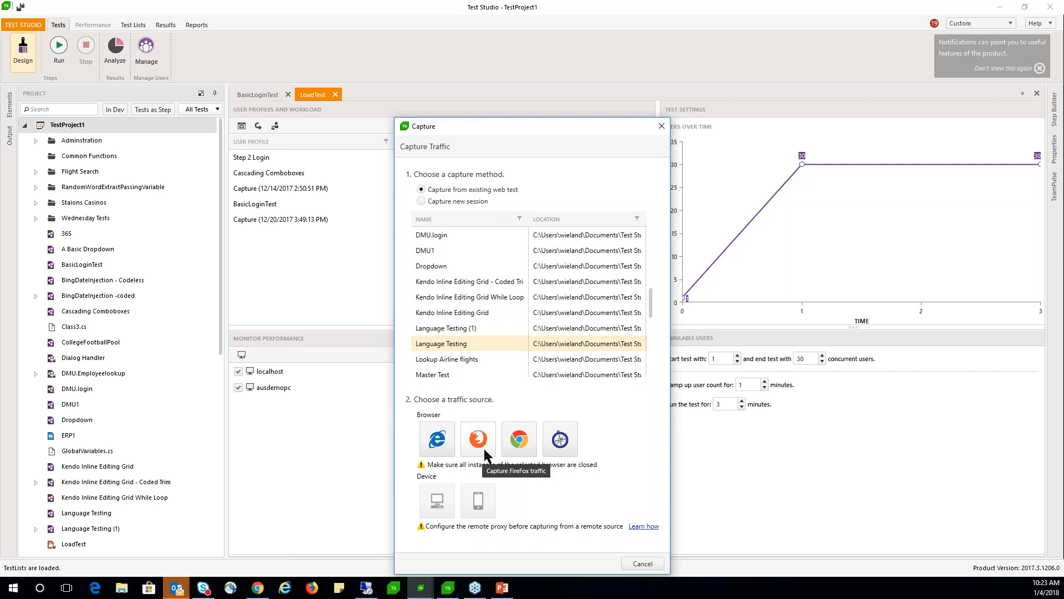
left_click(452, 442)
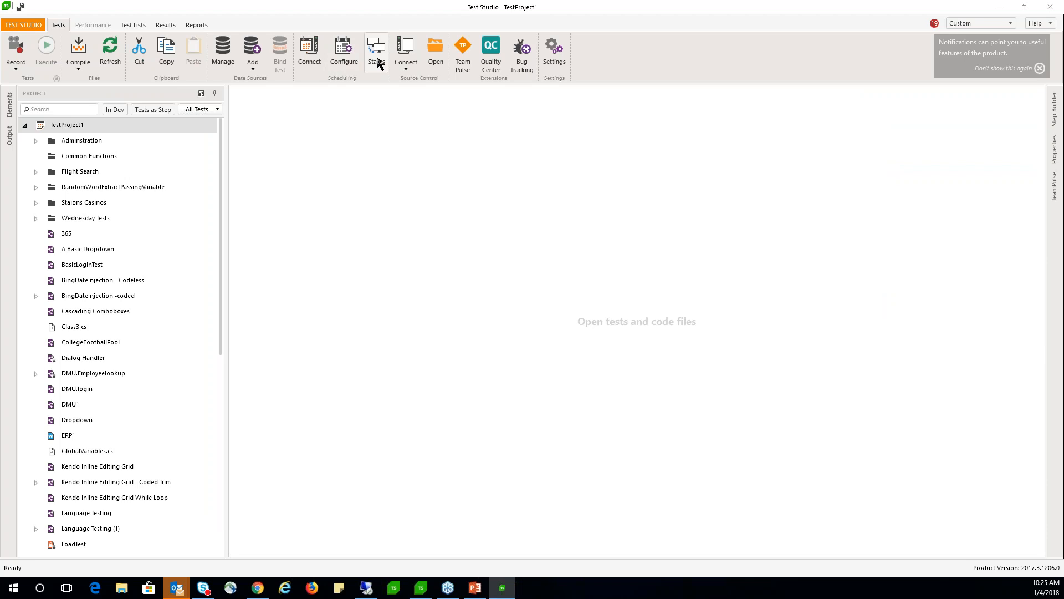
Set the project's scheduling setup to run locally
left_click(308, 53)
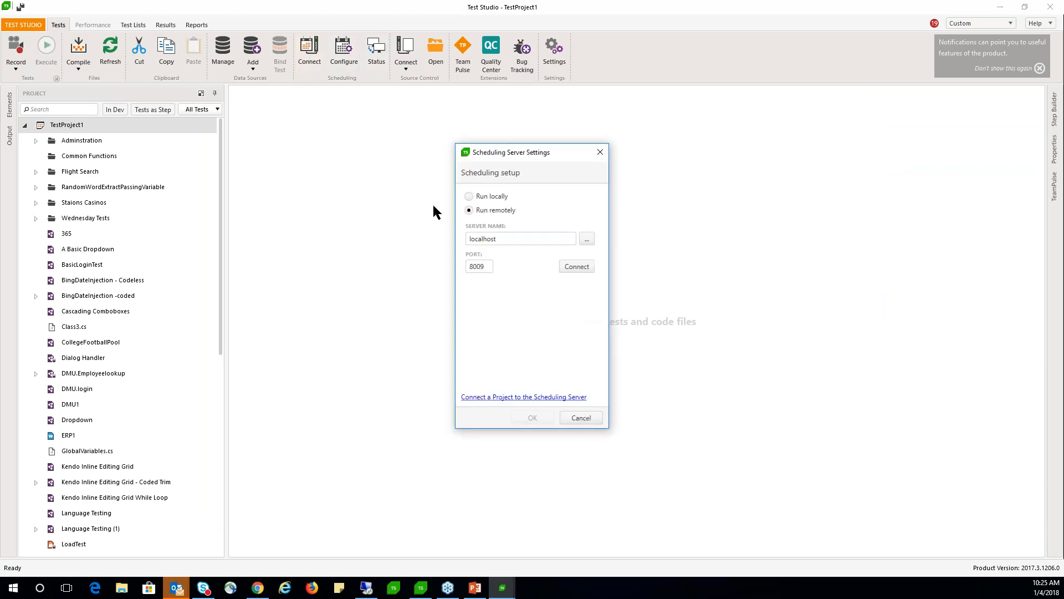
left_click(469, 196)
left_click(533, 420)
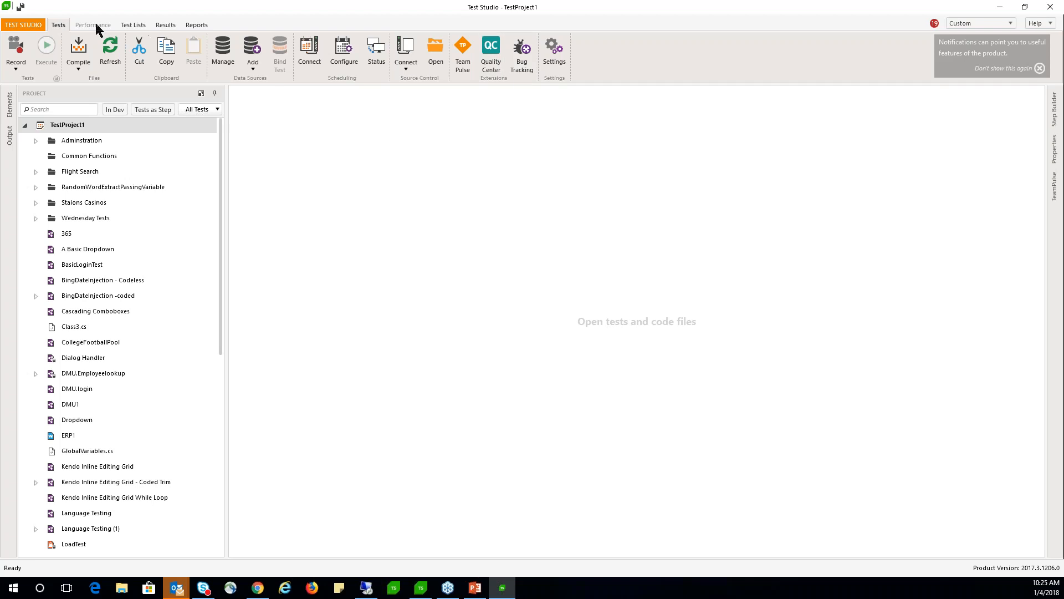
Open LoadTest, dismiss the step tip, and show the test's design view
scroll(112, 368, "down", 7)
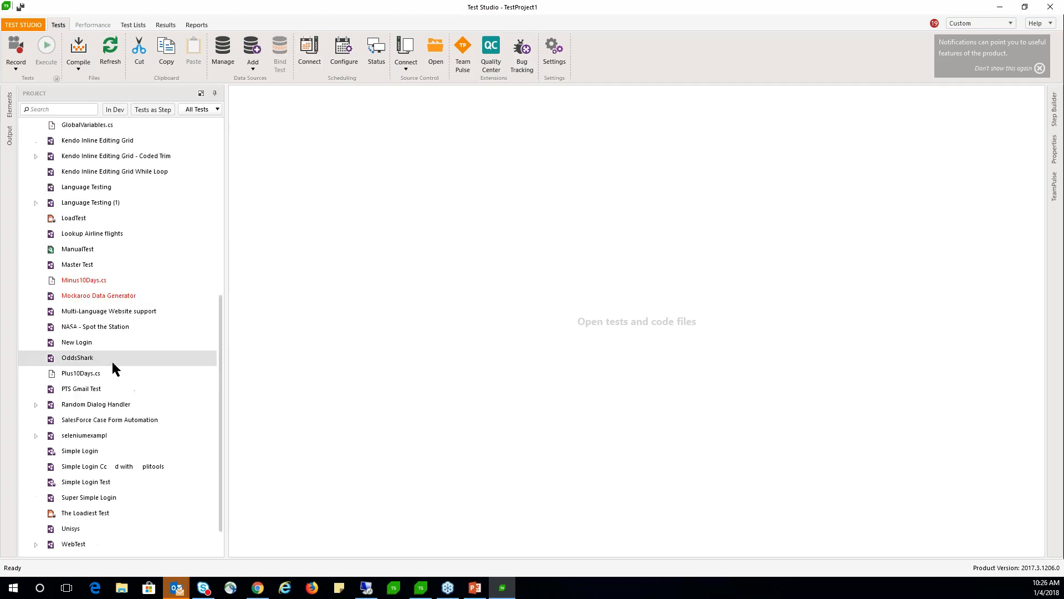
left_click(77, 219)
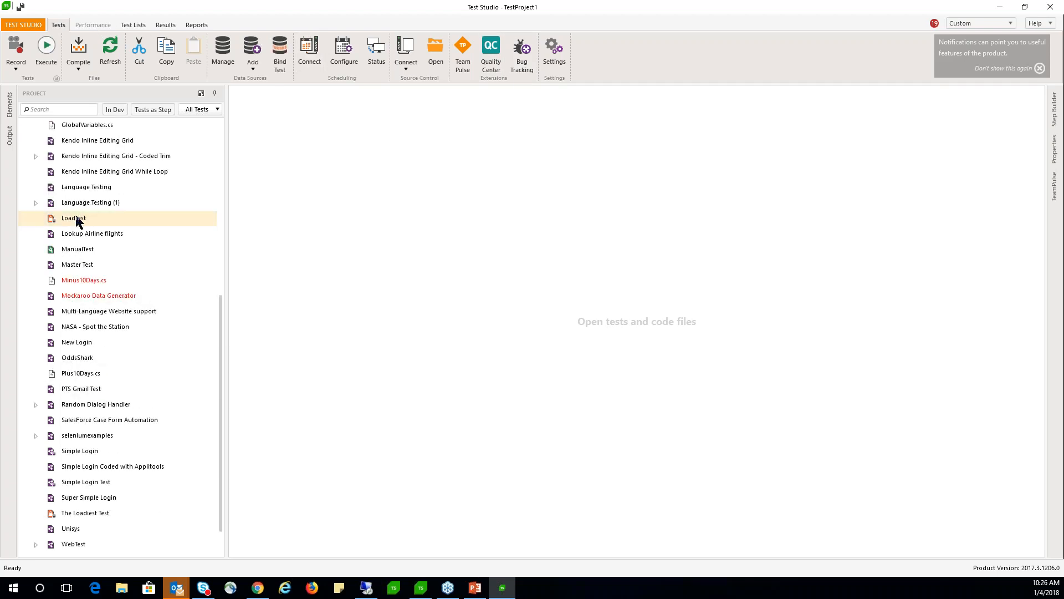
double_click(76, 216)
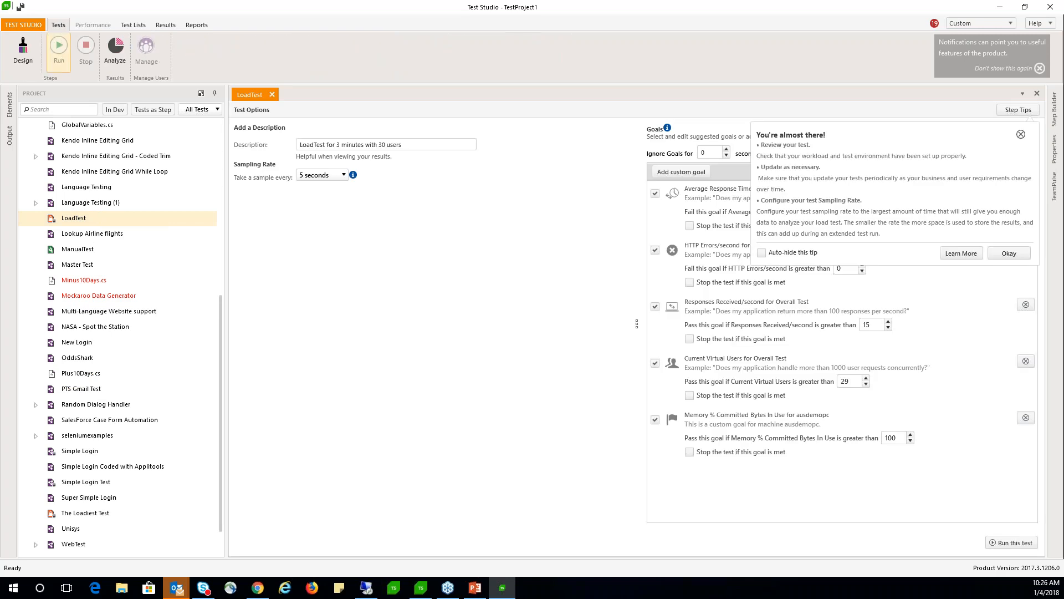
left_click(1010, 254)
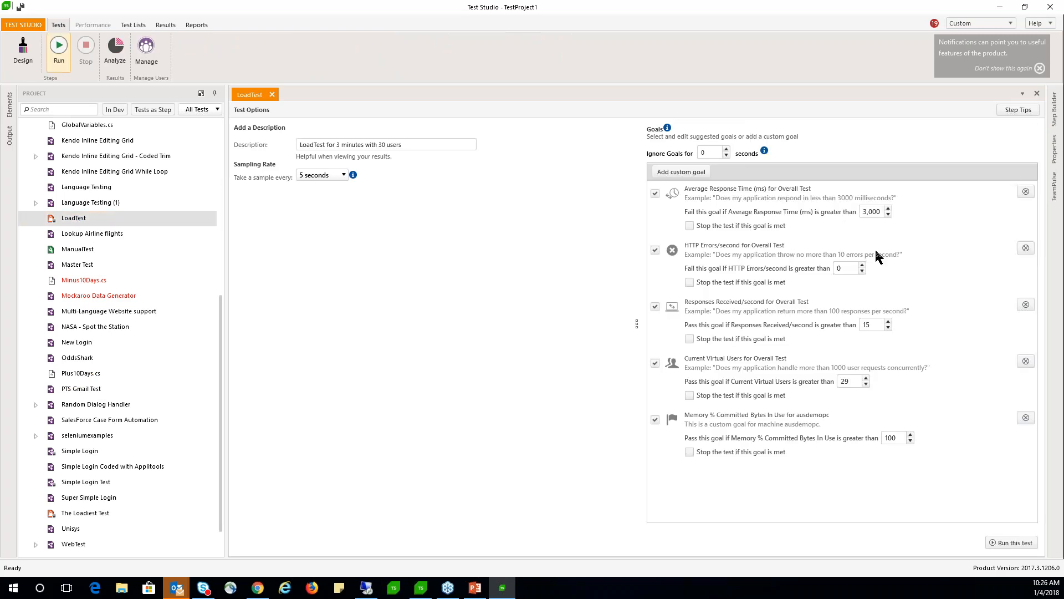
left_click(23, 53)
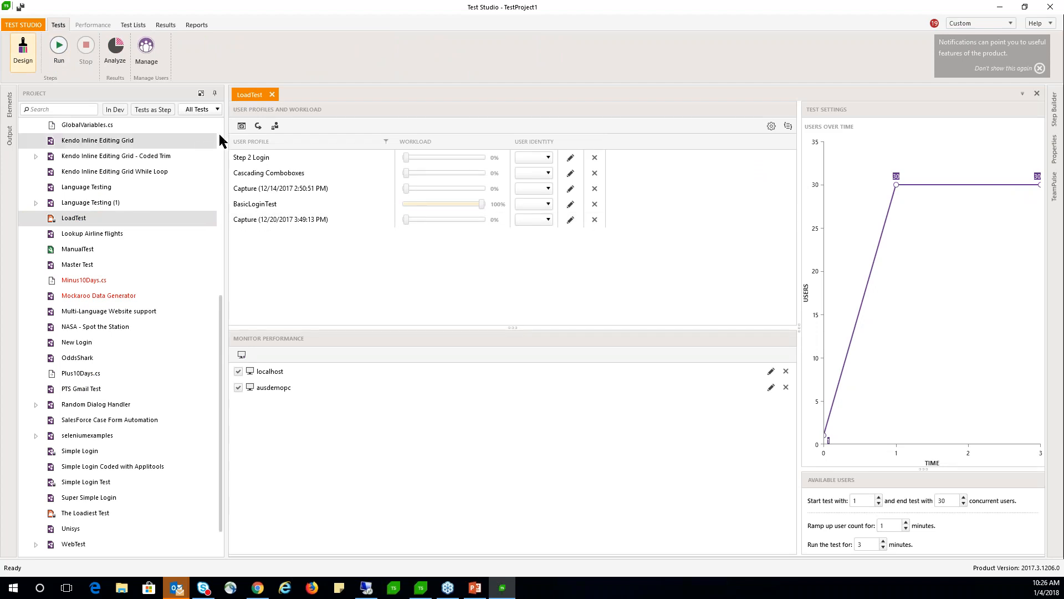
Capture traffic from the existing web test Super Simple Login using Internet Explorer as the traffic source
left_click(242, 126)
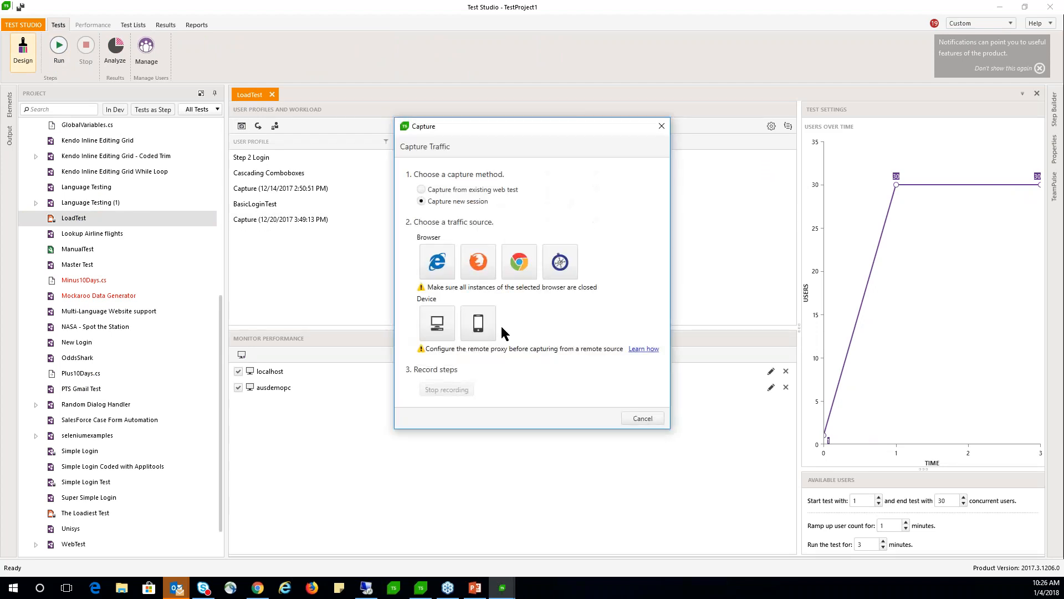
left_click(421, 190)
scroll(487, 301, "down", 3)
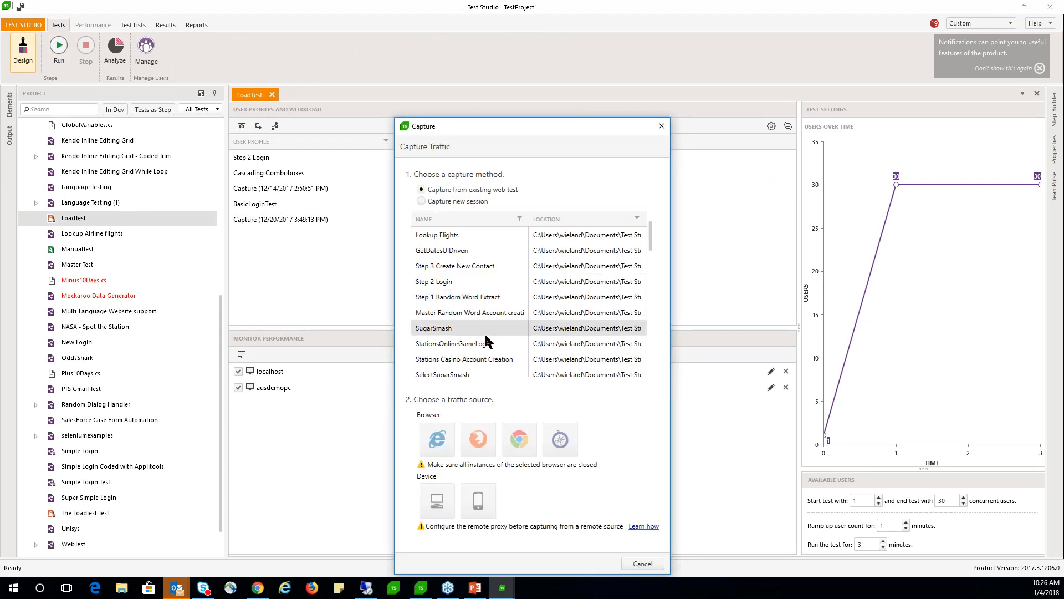
scroll(488, 343, "down", 1)
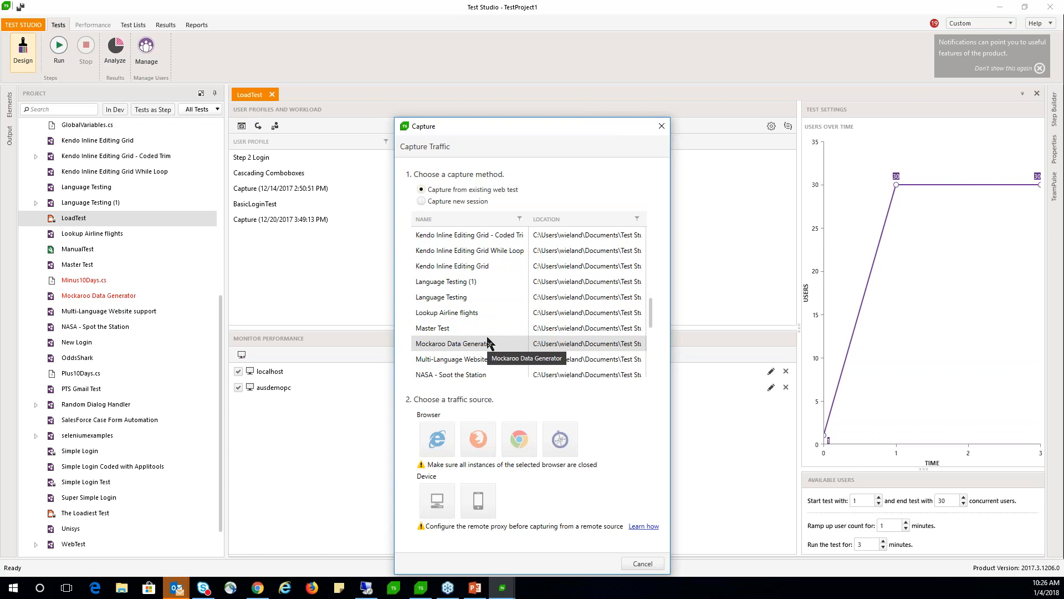
scroll(487, 342, "down", 5)
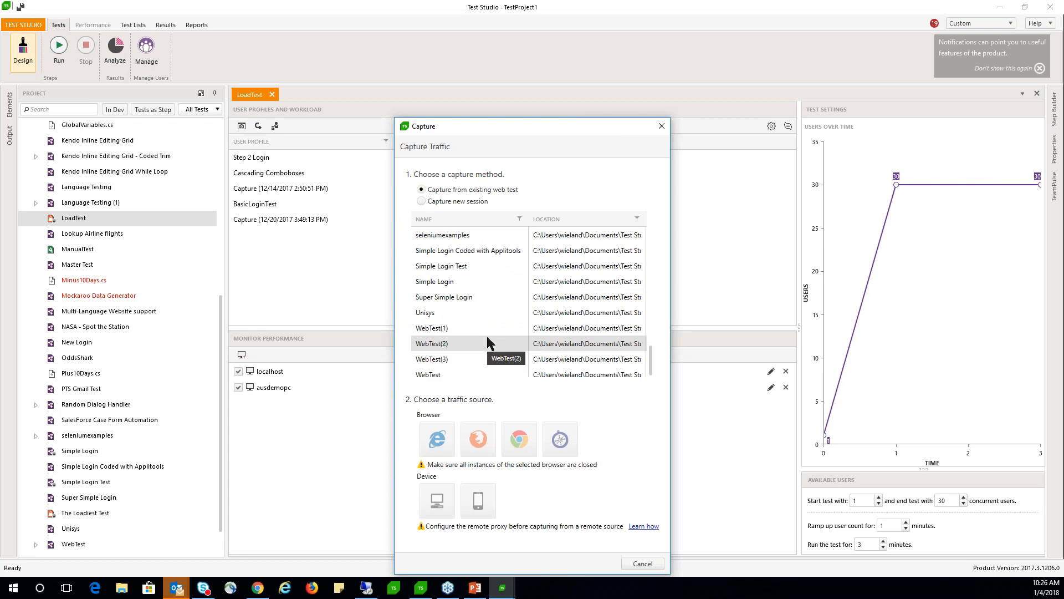
left_click(447, 297)
left_click(437, 439)
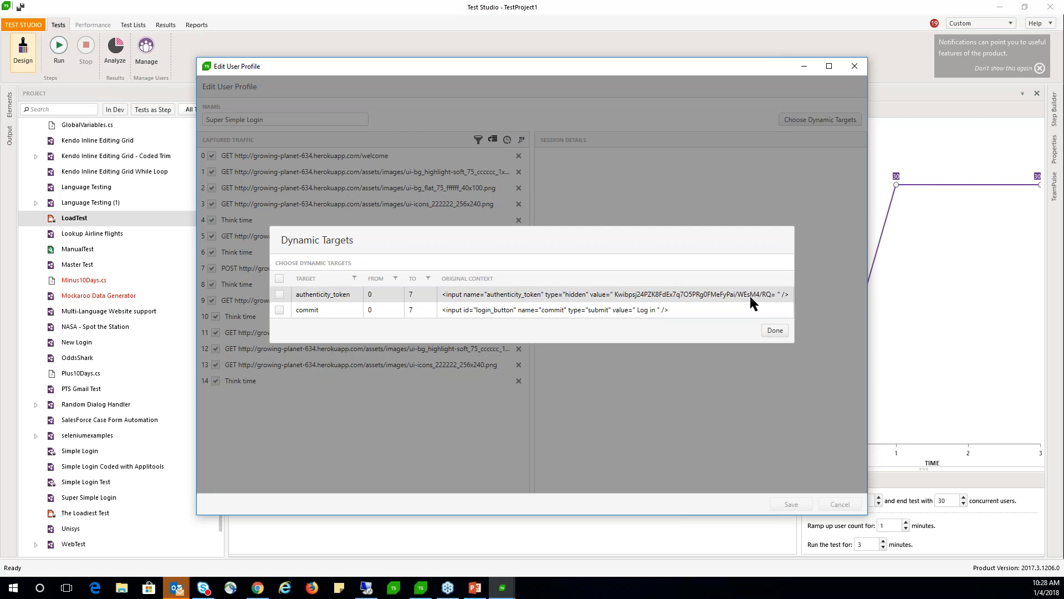
Choose both authenticity_token and commit as dynamic targets for the Super Simple Login user profile
left_click(278, 279)
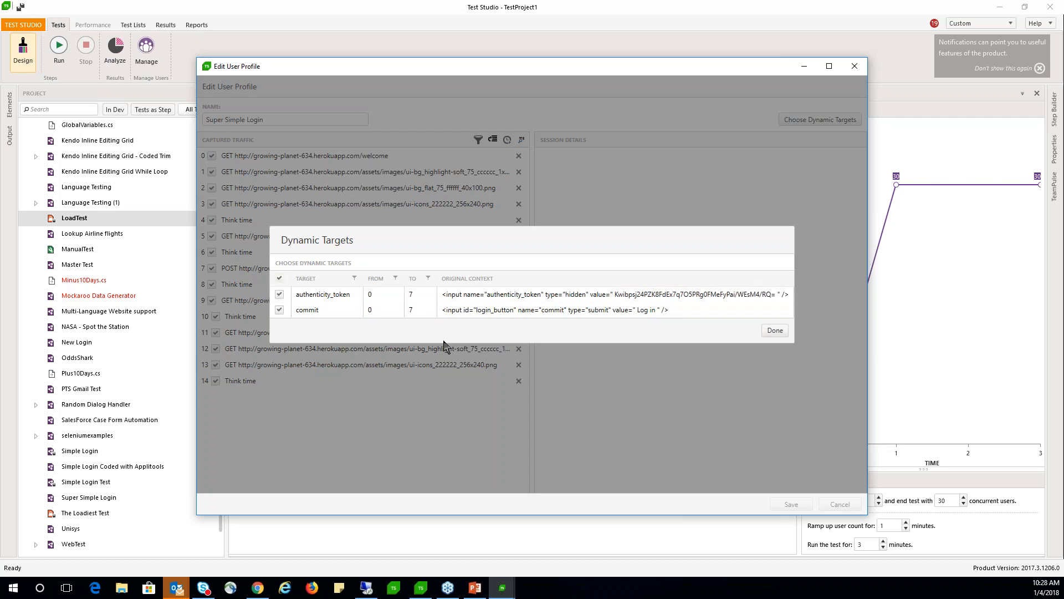
left_click(775, 330)
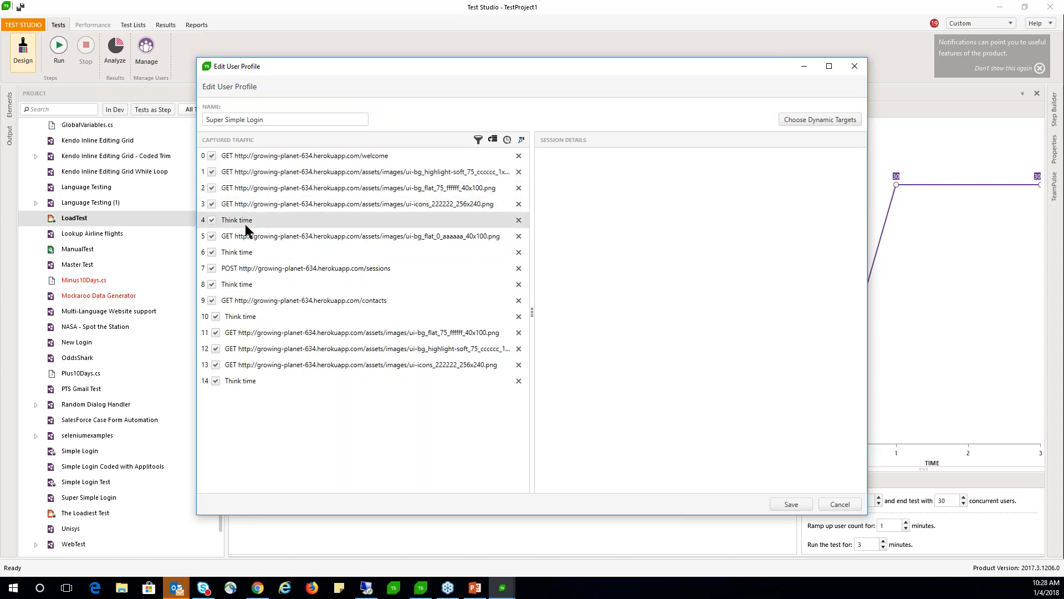
Examine the request and response details of the captured welcome page request and the first image request
left_click(245, 156)
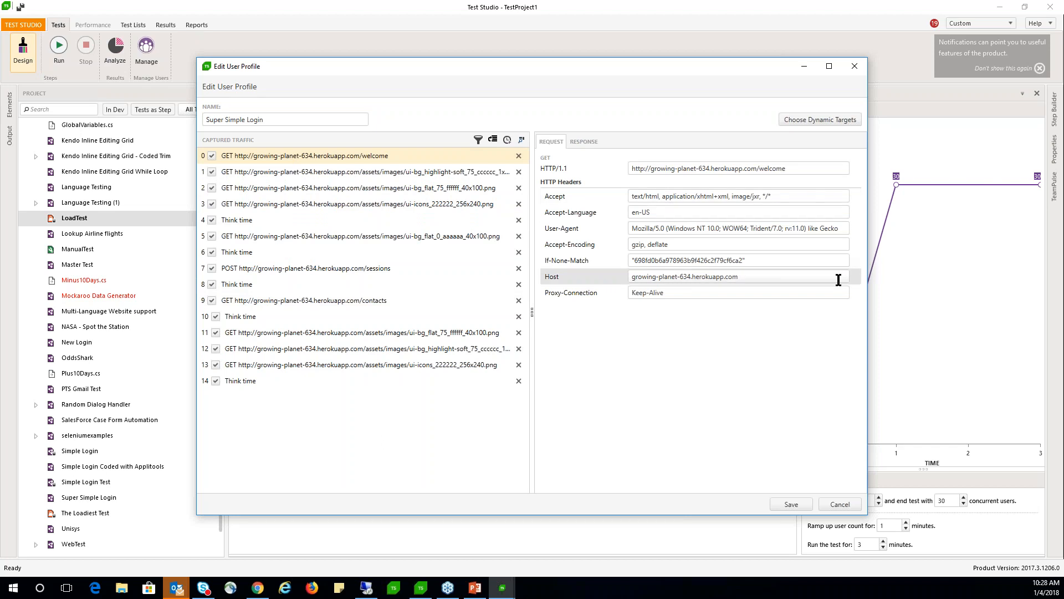
left_click(579, 142)
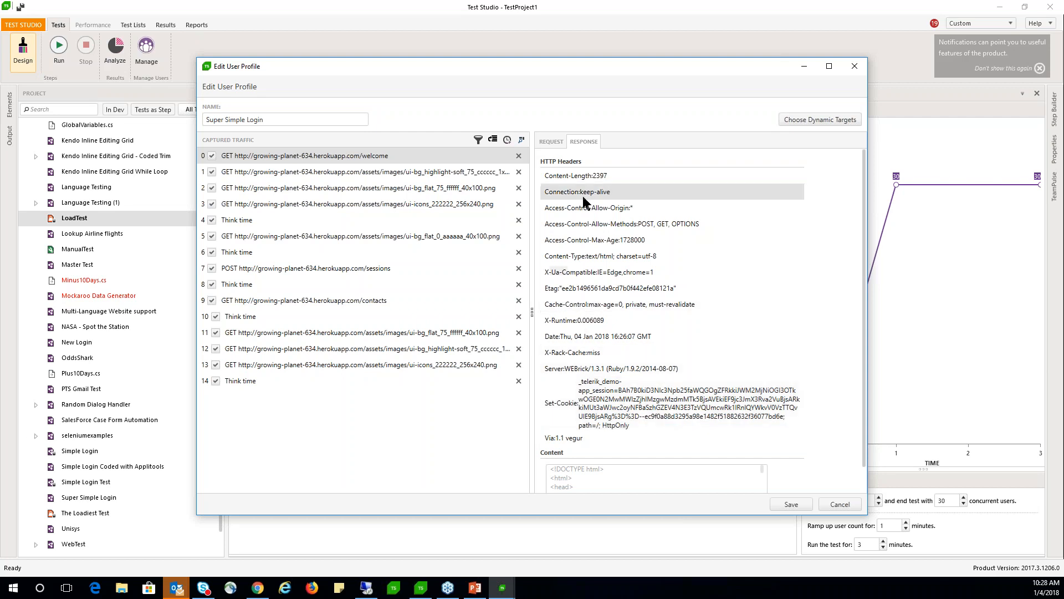
left_click(285, 172)
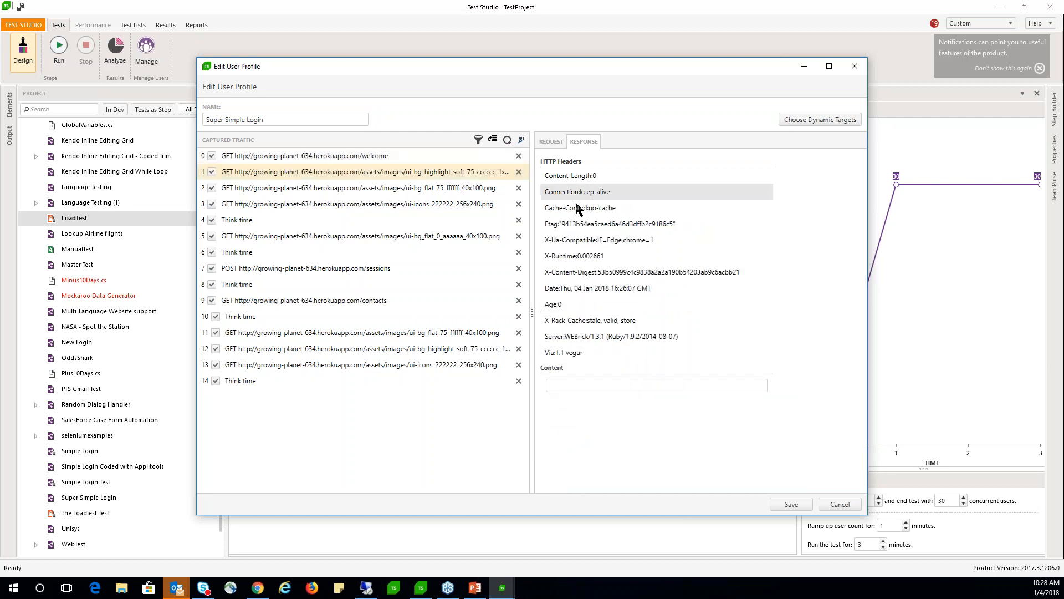
left_click(552, 140)
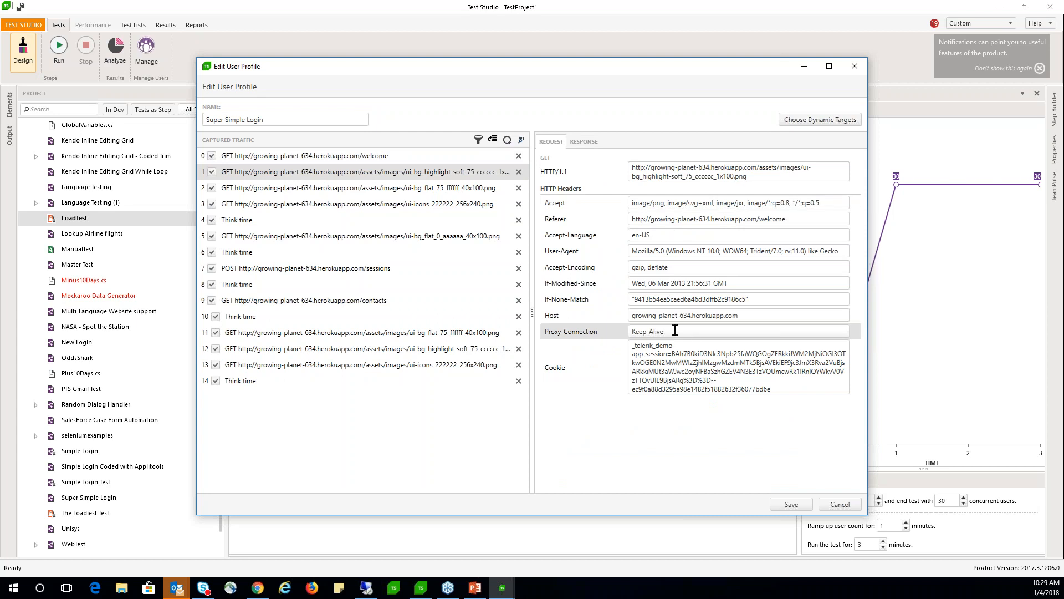
Set the deviation of the think time in step 4 to 5 seconds
left_click(244, 220)
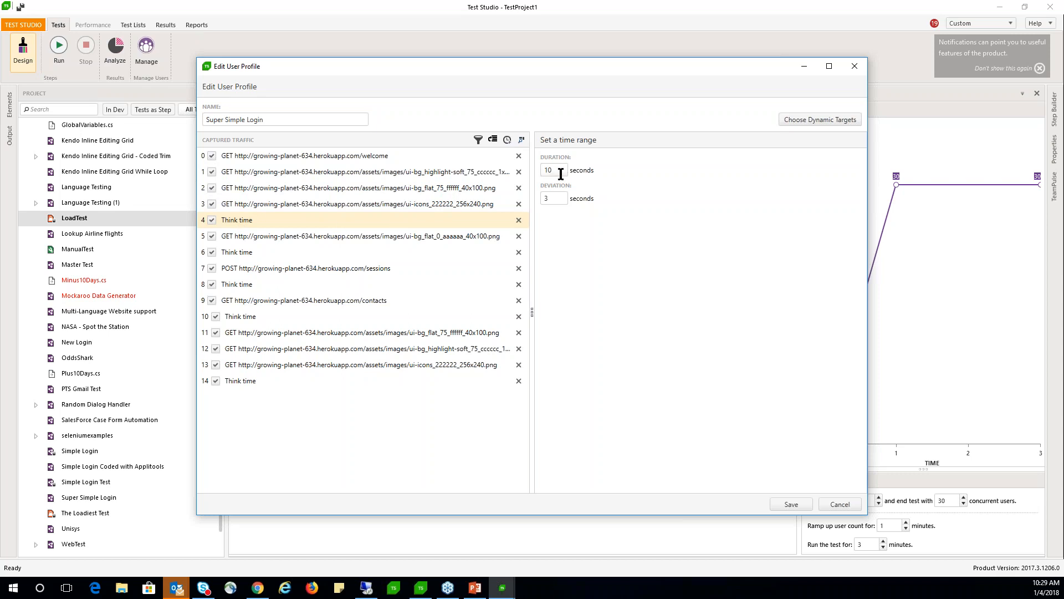
left_click_drag(560, 174, 543, 172)
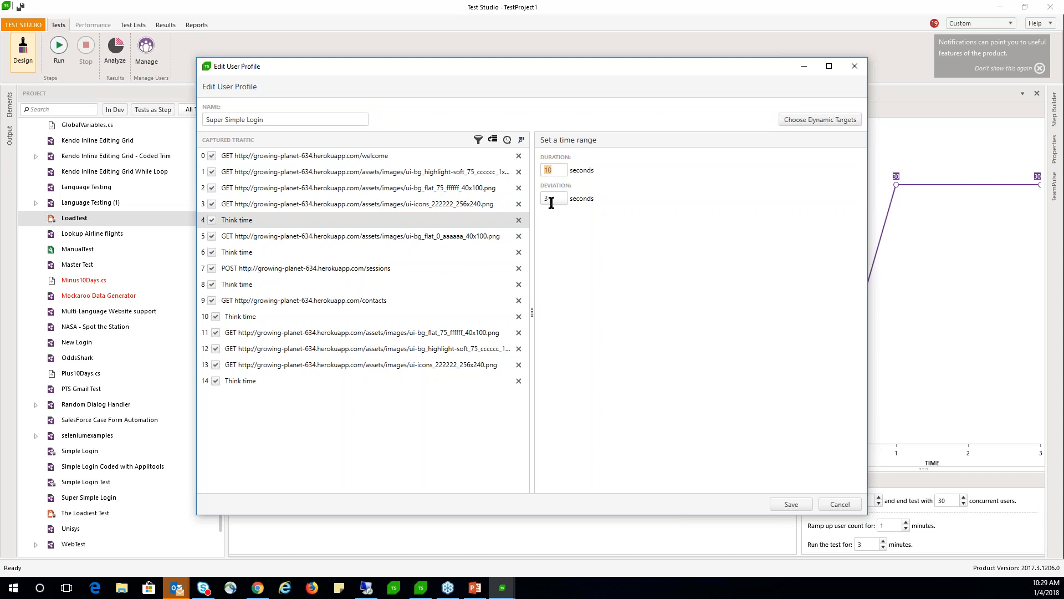
key("Tab")
type("5")
left_click(549, 199)
Review the POST request to sessions in step 7 and the profile's chosen dynamic targets
left_click(293, 269)
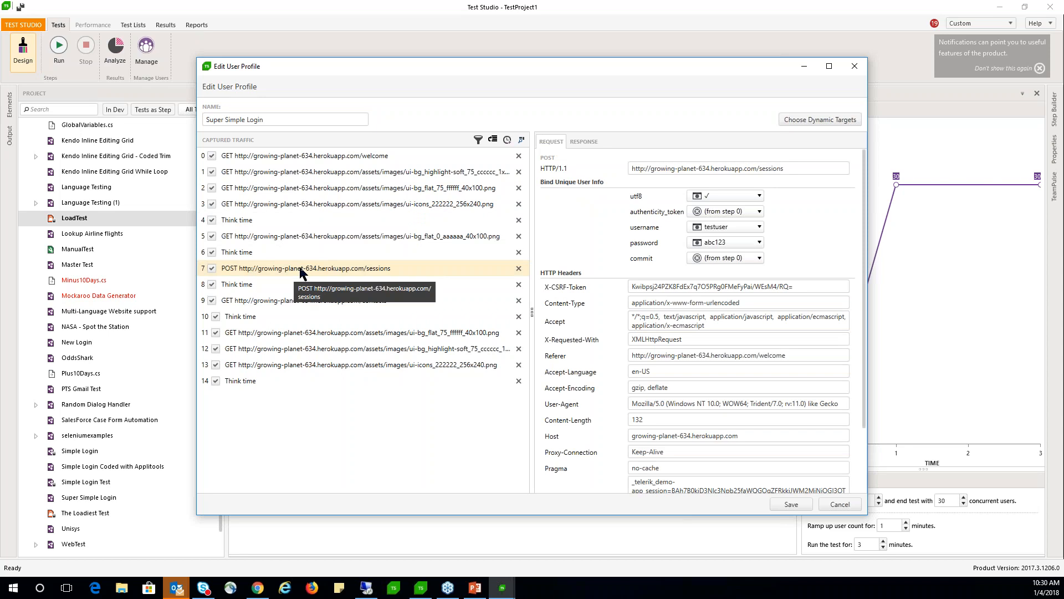
left_click(810, 119)
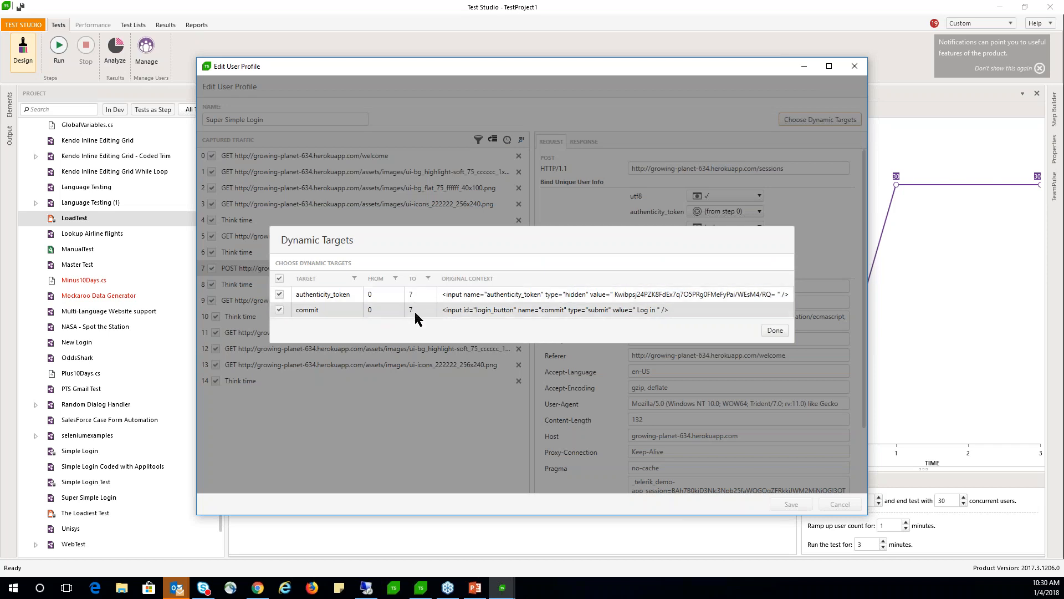
left_click(786, 329)
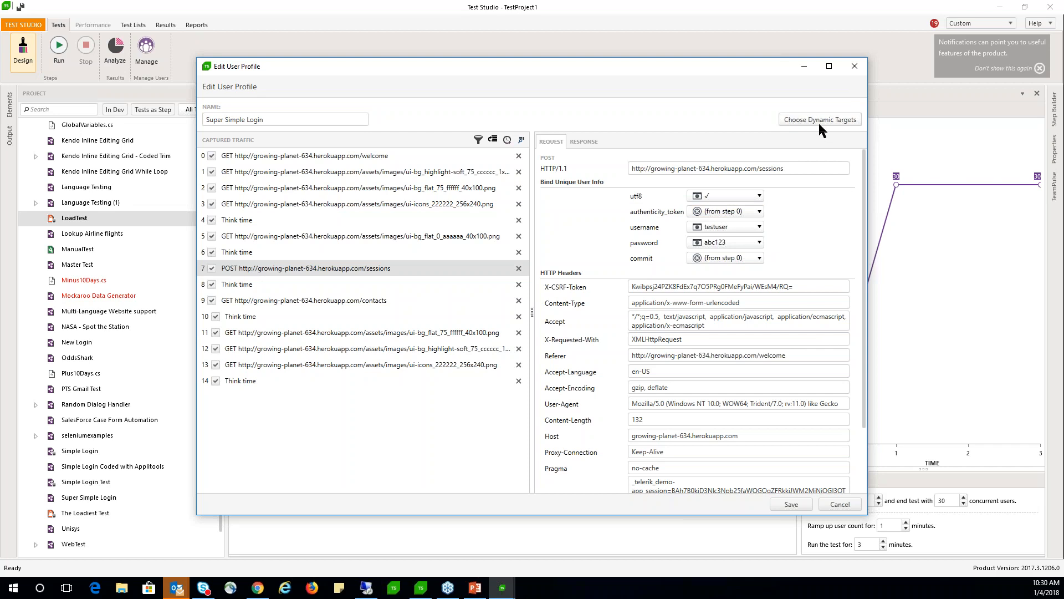
Bind the POST request's authenticity_token to its captured static value and check the other binding choices
left_click(732, 212)
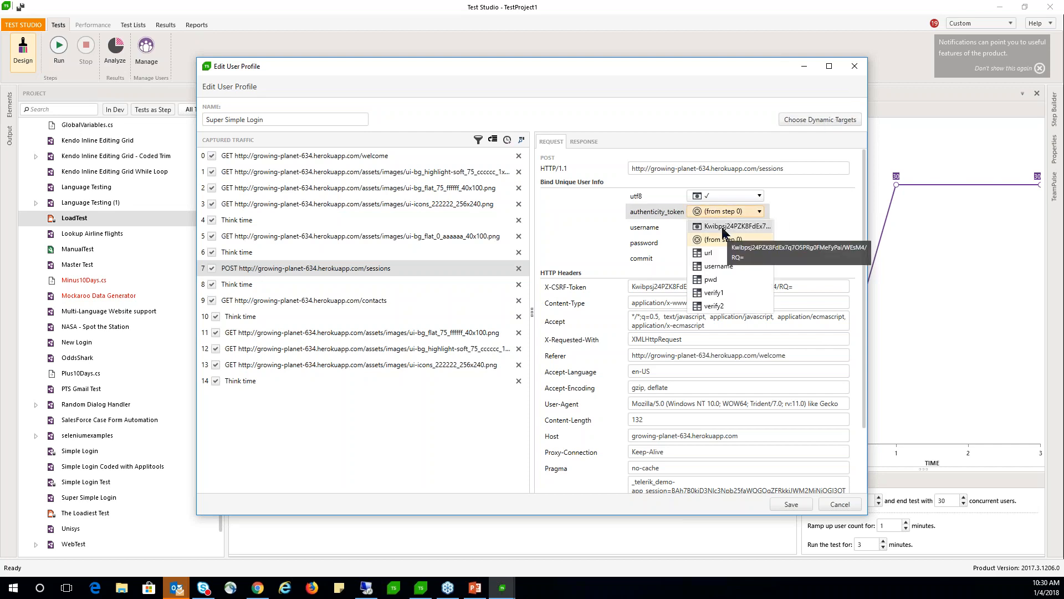
left_click(722, 227)
left_click(721, 212)
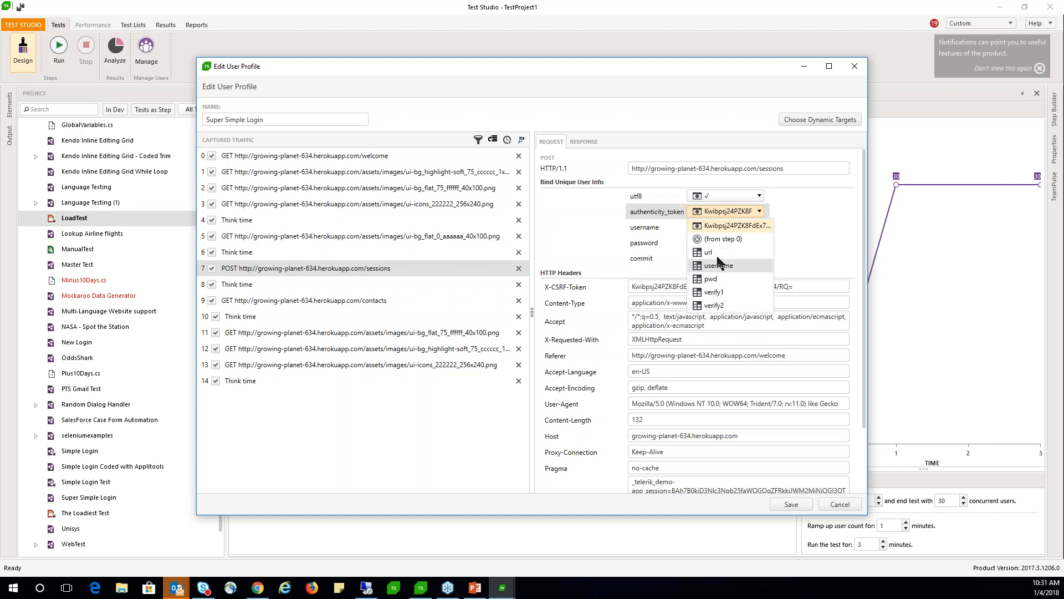
left_click(635, 240)
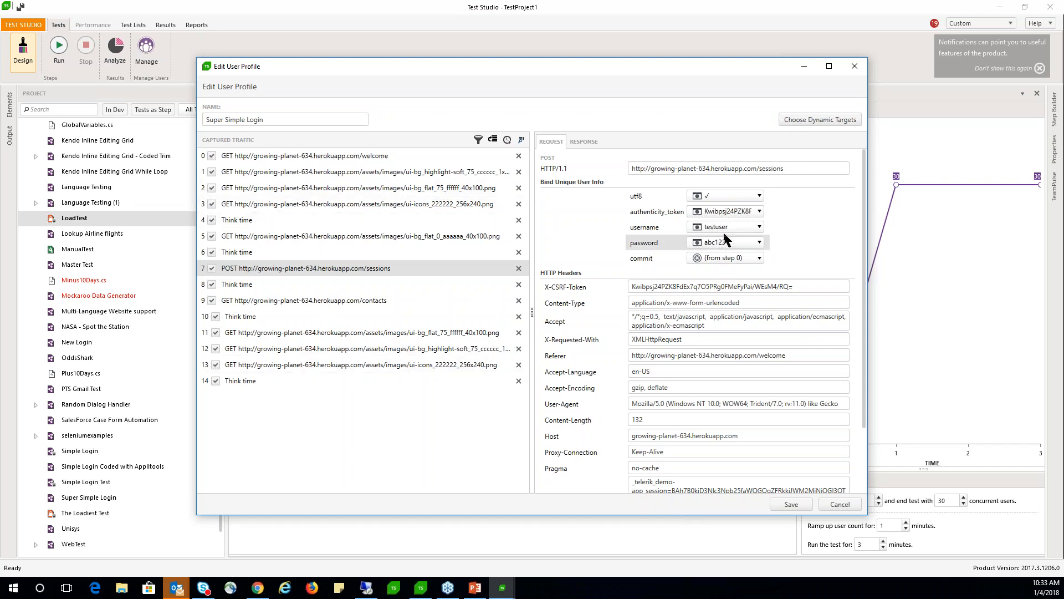
Bind the POST request's username to the username data column and its password to the pwd column, and save the profile
left_click(729, 224)
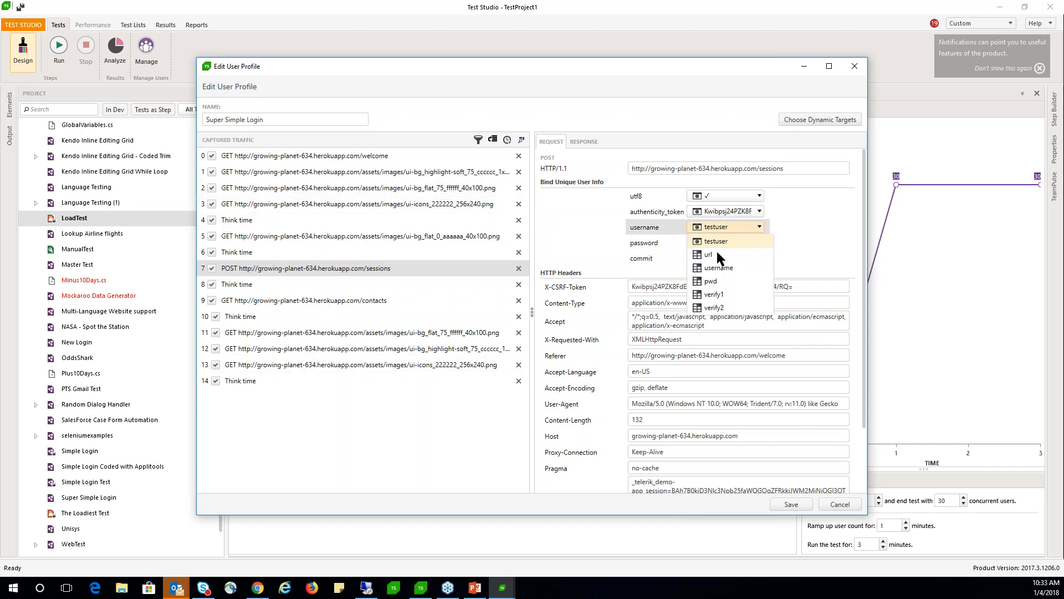
left_click(723, 286)
left_click(760, 243)
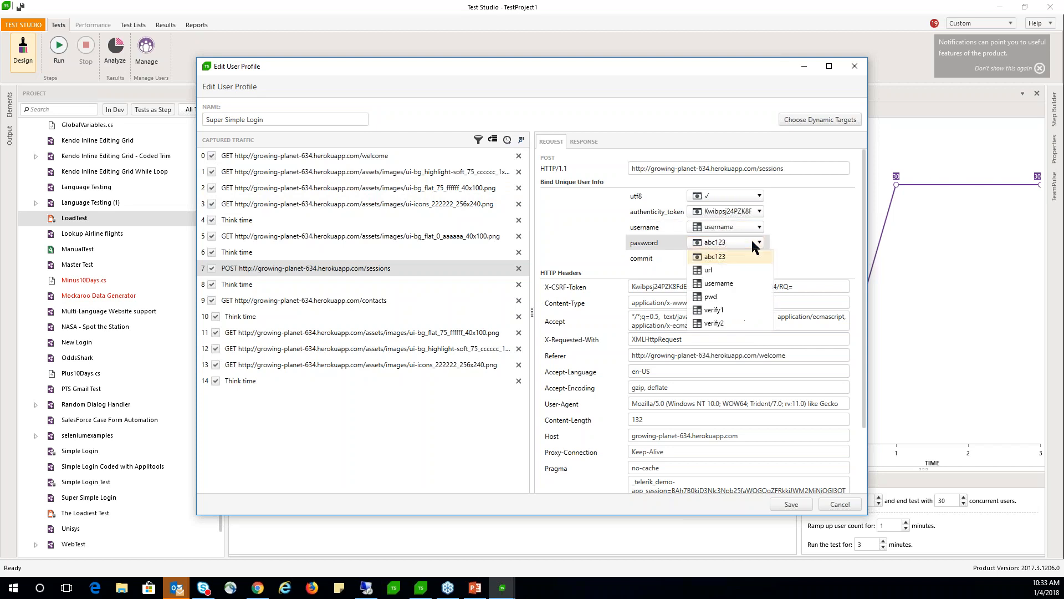
left_click(718, 289)
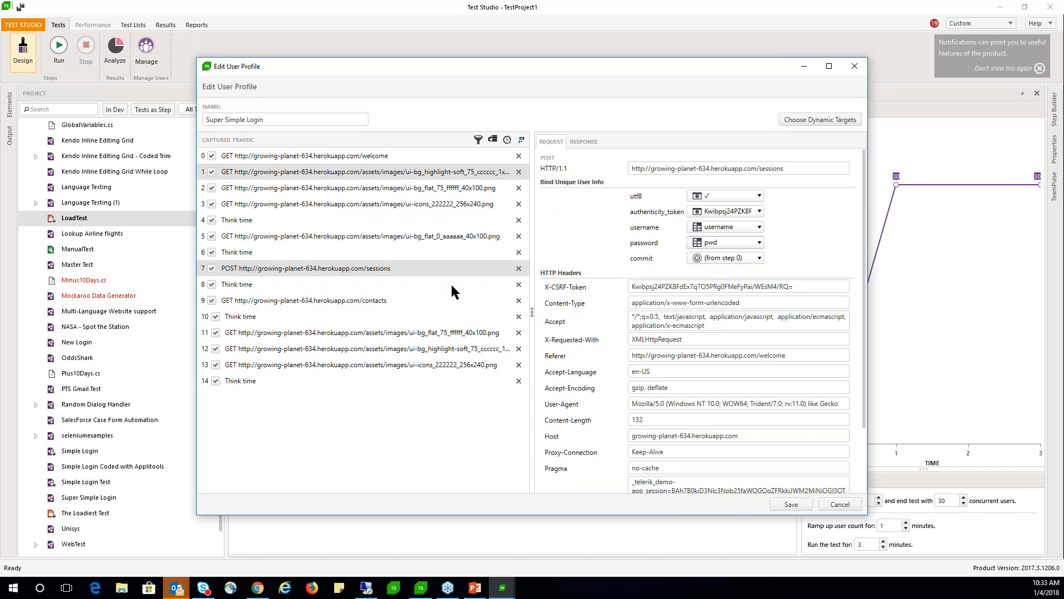
left_click(791, 504)
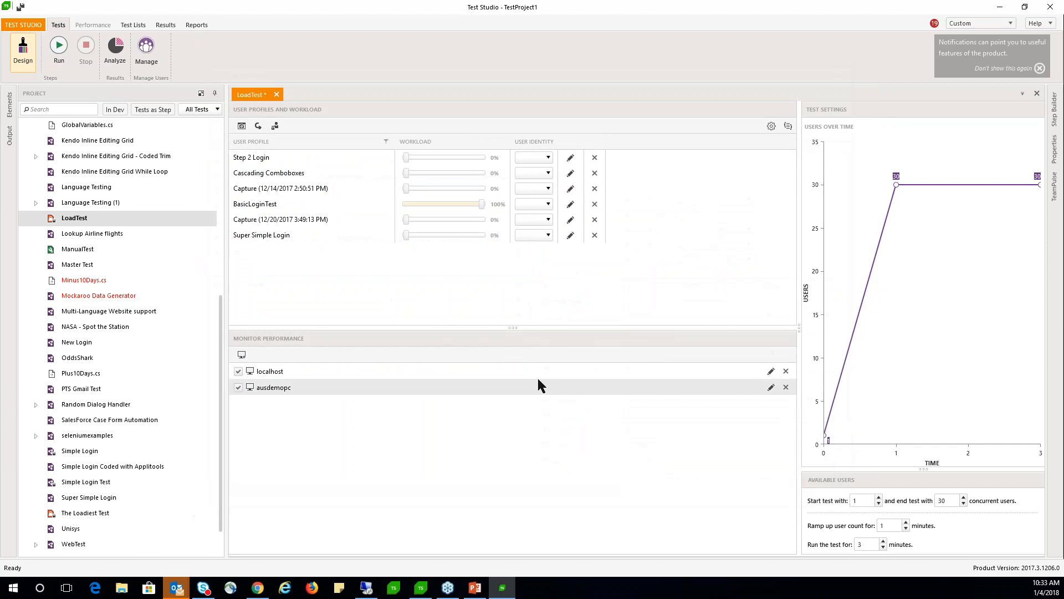
Start capturing a new session of traffic for the load test with Chrome as the traffic source
left_click(242, 131)
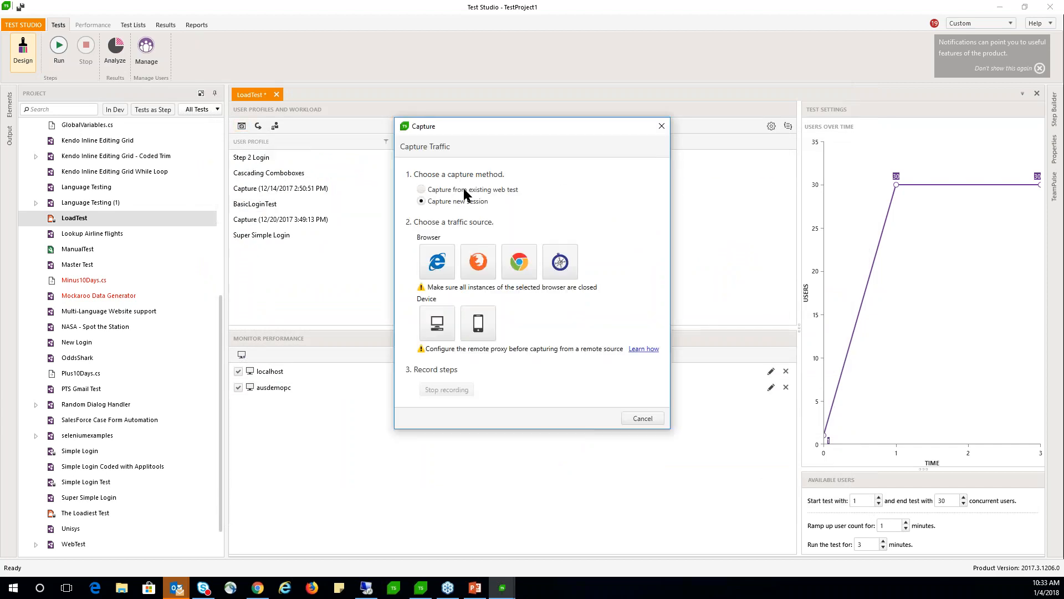
left_click(496, 189)
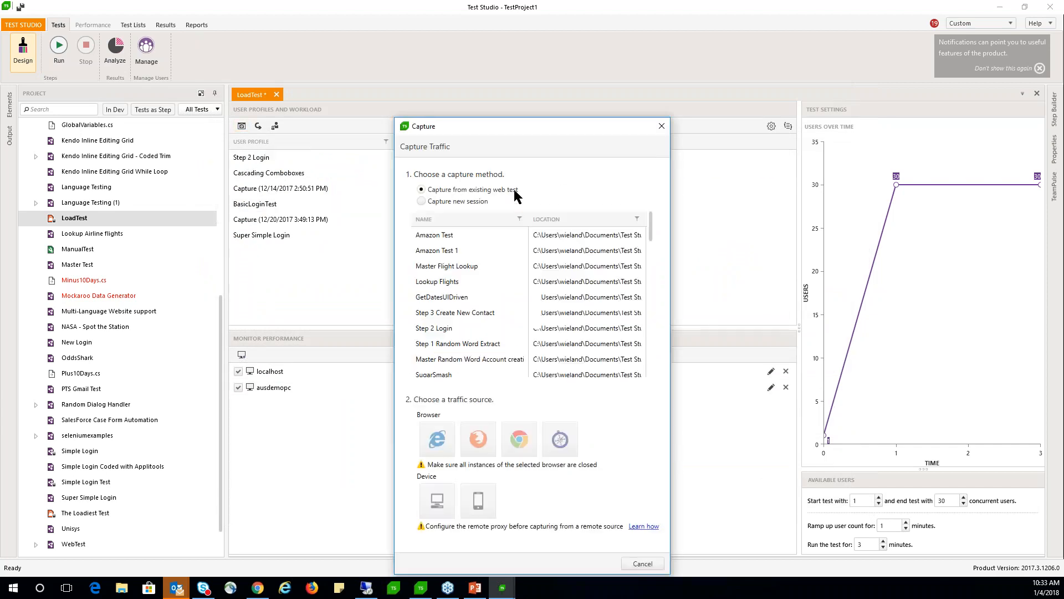
left_click(422, 202)
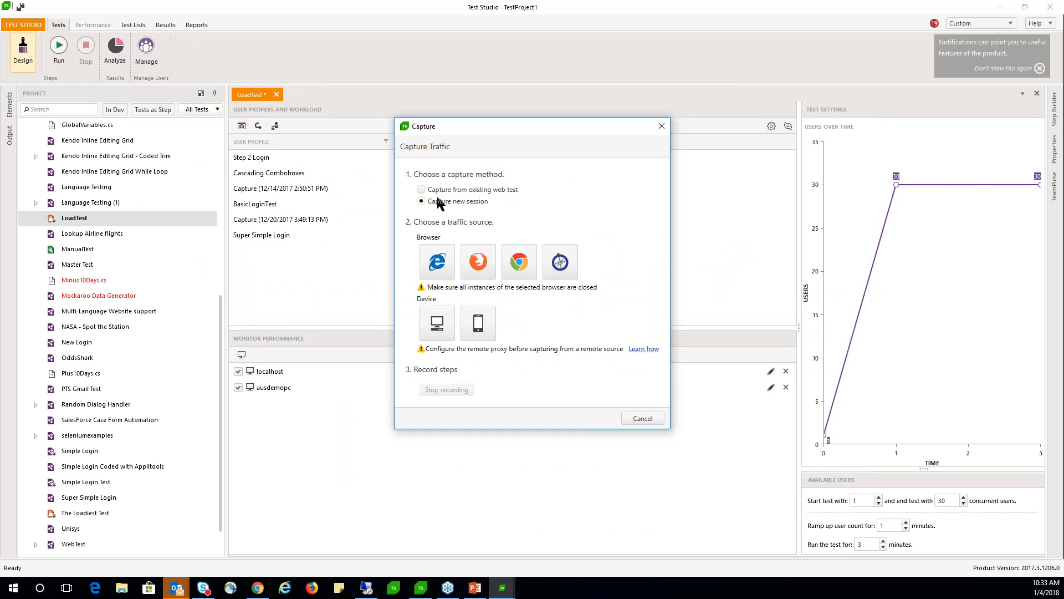
left_click(515, 268)
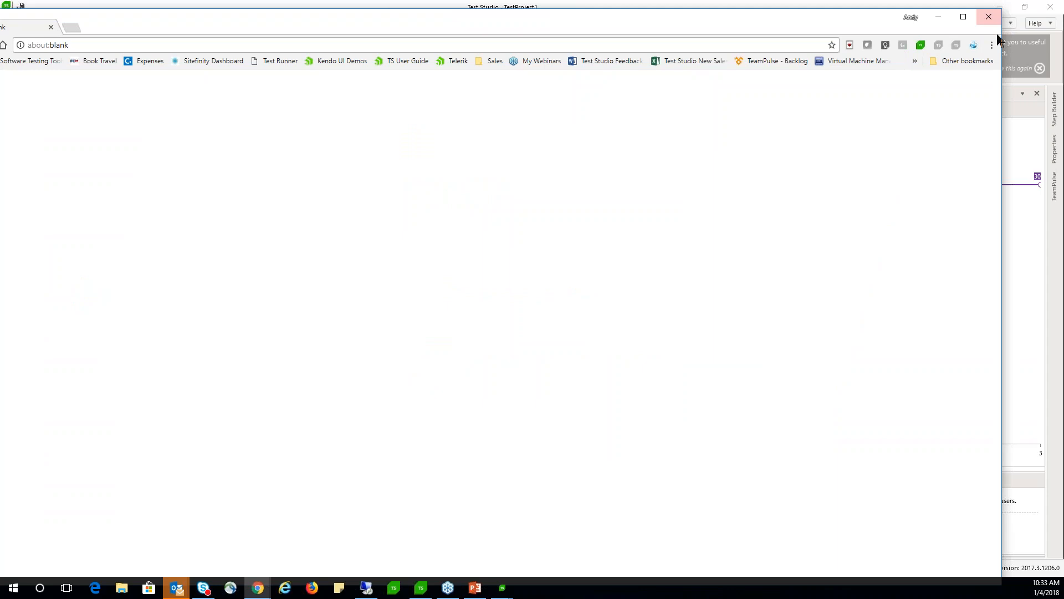
Arrange the blank Chrome window and the Capture dialog side by side so the request count stays in view
left_click_drag(1004, 41, 769, 48)
left_click_drag(499, 22, 664, 332)
left_click_drag(541, 119, 912, 124)
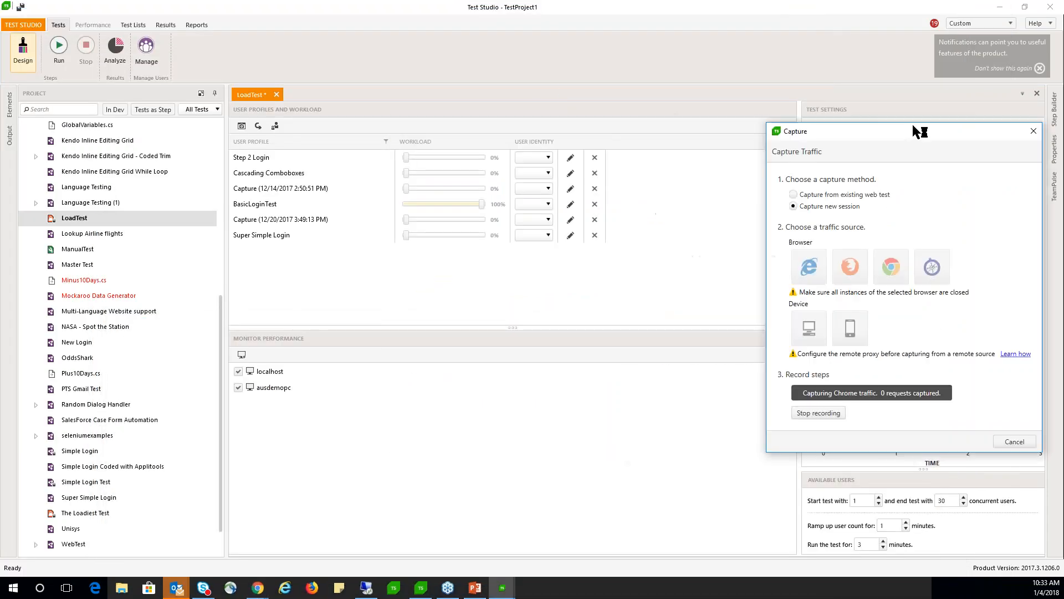
left_click(258, 587)
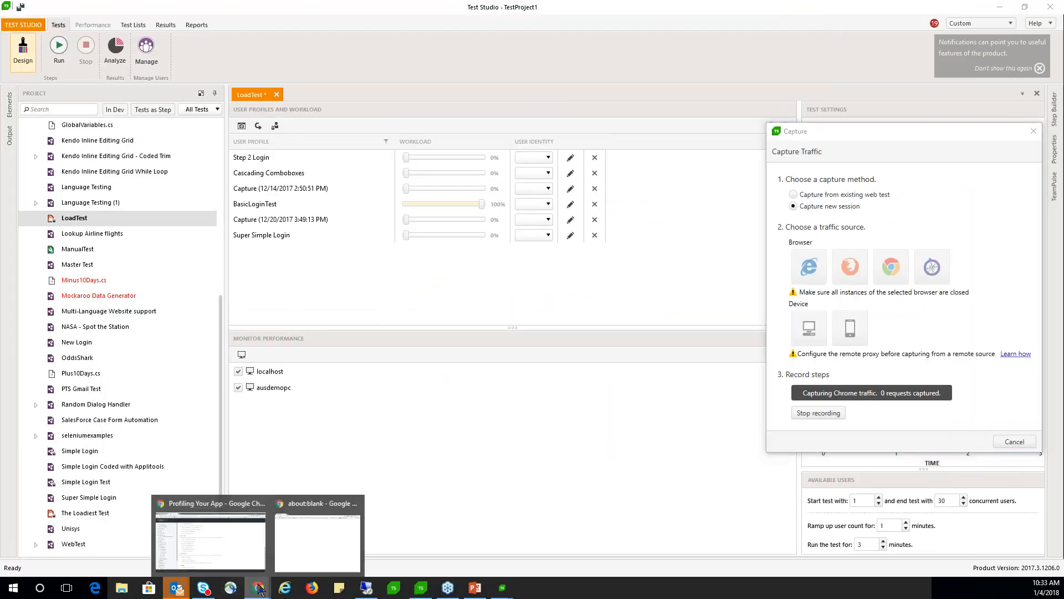
left_click(294, 538)
left_click_drag(544, 332, 445, 20)
mouse_move(868, 128)
left_mouse_down()
mouse_move(925, 132)
mouse_move(886, 130)
left_mouse_up()
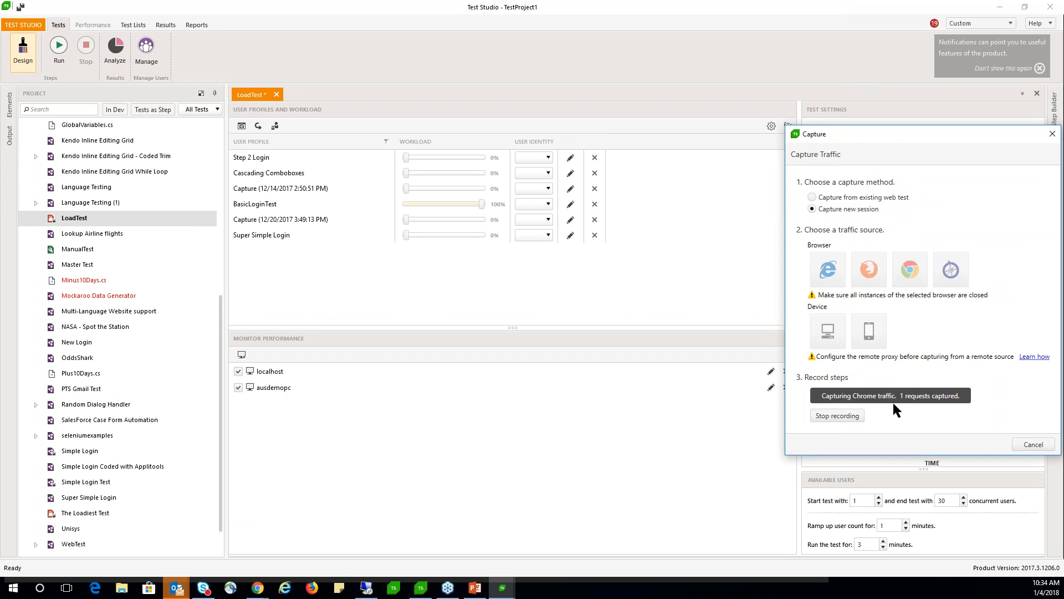
key("alt+Tab")
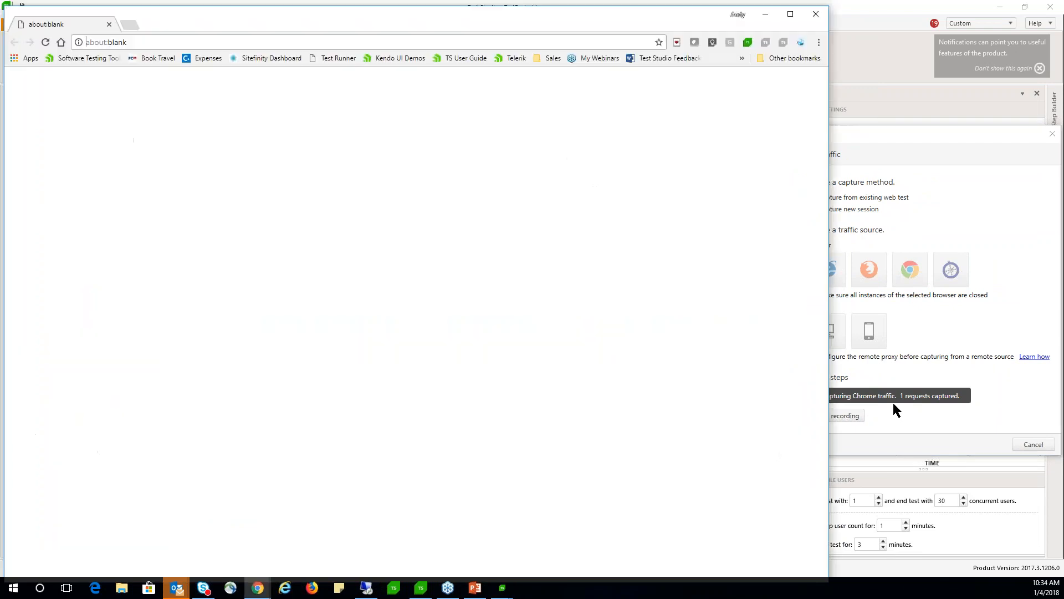
Open the bookmarked Software Testing Tools page in Chrome and follow its link about the Visual Studio plugin
left_click(80, 57)
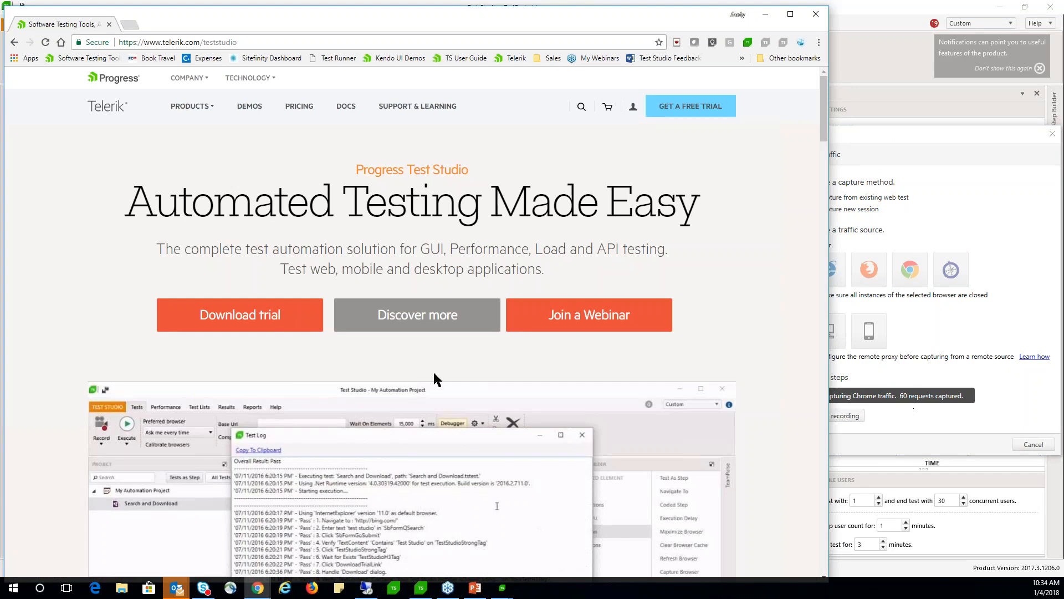
scroll(434, 370, "down", 3)
scroll(411, 216, "down", 10)
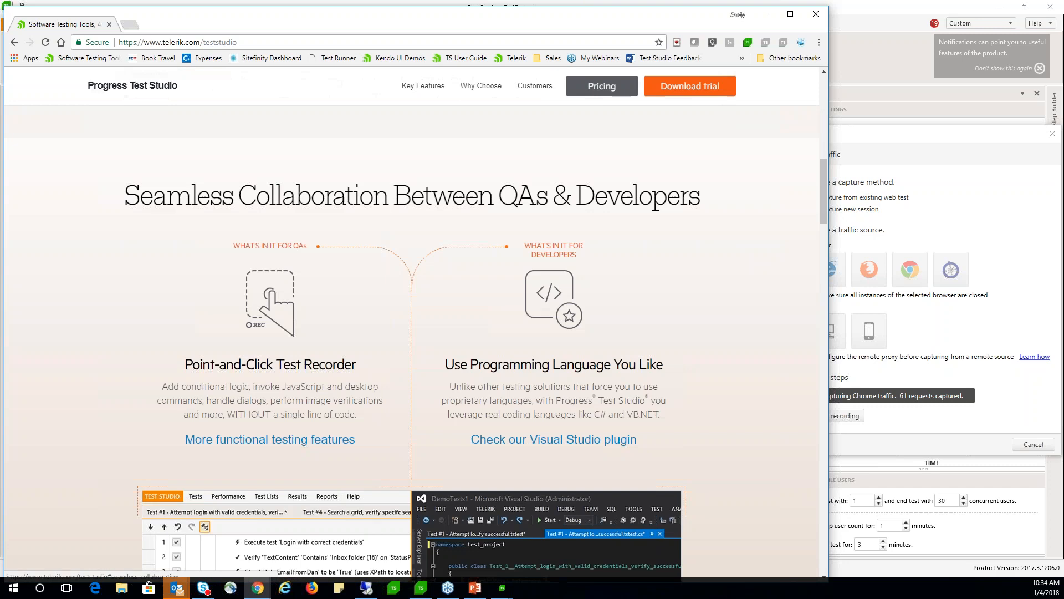
left_click(520, 431)
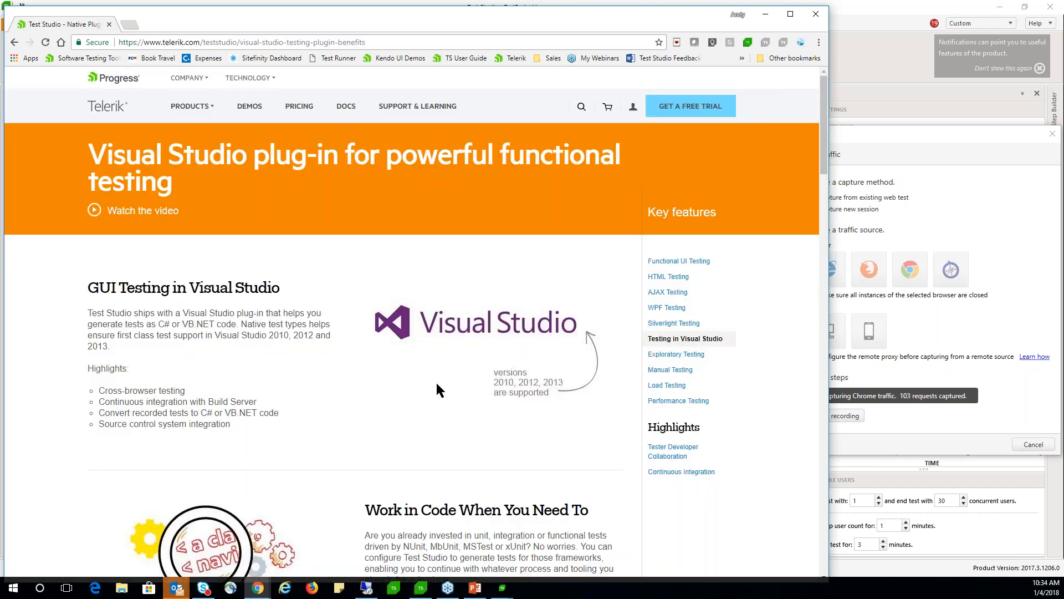
Open the full comparison table of Test Studio vs. Visual Studio testing capabilities from the plug-in page
scroll(437, 384, "down", 9)
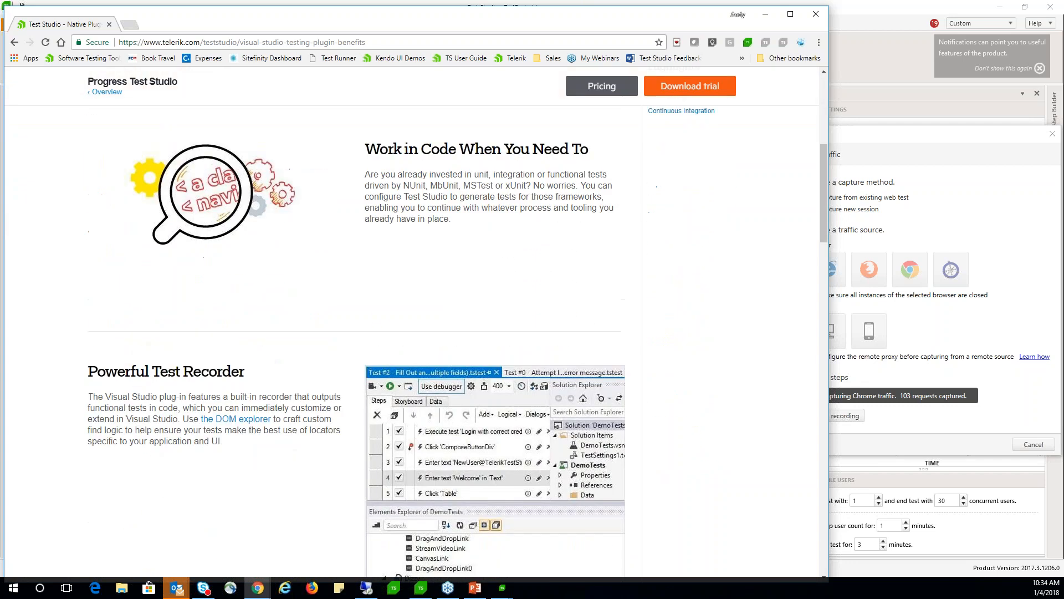
scroll(414, 404, "down", 5)
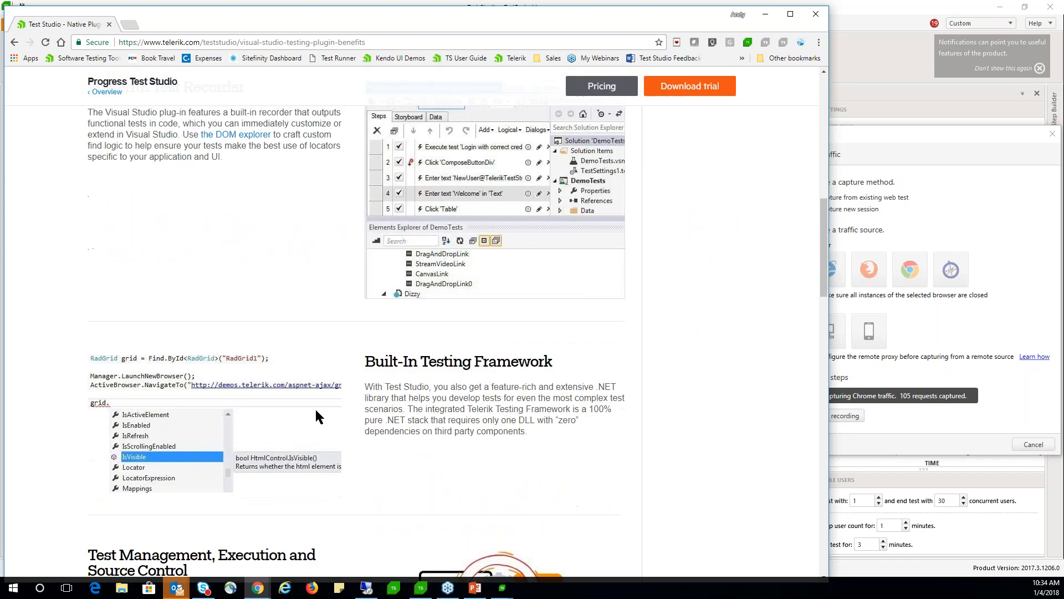
scroll(365, 451, "down", 14)
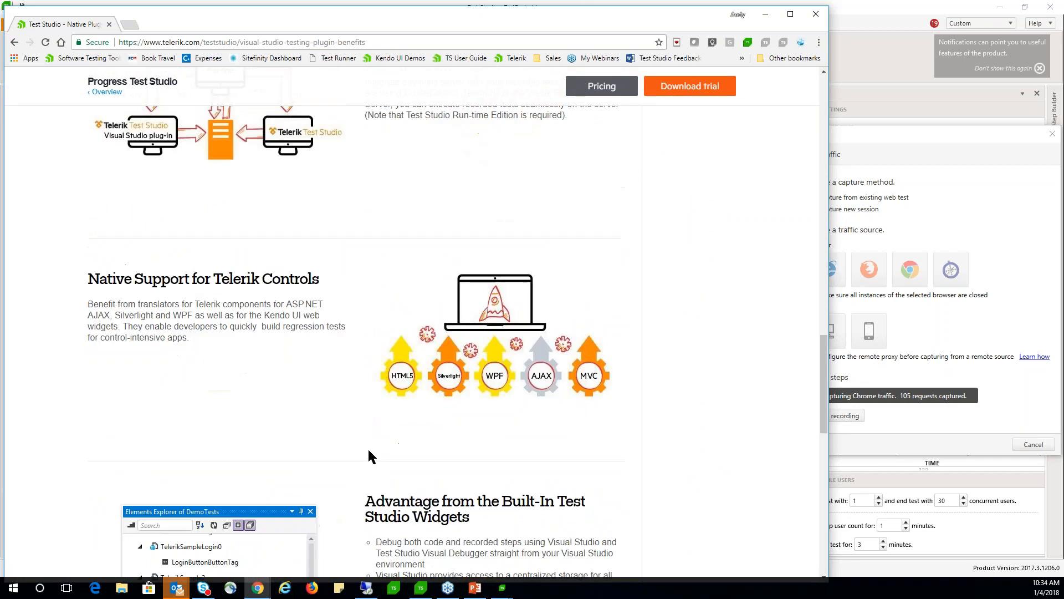
scroll(368, 449, "down", 5)
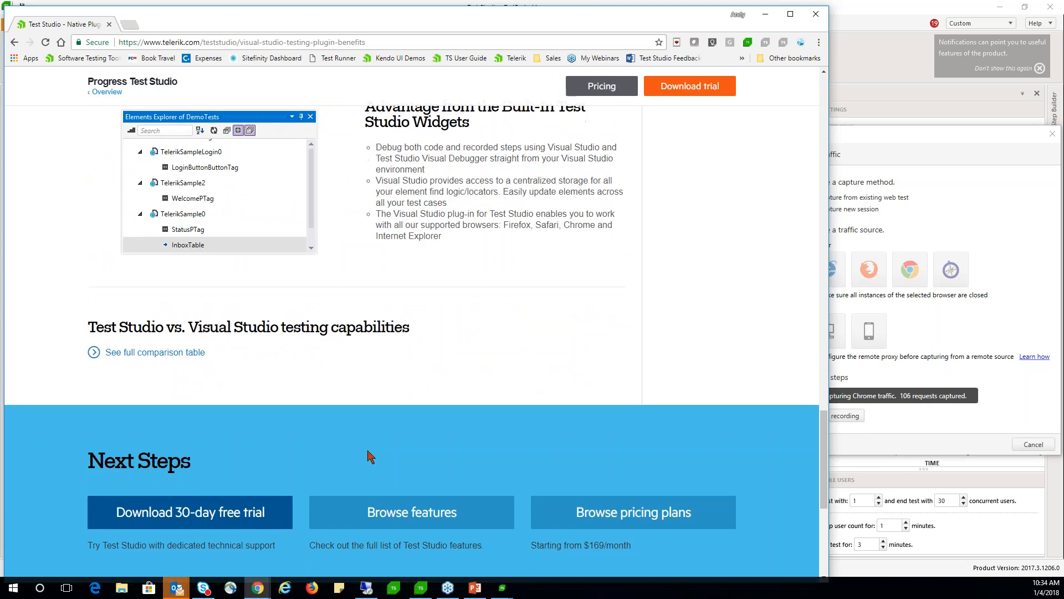
left_click(174, 353)
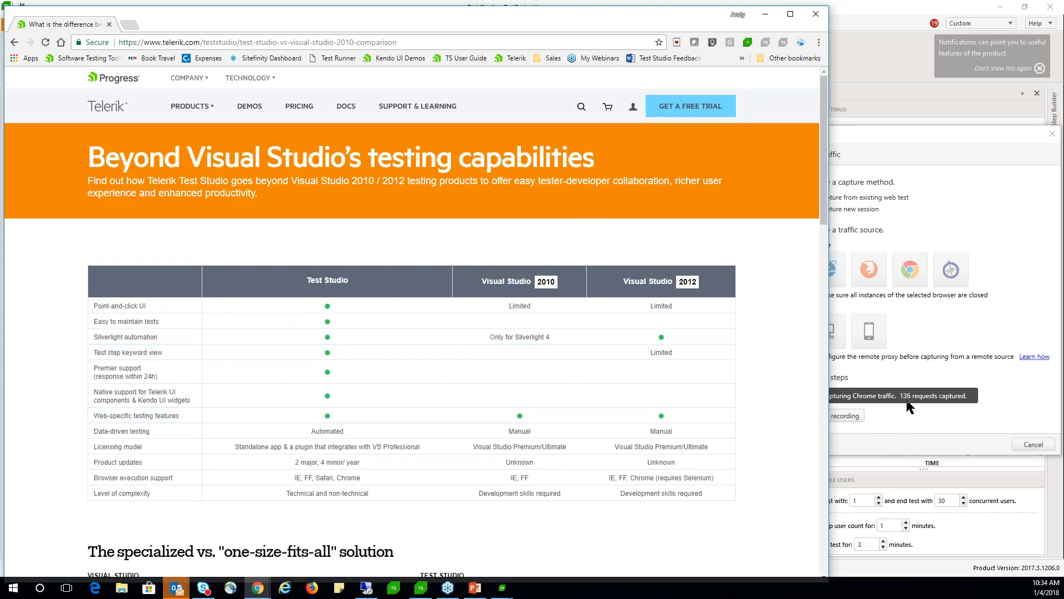
Visit the Telerik shopping cart and browse products from it to the All Products pricing list
left_click(608, 110)
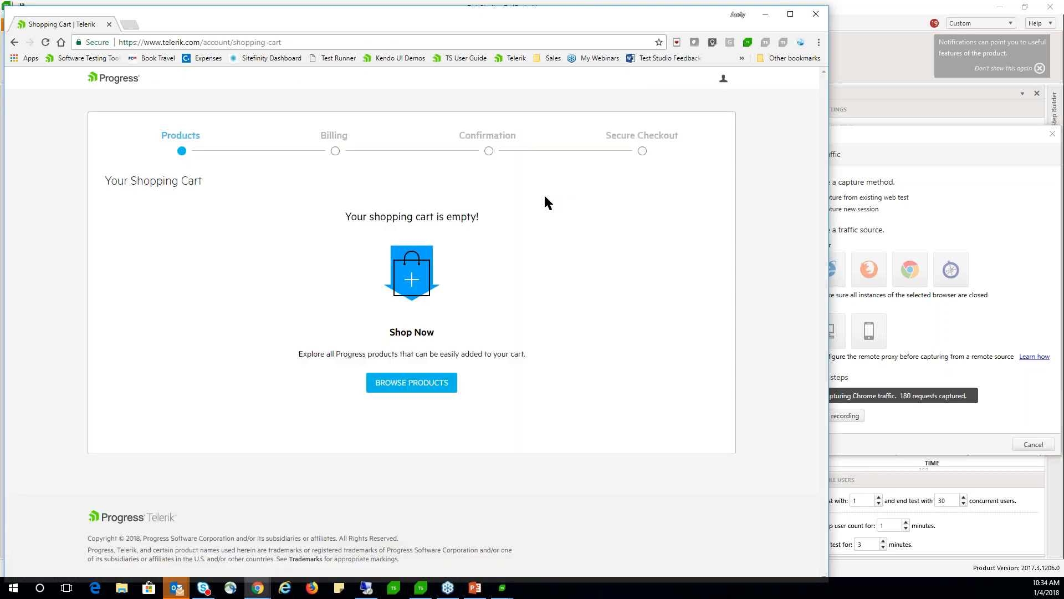
left_click(421, 383)
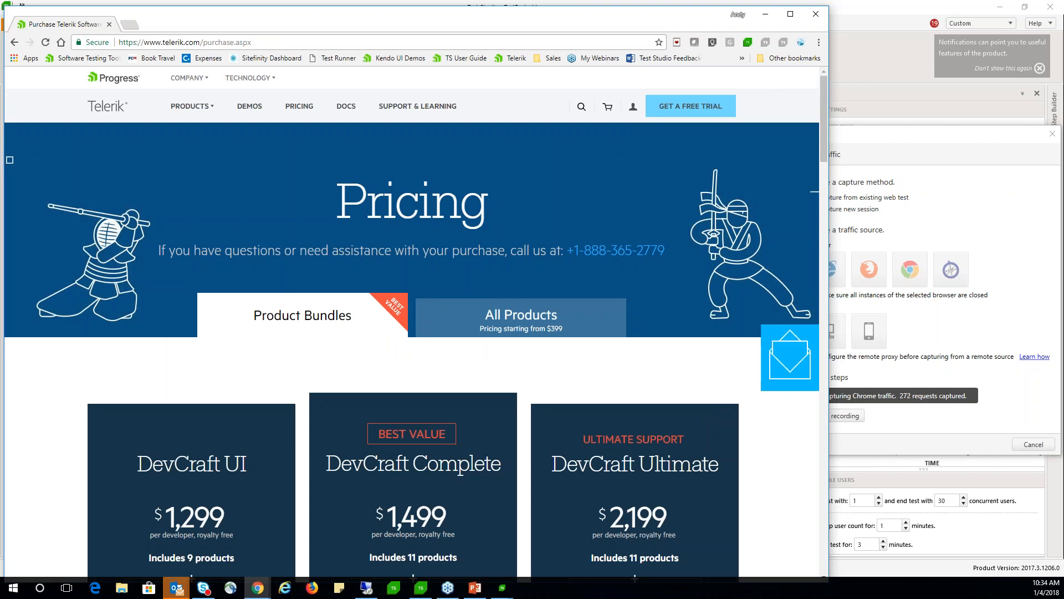
left_click(514, 324)
scroll(510, 325, "down", 13)
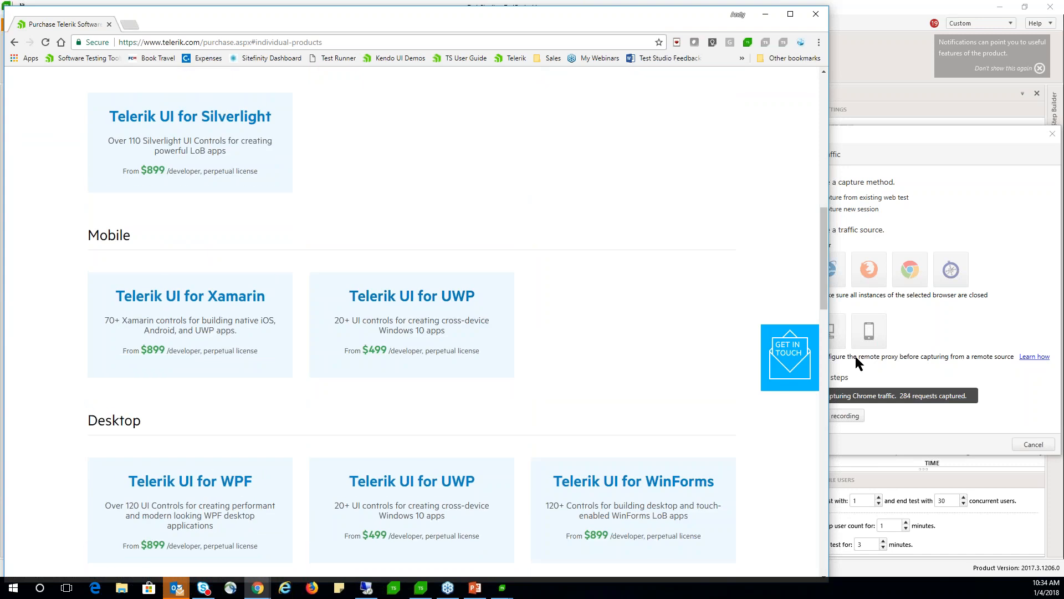
Close the capture browser and stop recording the traffic in Test Studio
left_click(815, 15)
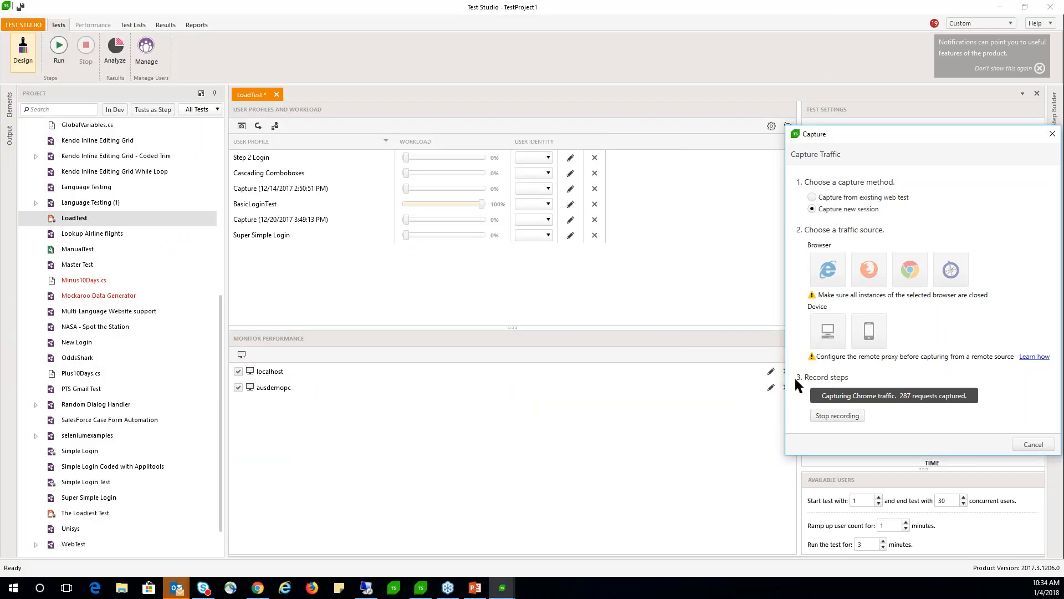
left_click(833, 417)
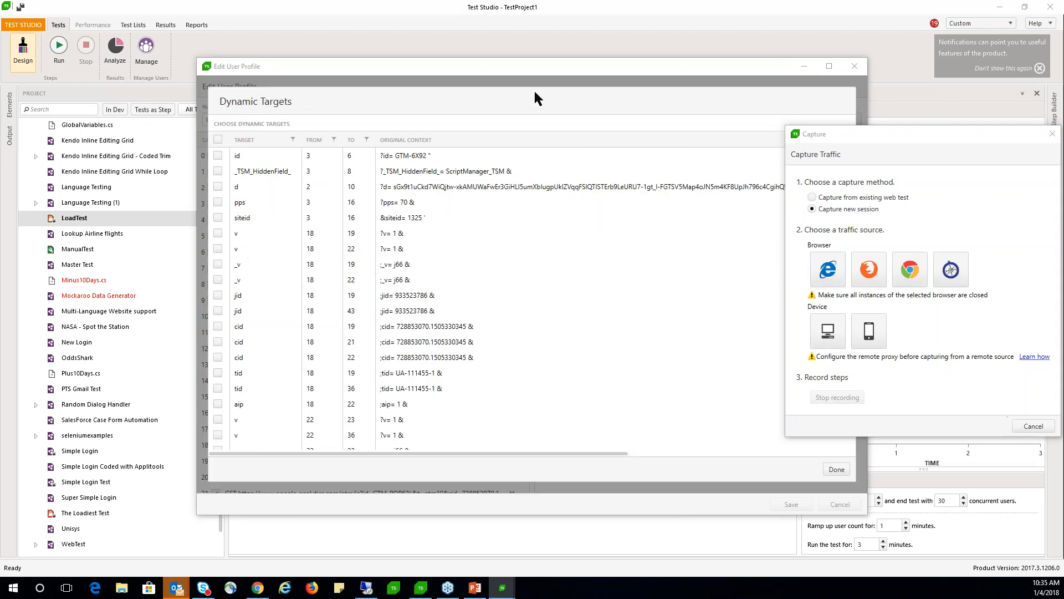
Review the dynamic targets detected in the new capture, select all of them and accept the selection
left_click(544, 65)
left_click_drag(547, 60, 557, 53)
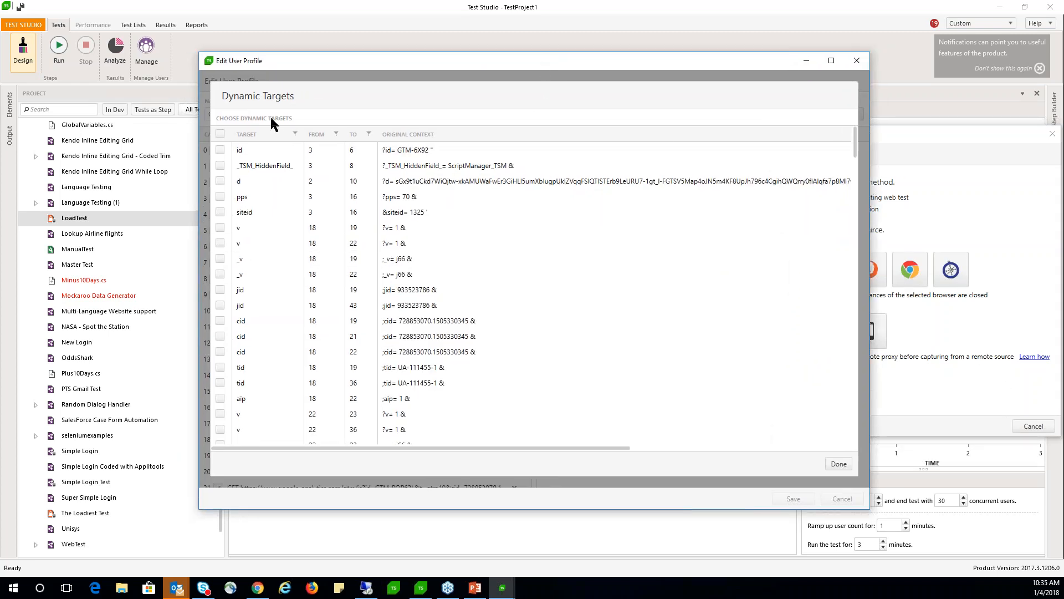
scroll(231, 317, "down", 15)
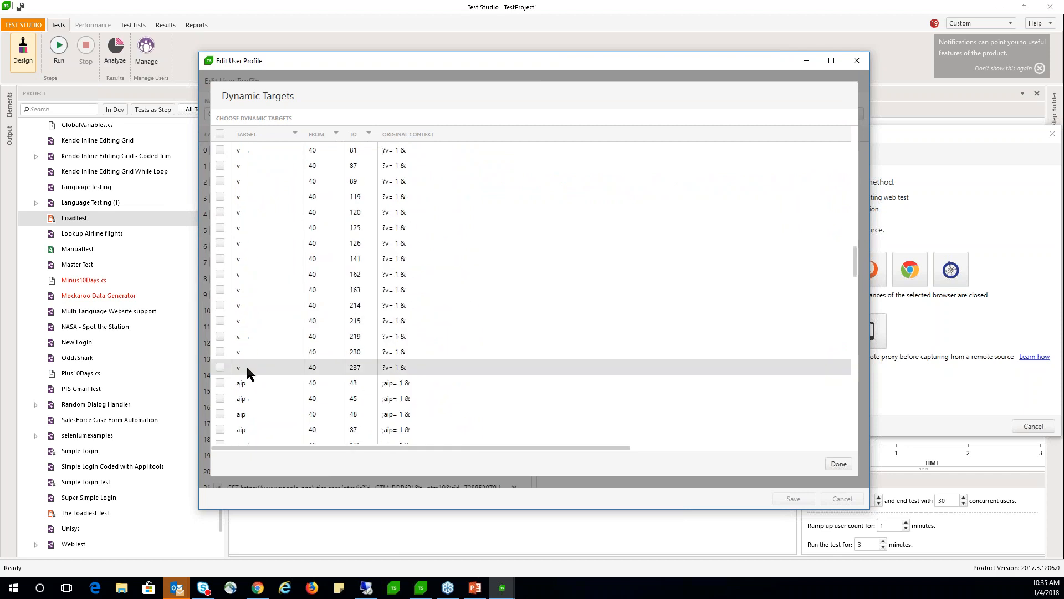
scroll(248, 367, "down", 10)
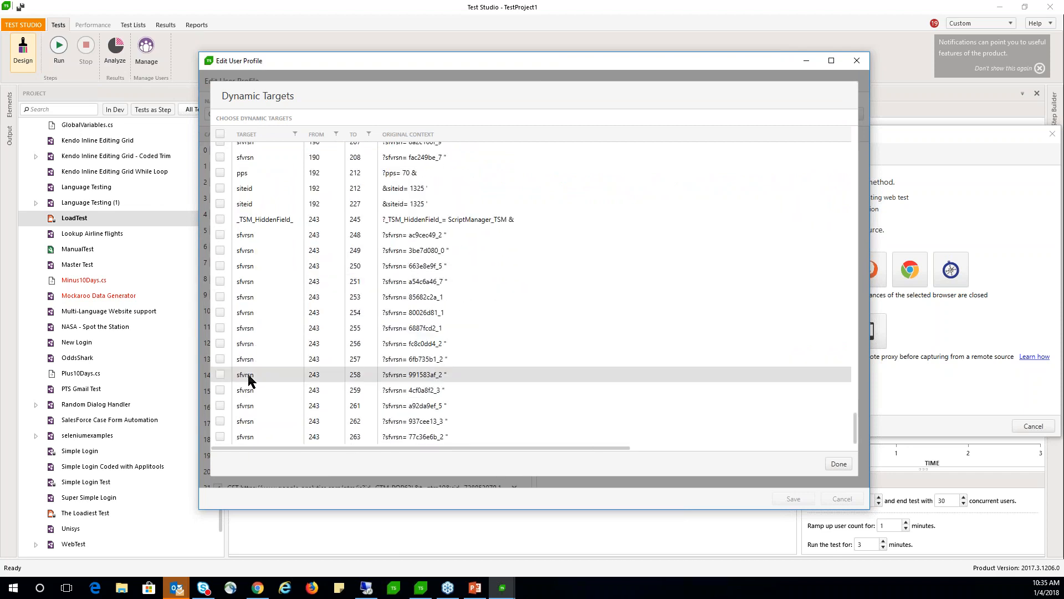
scroll(249, 379, "up", 2)
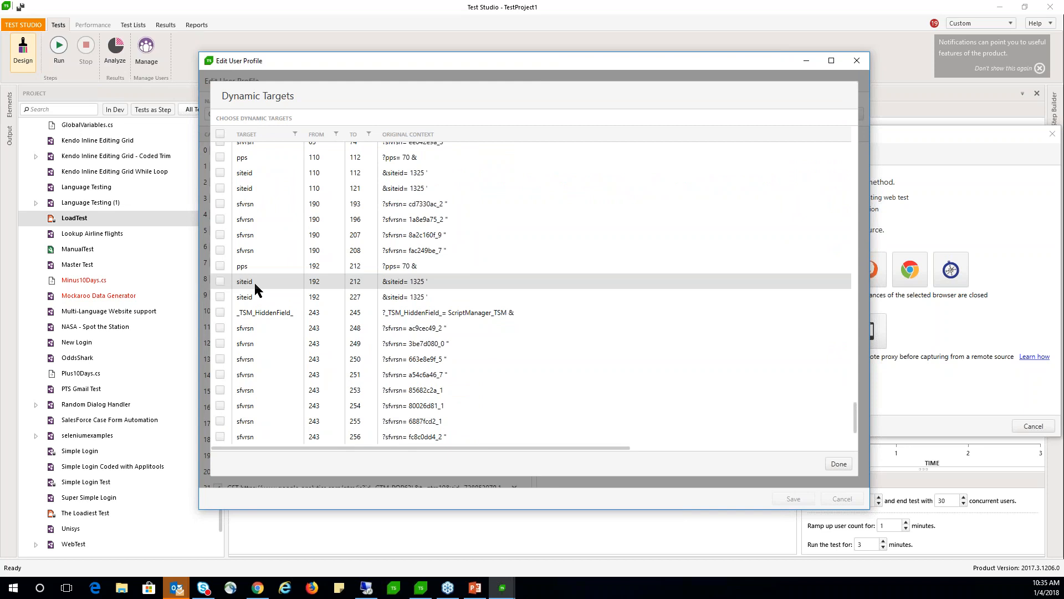
scroll(231, 201, "up", 6)
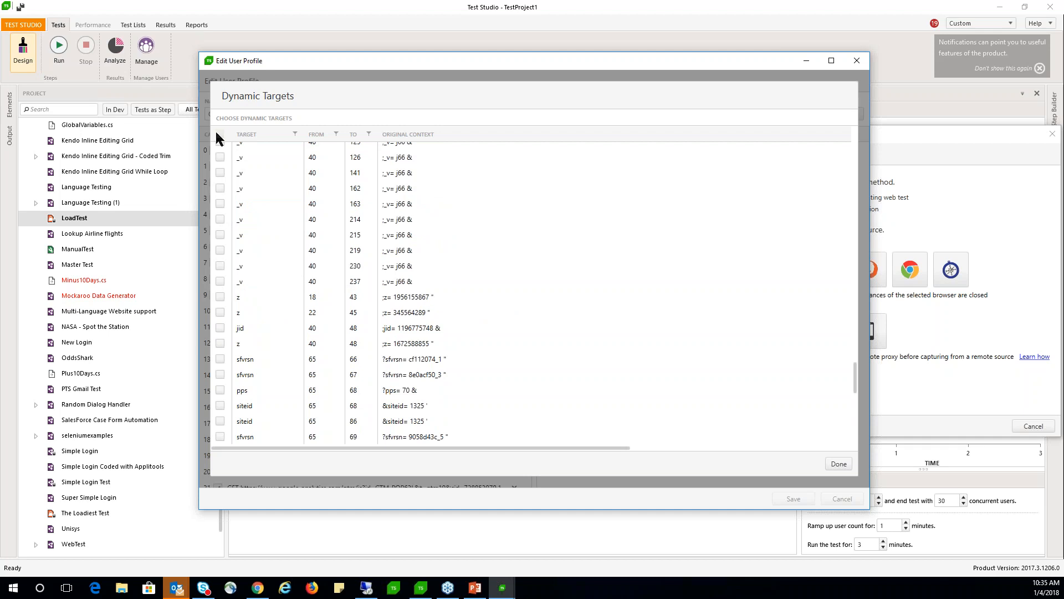
left_click(218, 134)
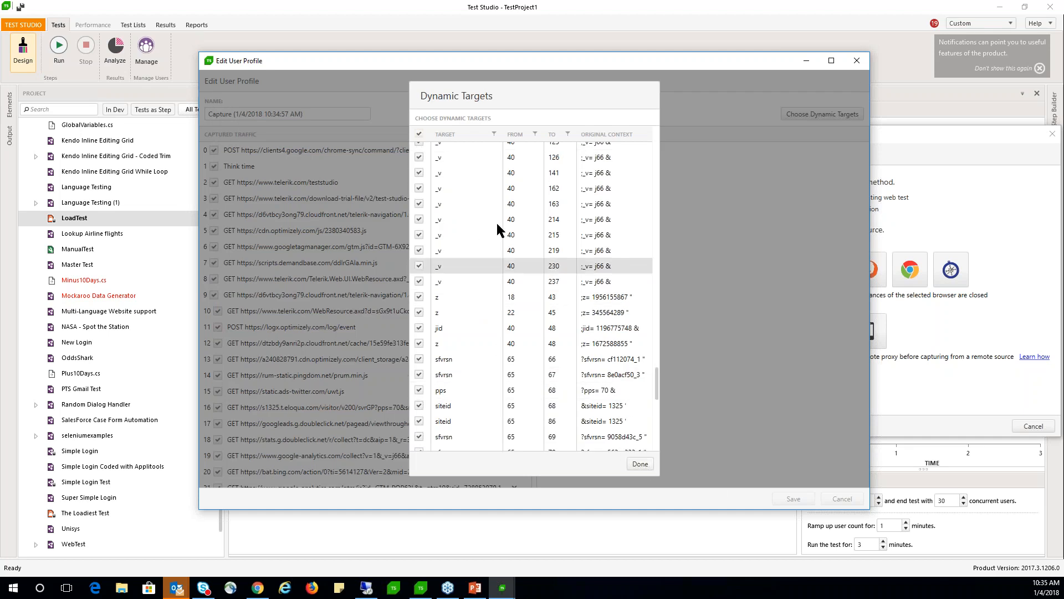
scroll(460, 248, "down", 4)
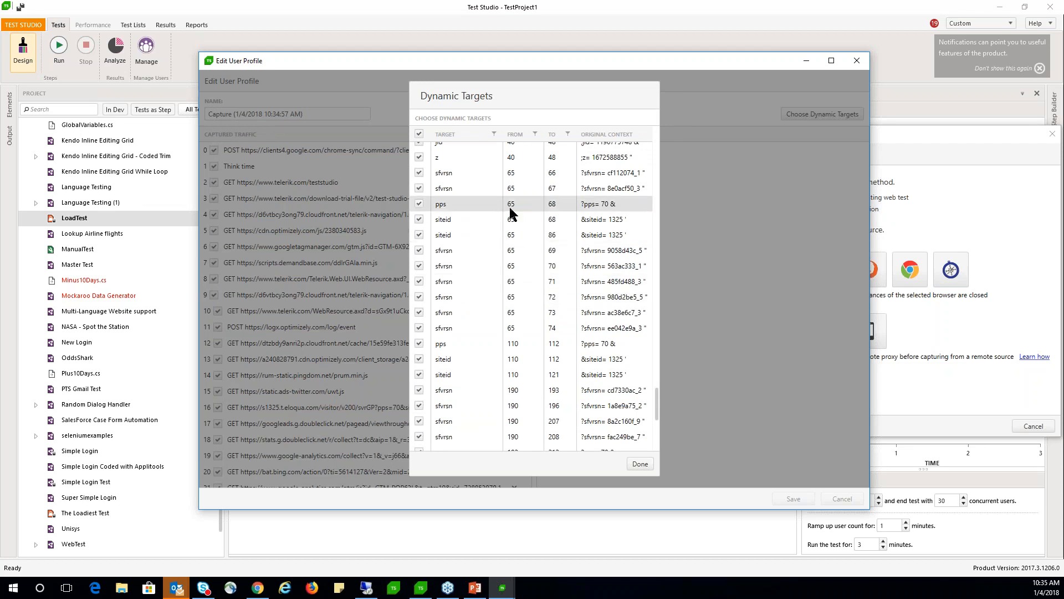
left_click(639, 463)
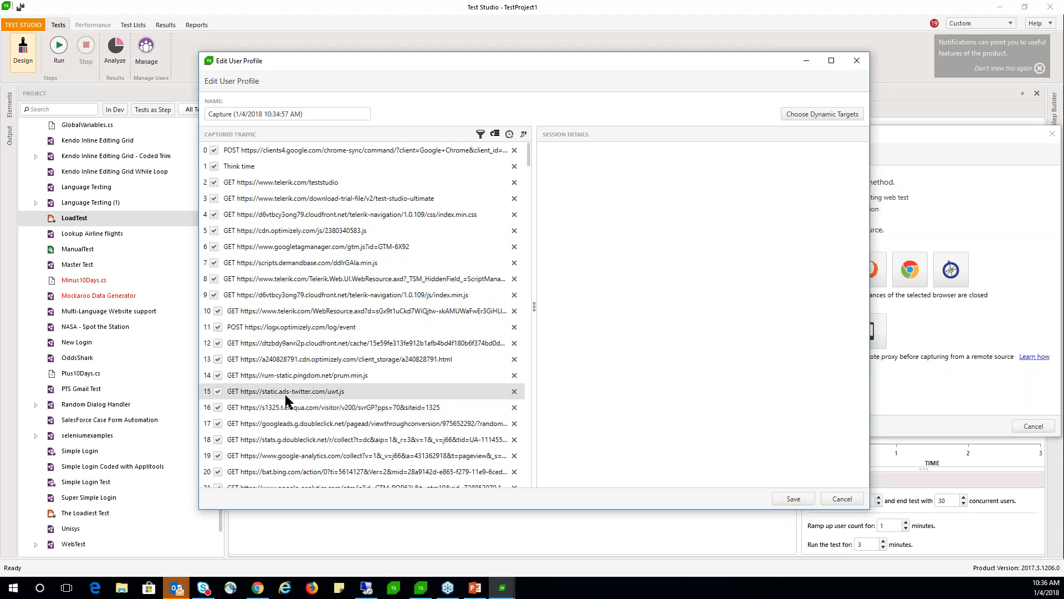
Inspect the captured traffic list and the request details of the connect.facebook.net fbevents.js call in step 42
scroll(398, 430, "down", 3)
scroll(398, 429, "down", 6)
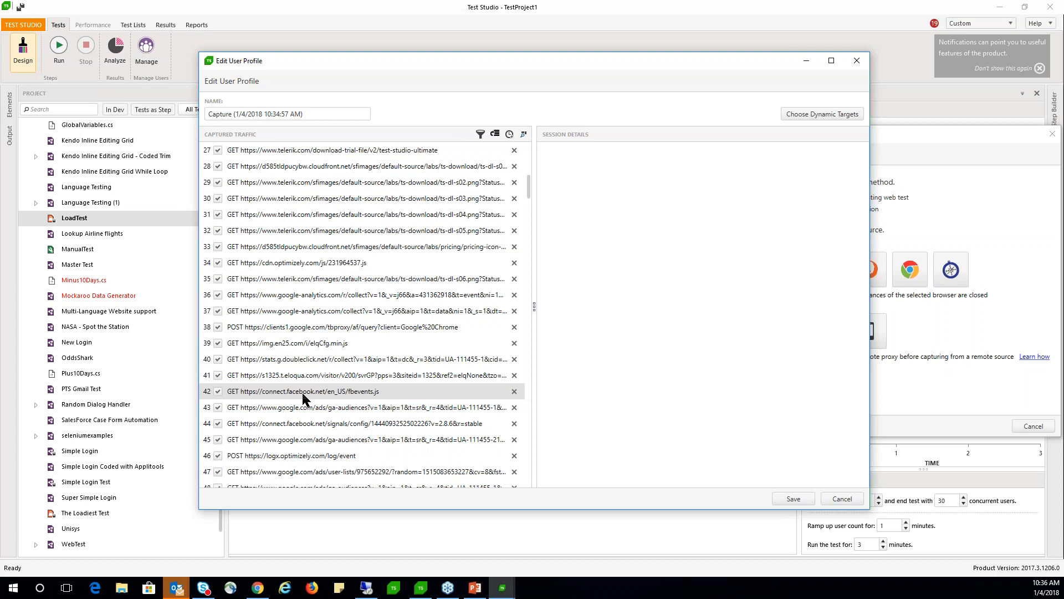
left_click(303, 394)
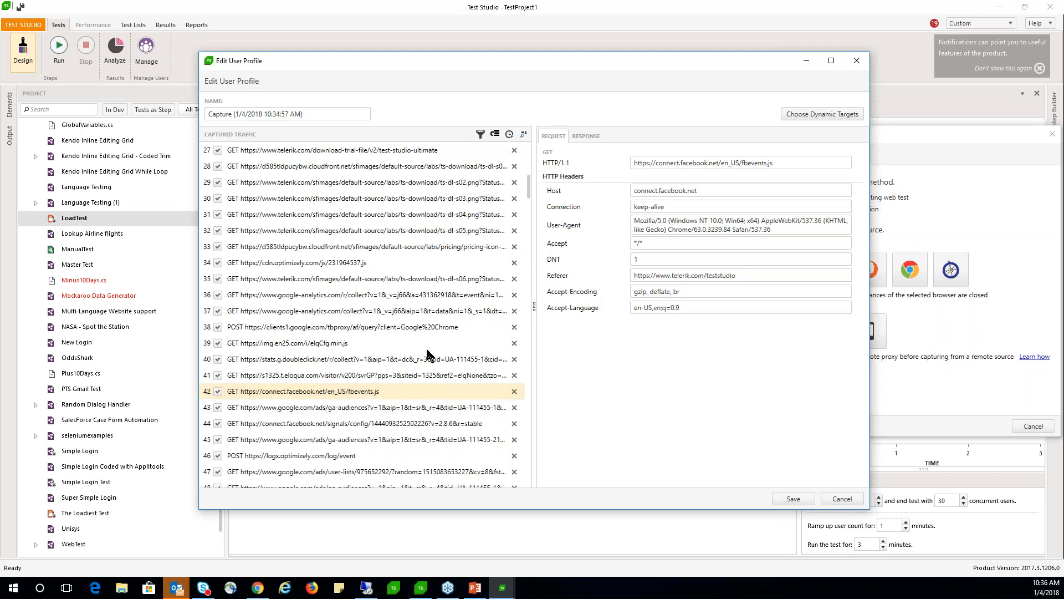
Display the active domains filter for the captured traffic and delete the img.en25.com elqCfg.min.js request
left_click(479, 135)
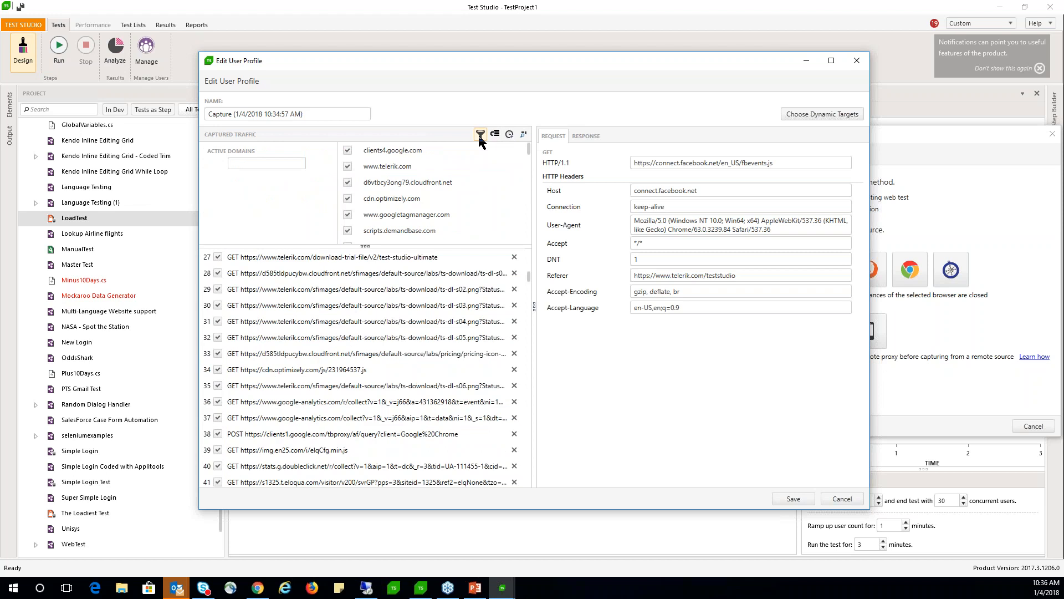
left_click(514, 450)
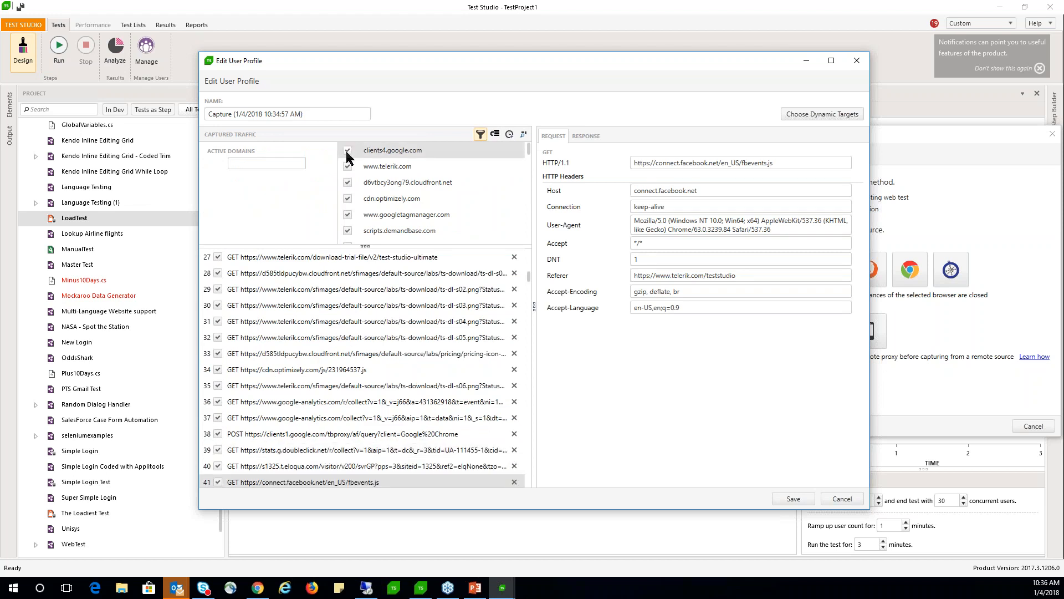
left_click(348, 184)
left_click(347, 198)
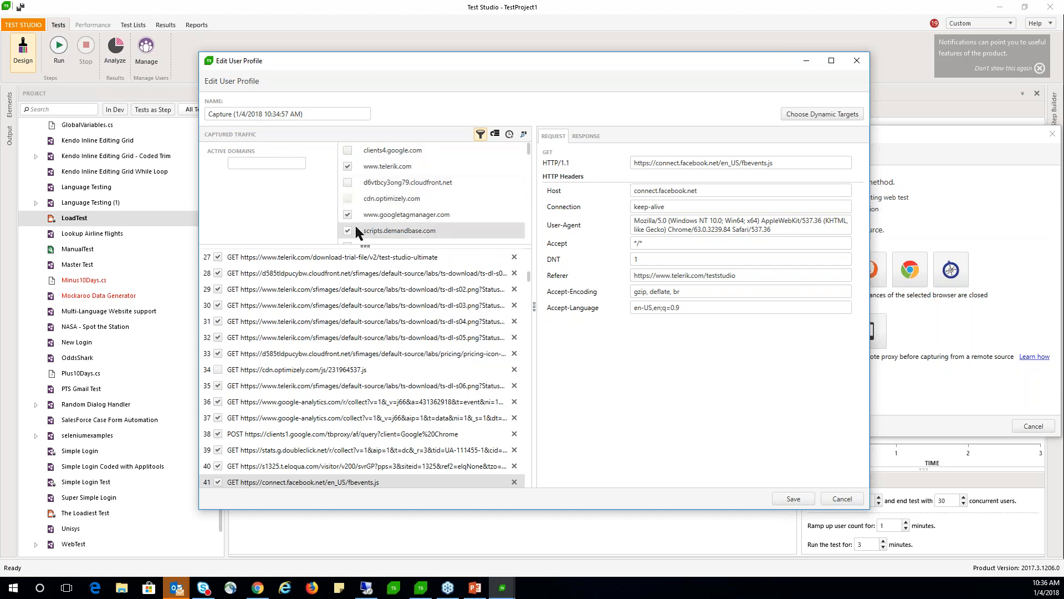
left_click(348, 214)
left_click(348, 229)
scroll(353, 228, "down", 1)
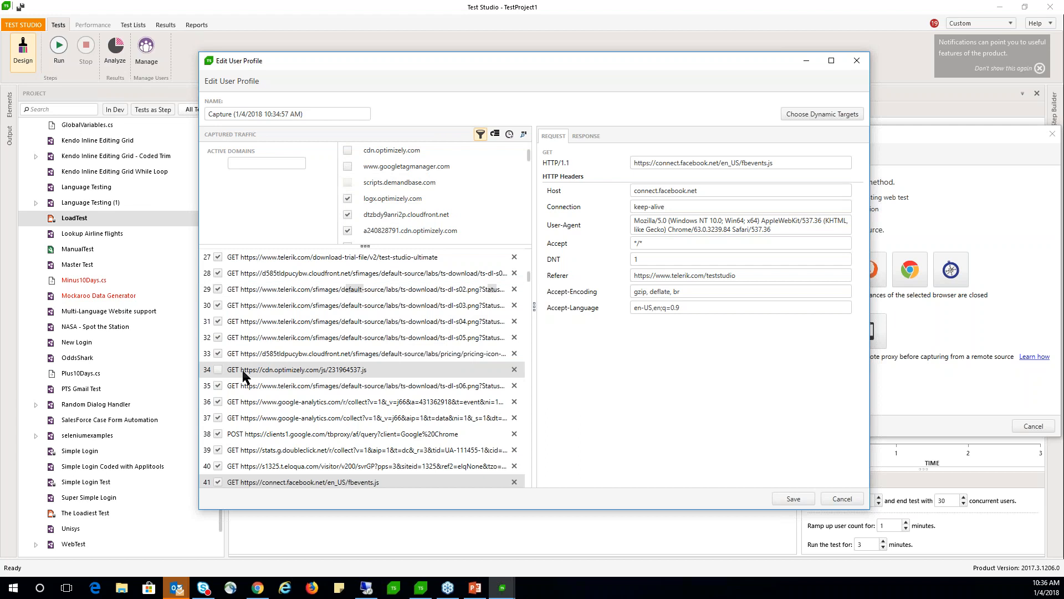
left_click(347, 198)
left_click(349, 213)
left_click(347, 228)
scroll(363, 218, "down", 1)
left_click(348, 198)
left_click(348, 214)
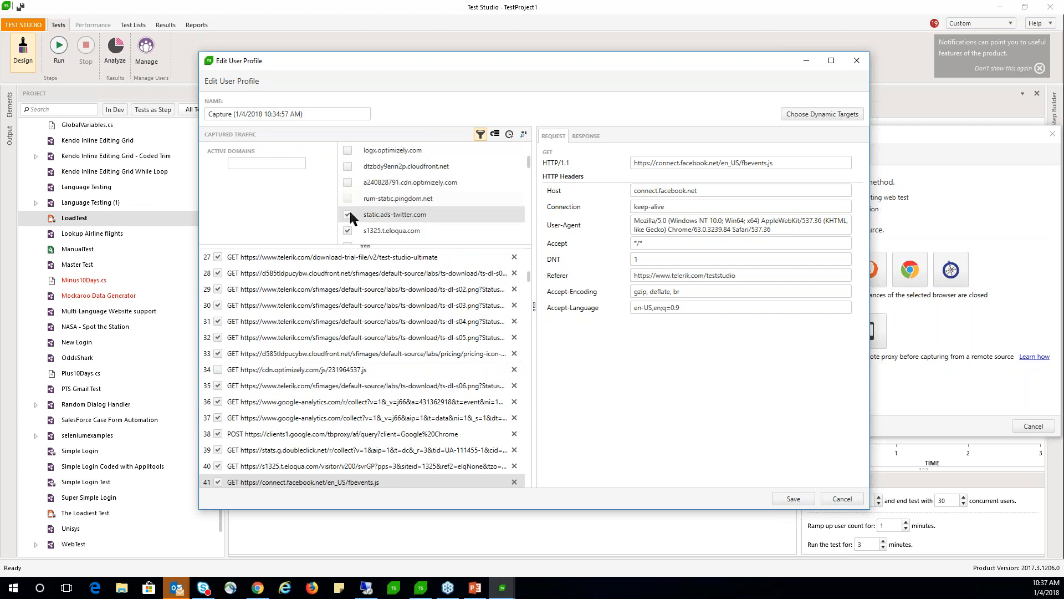
left_click(348, 232)
Enlarge the active domains list and exclude all domains from googleads.g.doubleclick.net through secure.adnxs.com
scroll(367, 217, "down", 2)
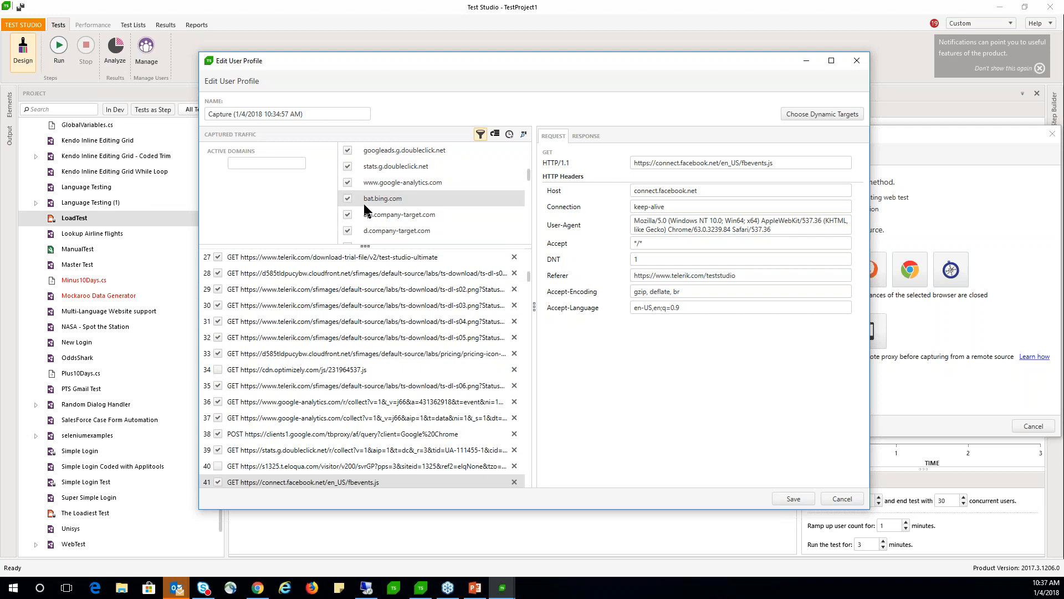
scroll(364, 204, "down", 2)
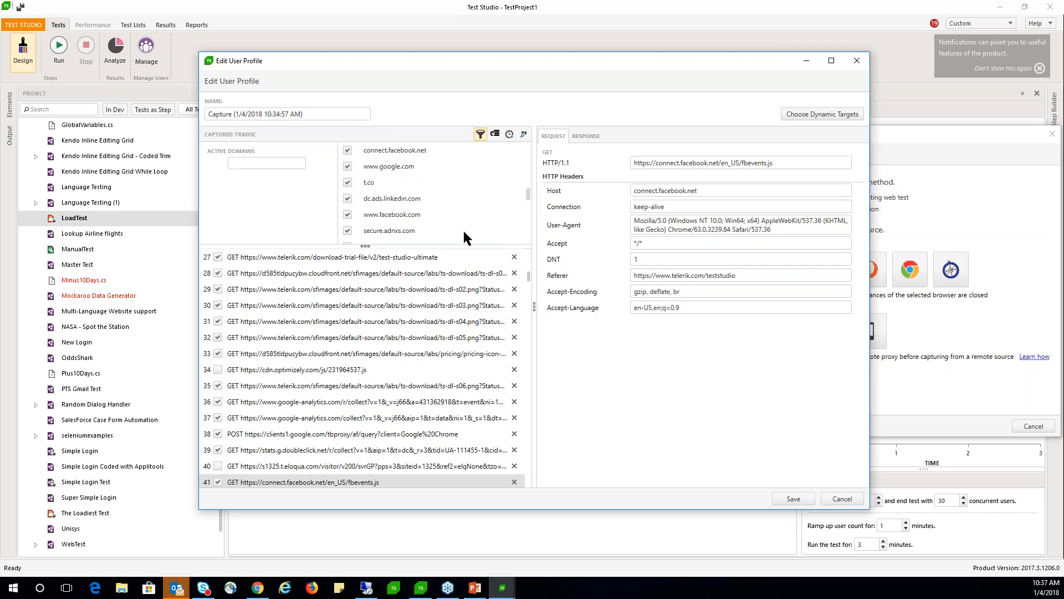
left_click_drag(363, 245, 352, 405)
scroll(525, 299, "up", 2)
left_click_drag(532, 299, 531, 252)
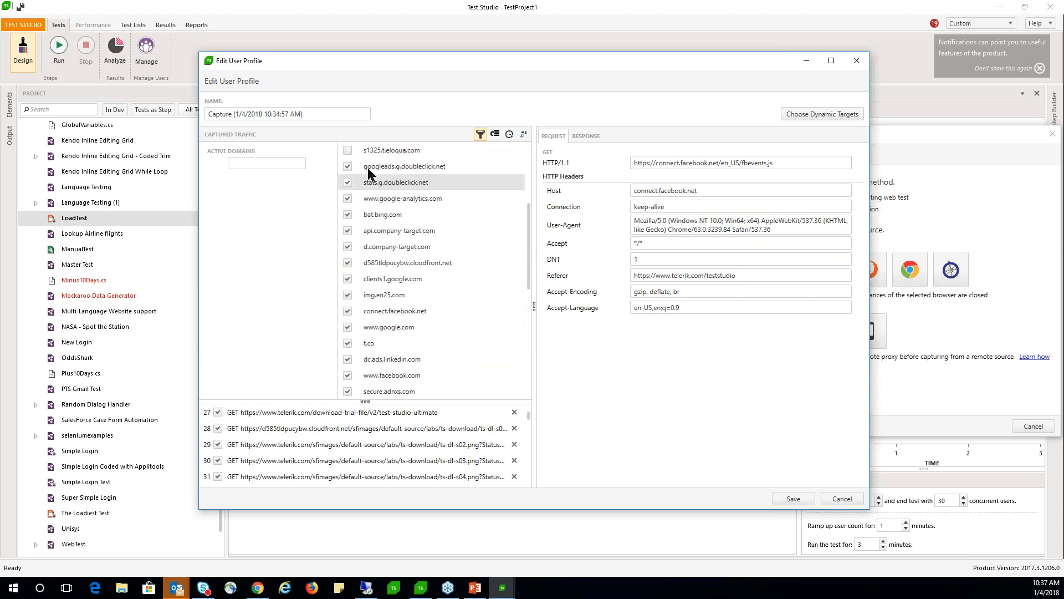
left_click(348, 166)
left_click(347, 184)
left_click(348, 199)
left_click(347, 214)
left_click(348, 231)
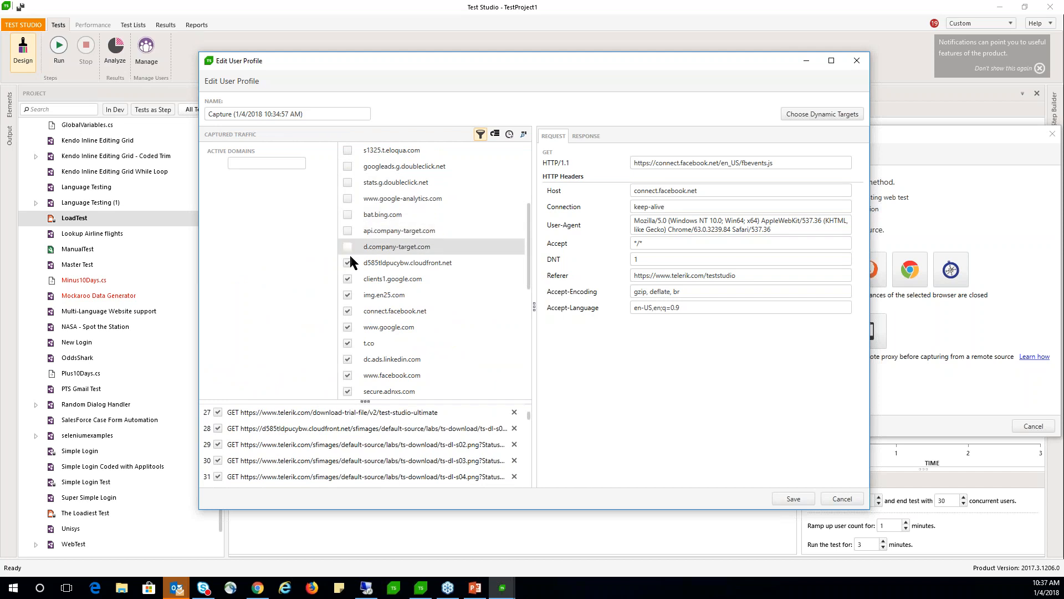
left_click(347, 247)
left_click(348, 262)
left_click(347, 279)
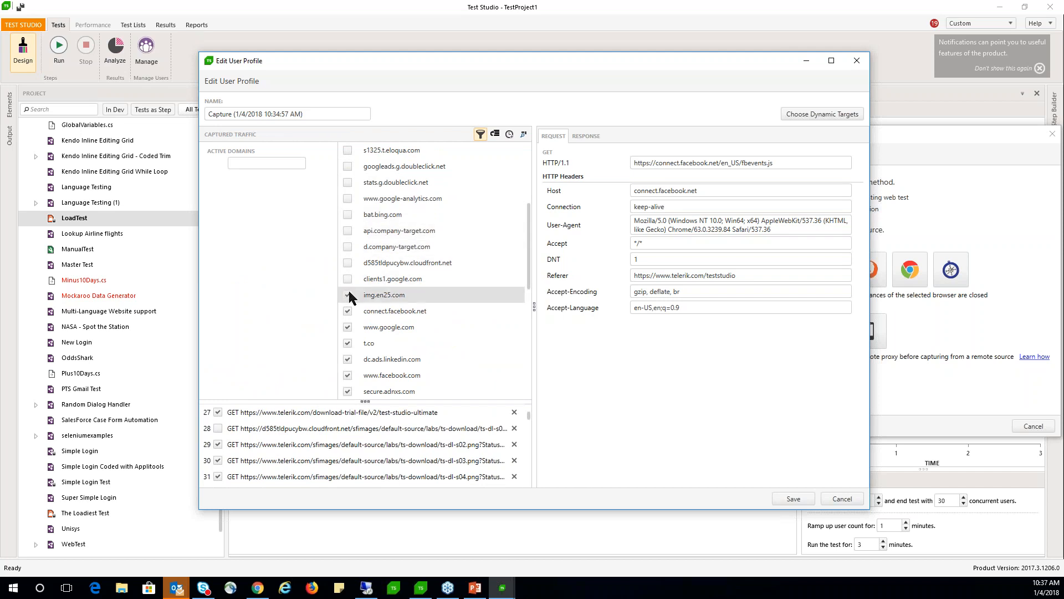
left_click(348, 289)
left_click(348, 311)
left_click(347, 327)
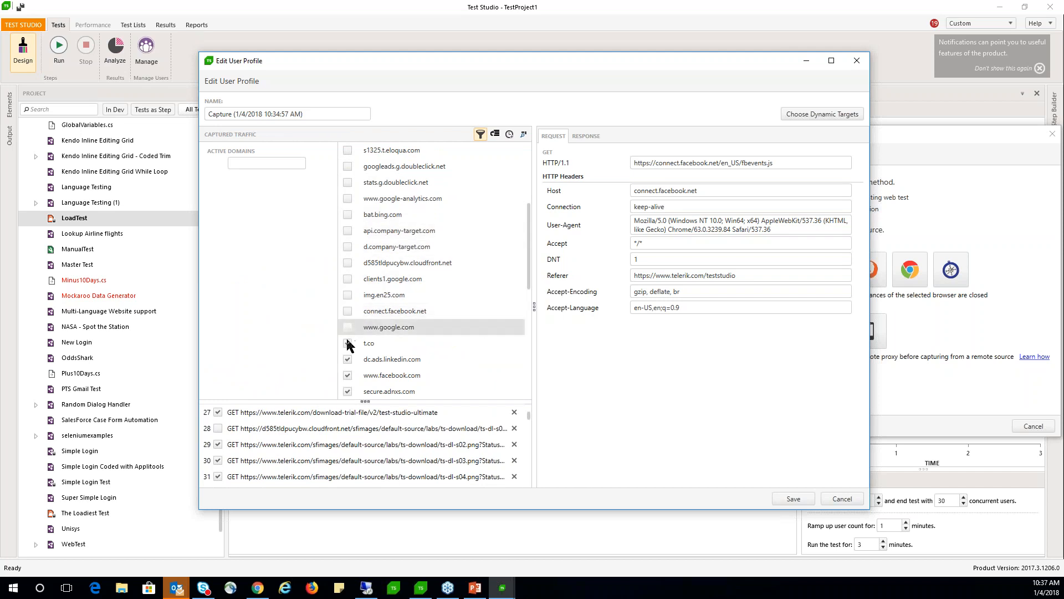
left_click(348, 343)
left_click(348, 359)
left_click(347, 375)
left_click(347, 391)
Exclude all active domains from imp2.ads.linkedin.com through ws.sessioncam.com
left_click_drag(529, 283, 531, 356)
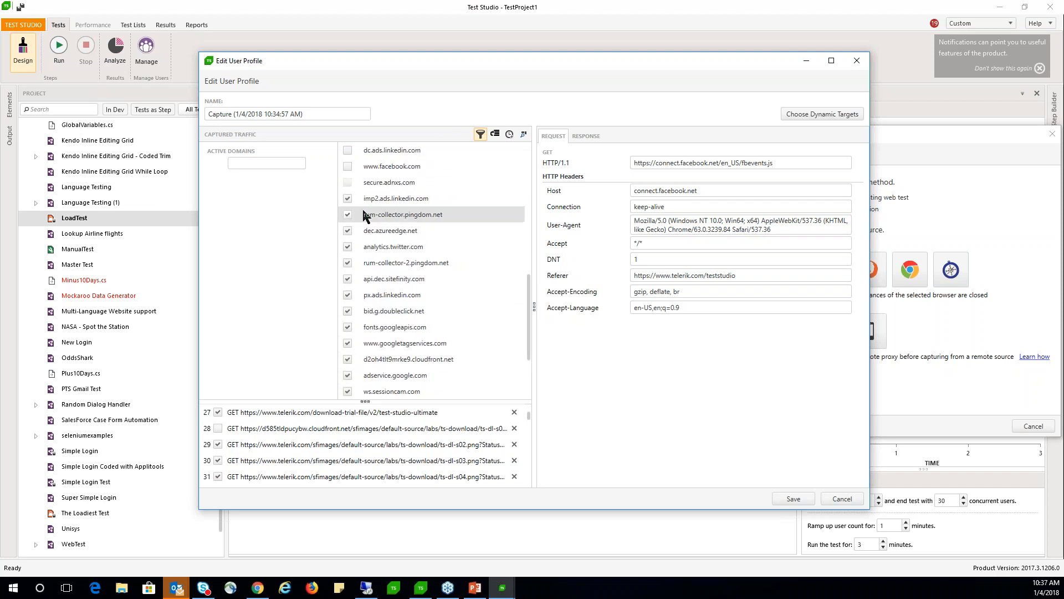
left_click(348, 199)
left_click(348, 215)
left_click(347, 230)
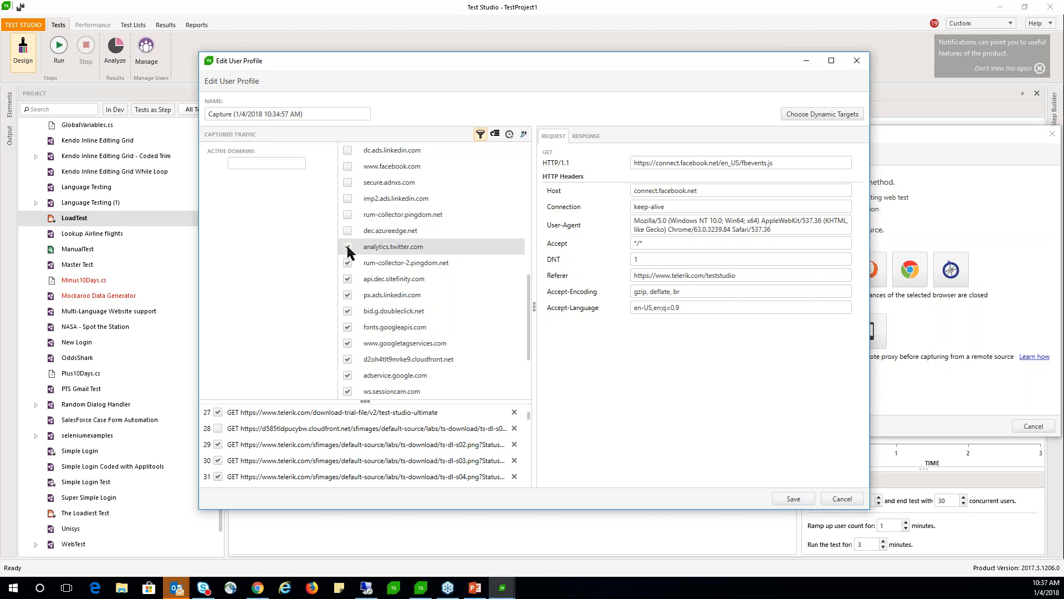
left_click(347, 246)
left_click(348, 263)
left_click(348, 278)
left_click(347, 294)
left_click(347, 311)
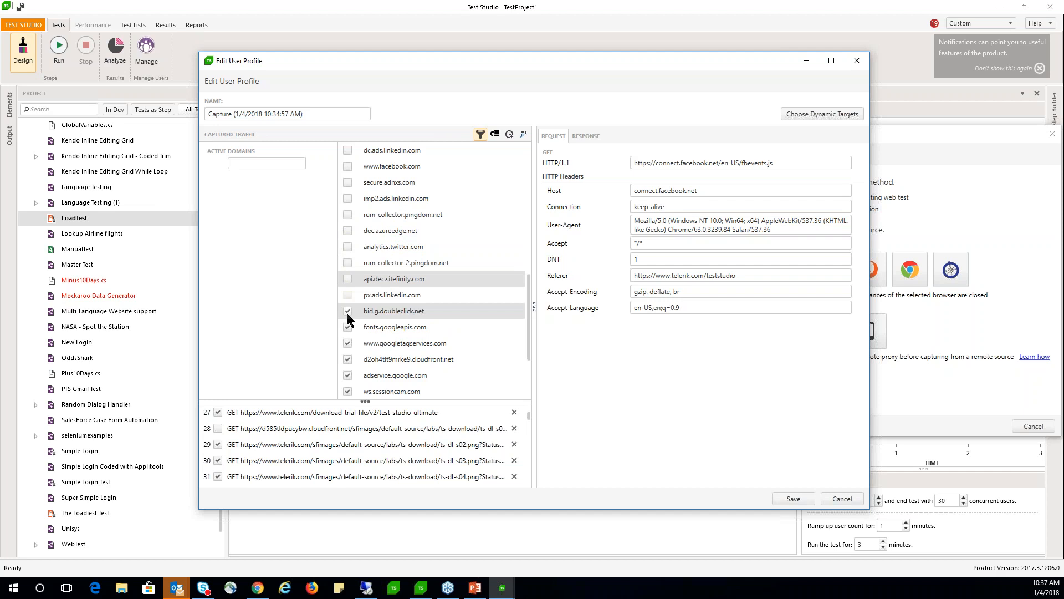
left_click(348, 327)
left_click(347, 343)
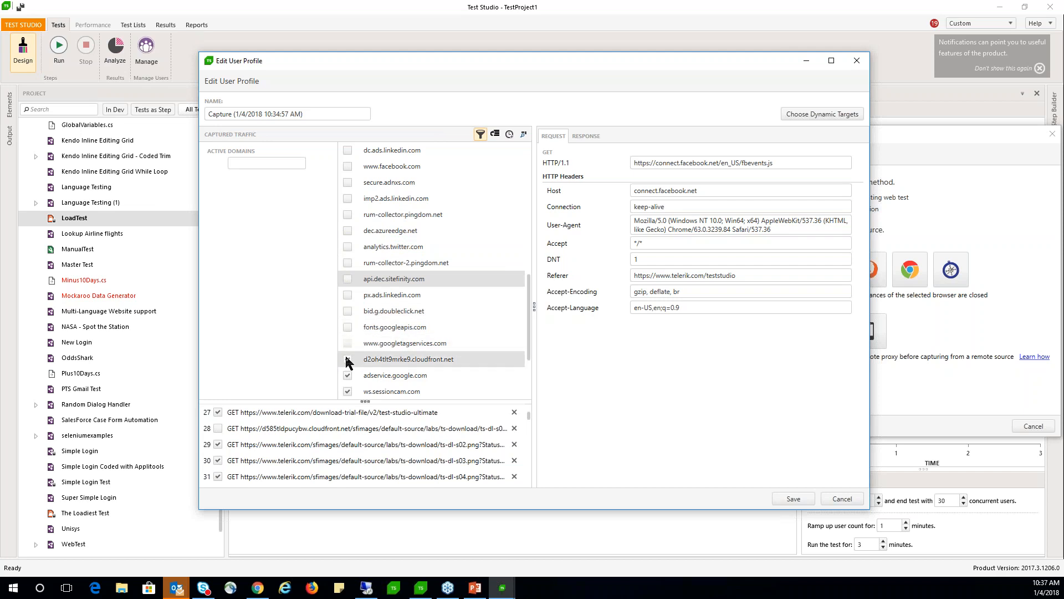
left_click(348, 359)
left_click(347, 375)
left_click(347, 391)
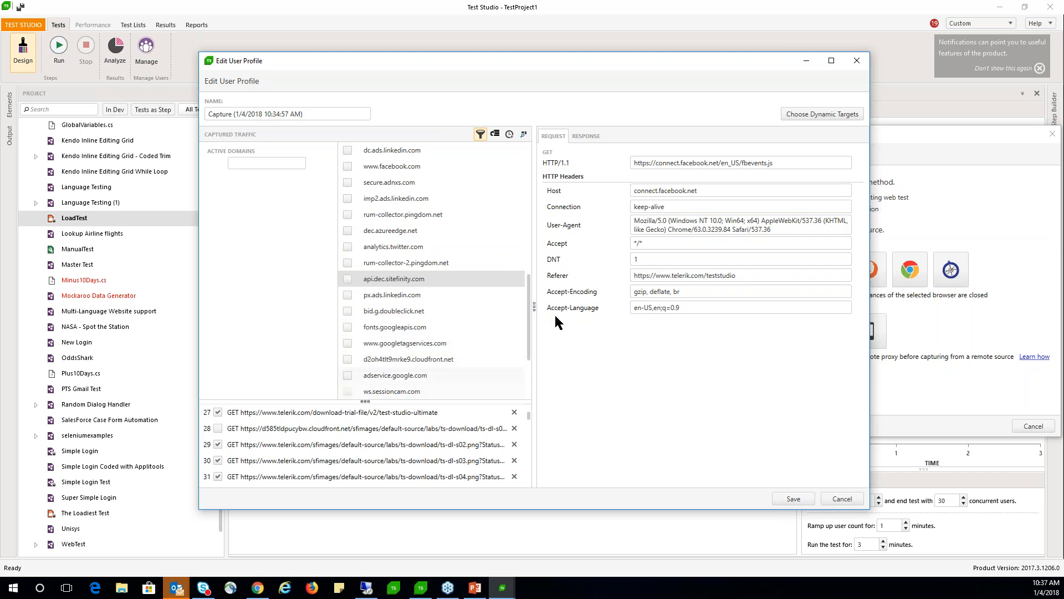
left_click_drag(528, 307, 521, 363)
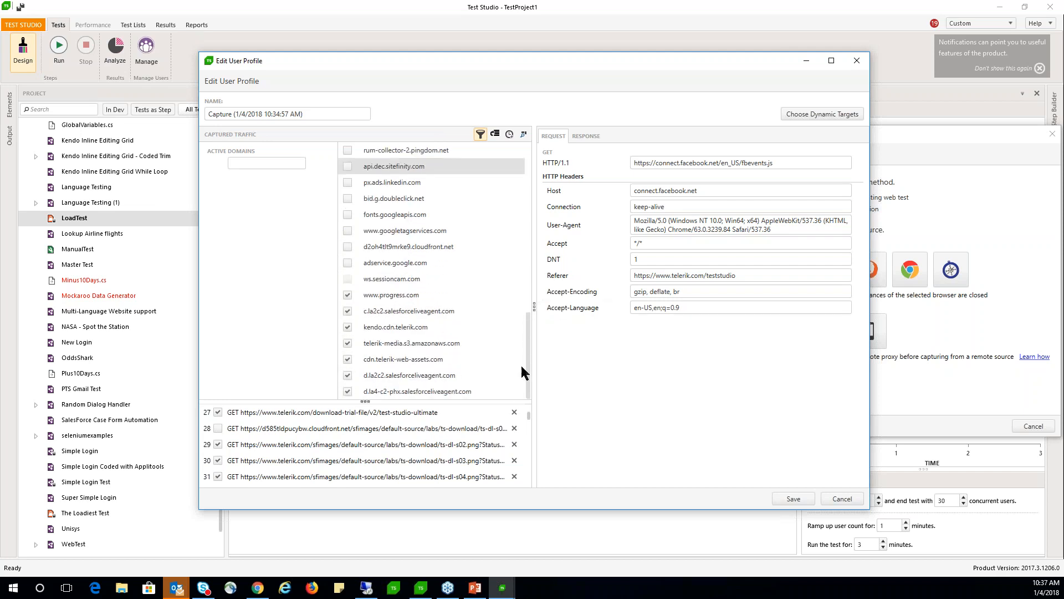
left_click(350, 309)
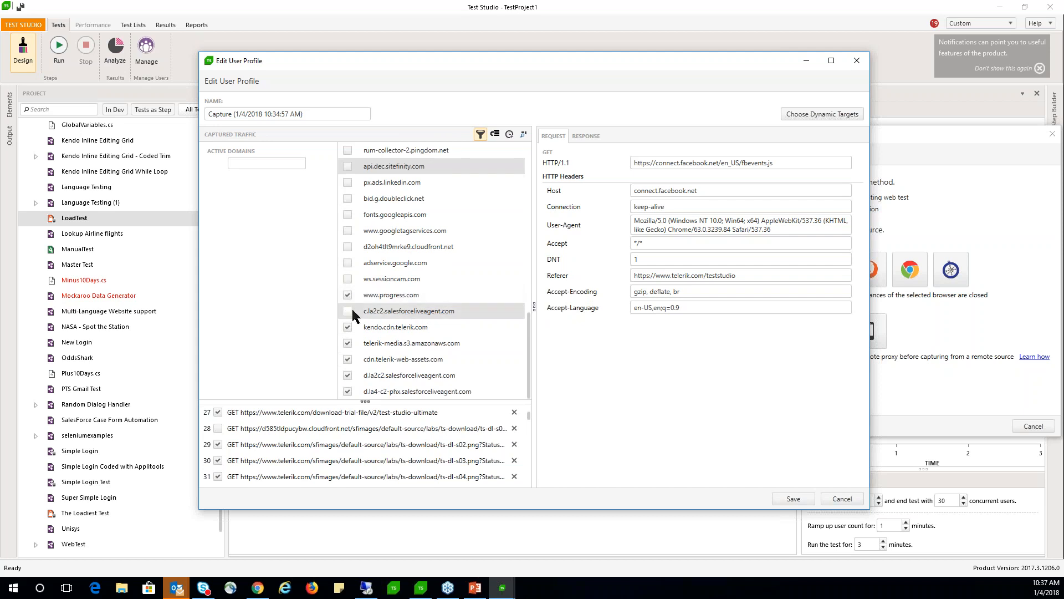
left_click(348, 342)
left_click(347, 342)
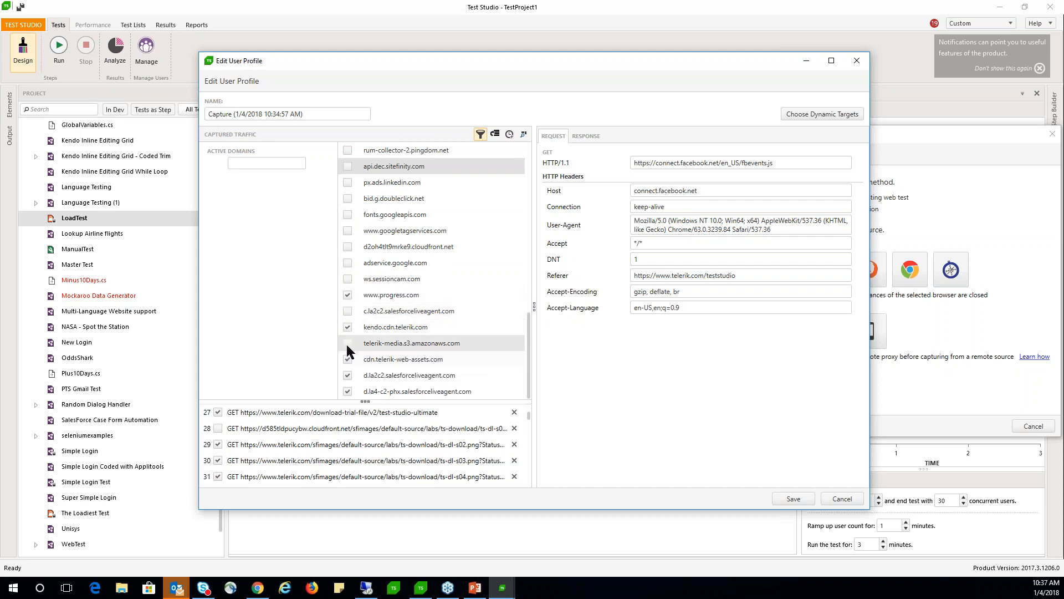
left_click(347, 375)
left_click(347, 391)
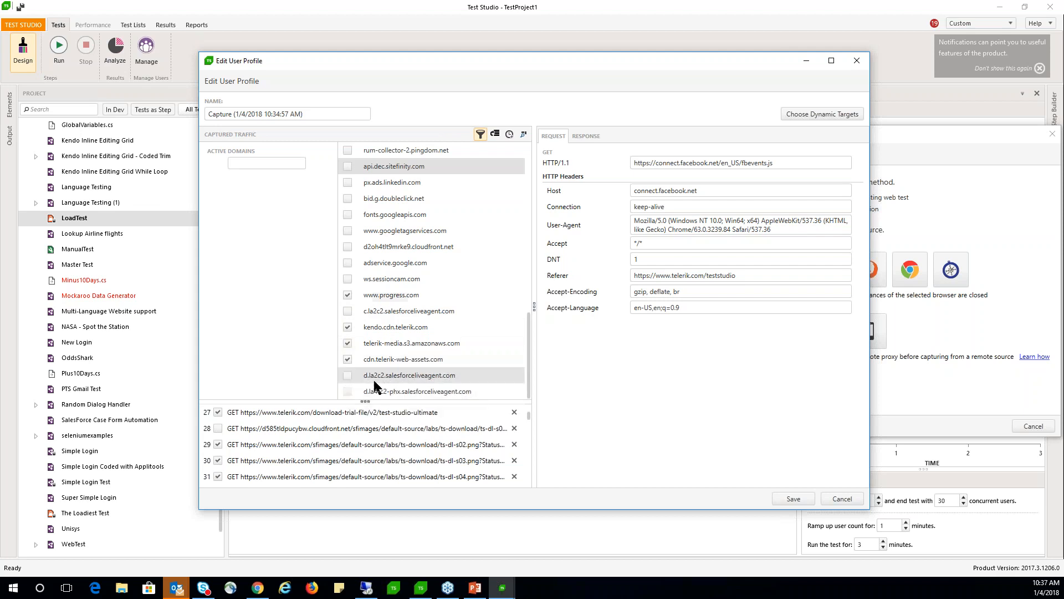
Enlarge the captured request list, inspect the clients1.google.com POST request in step 38 and review the dynamic targets again
left_click_drag(366, 400, 385, 181)
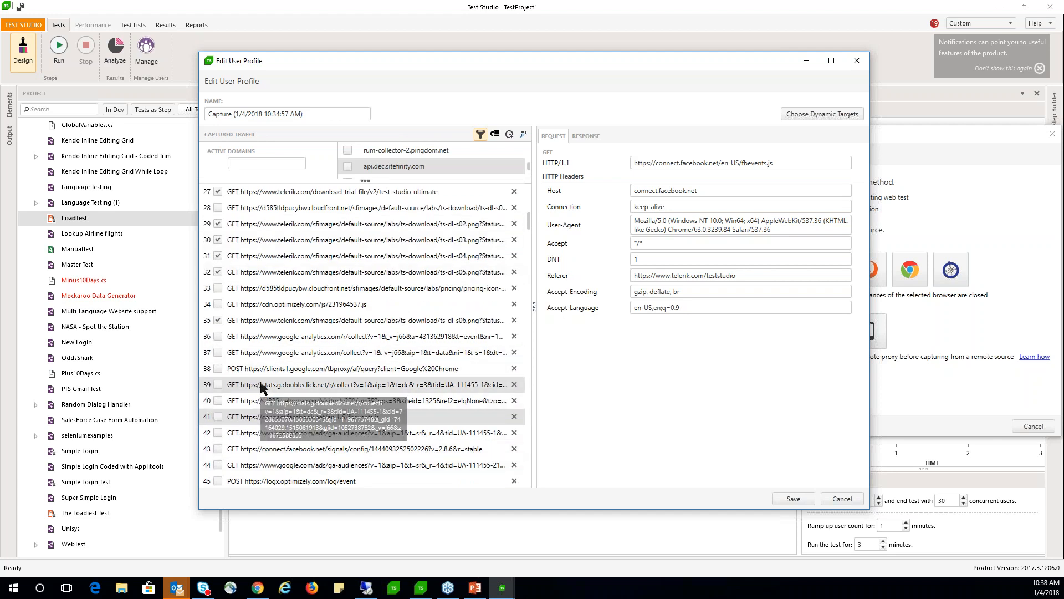
left_click(291, 371)
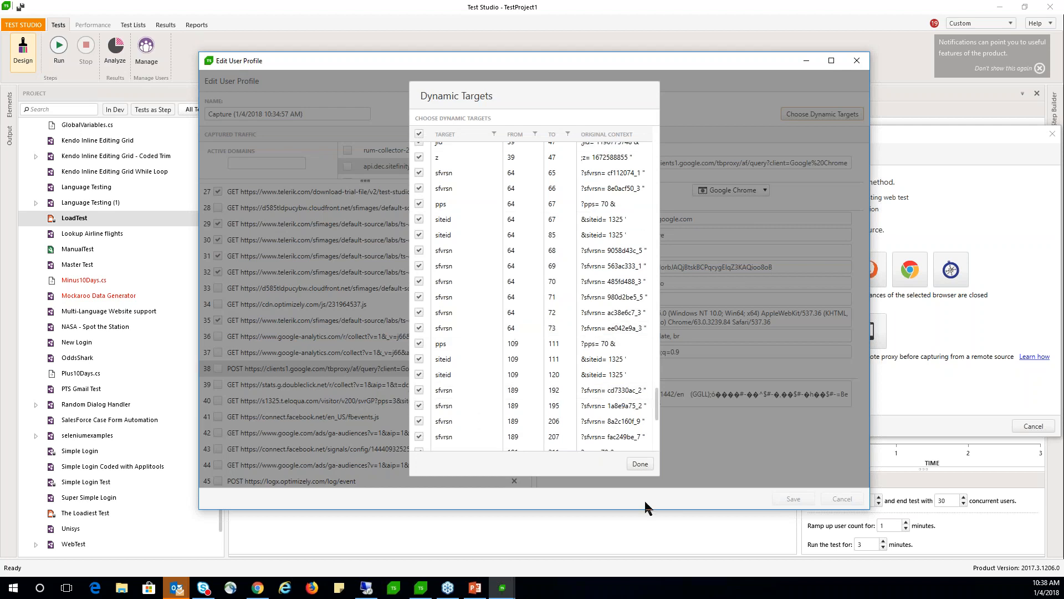
left_click(640, 463)
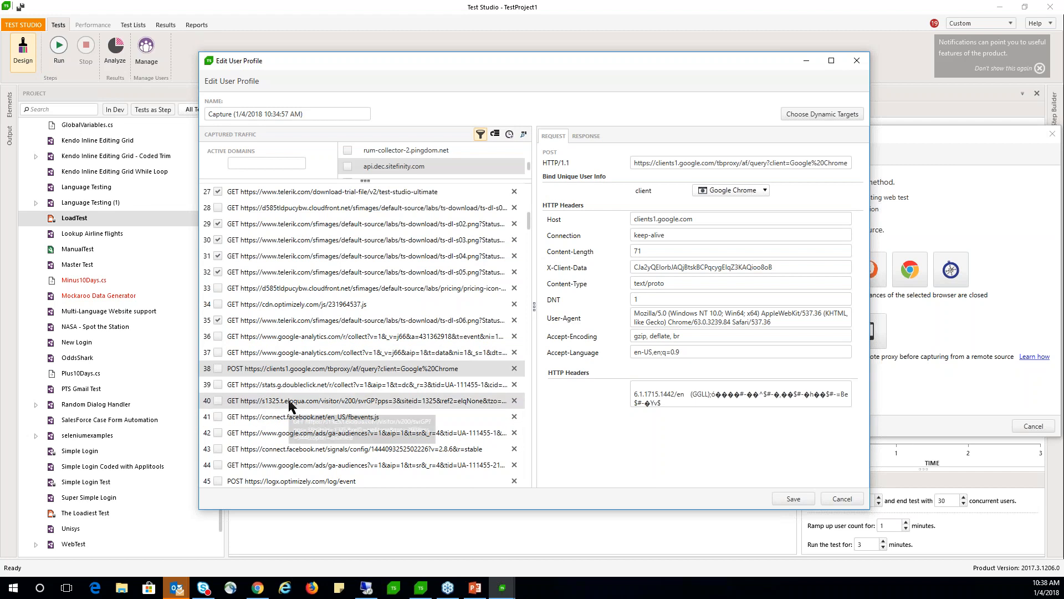
Delete the six consecutive third-party requests in steps 38 to 43 and save the user profile
left_click(514, 367)
left_click(514, 368)
left_click(514, 368)
left_click(515, 368)
left_click(515, 368)
left_click(514, 368)
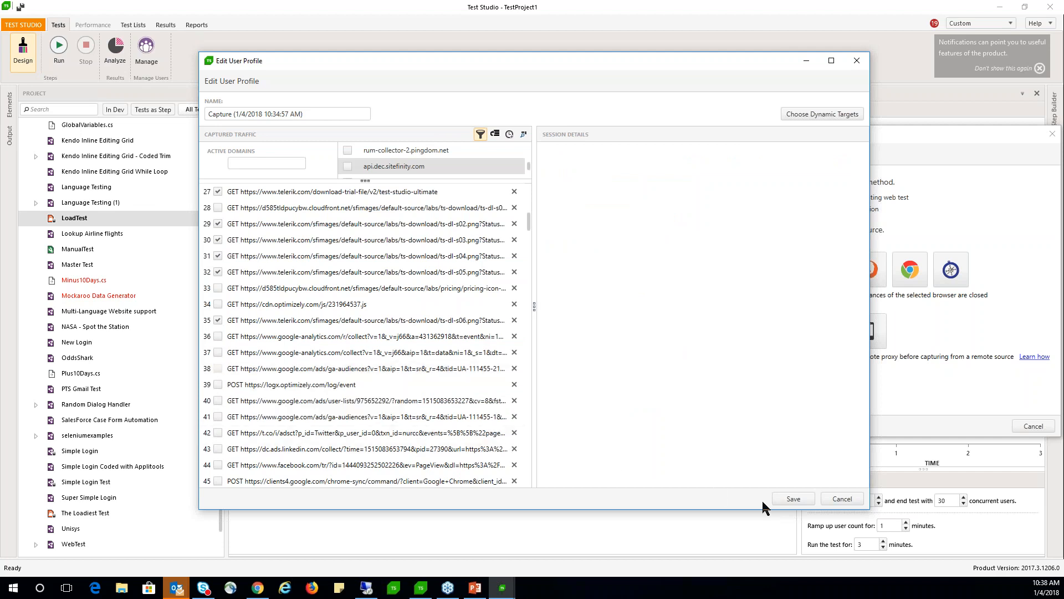
left_click(784, 498)
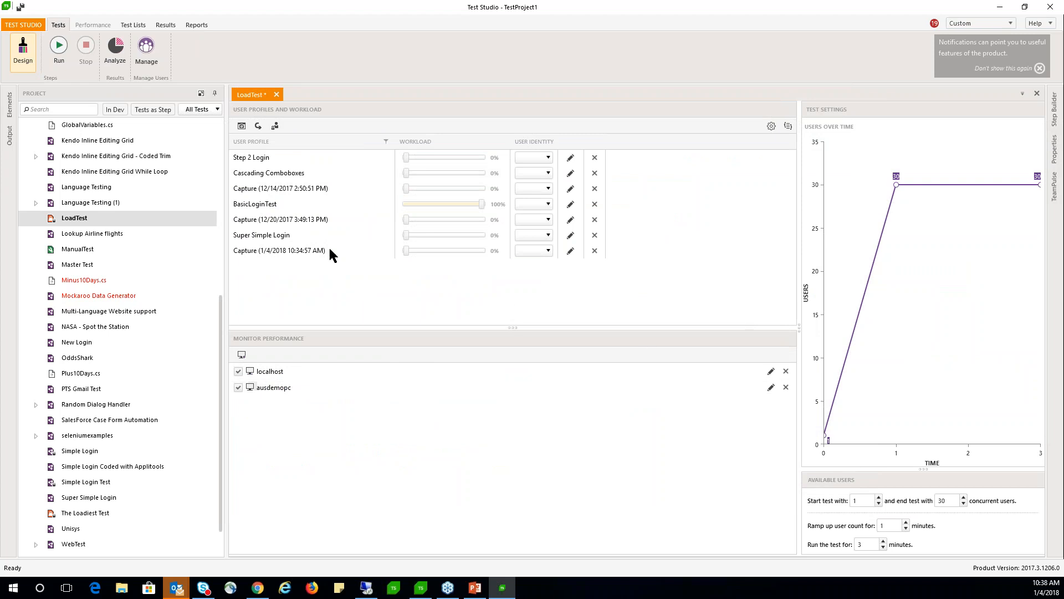
Read the Mobile Device Traffic documentation linked from the traffic capture options, and return to the load test without capturing
left_click(242, 126)
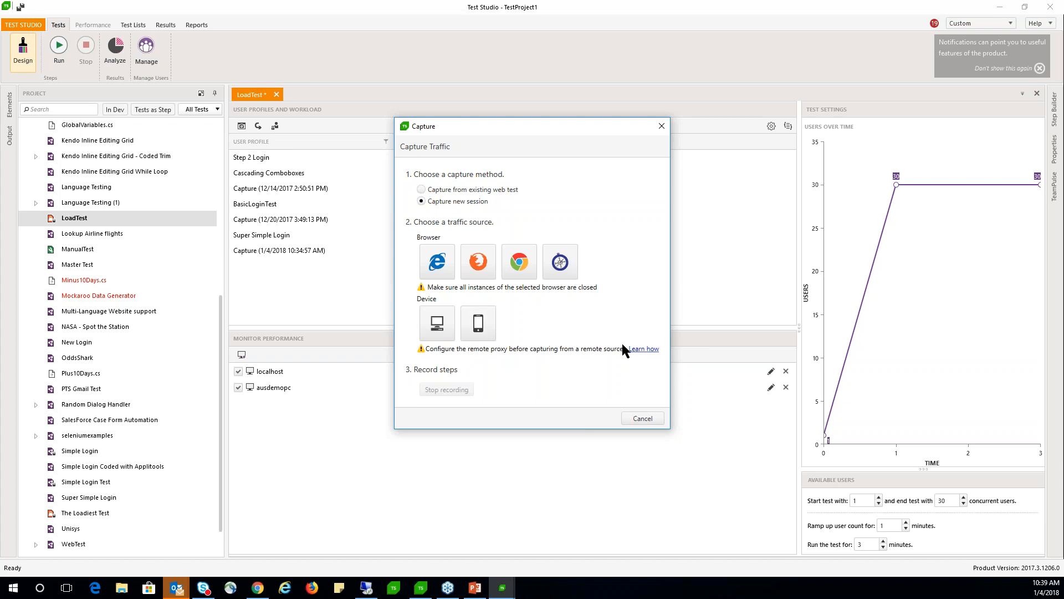
left_click(646, 349)
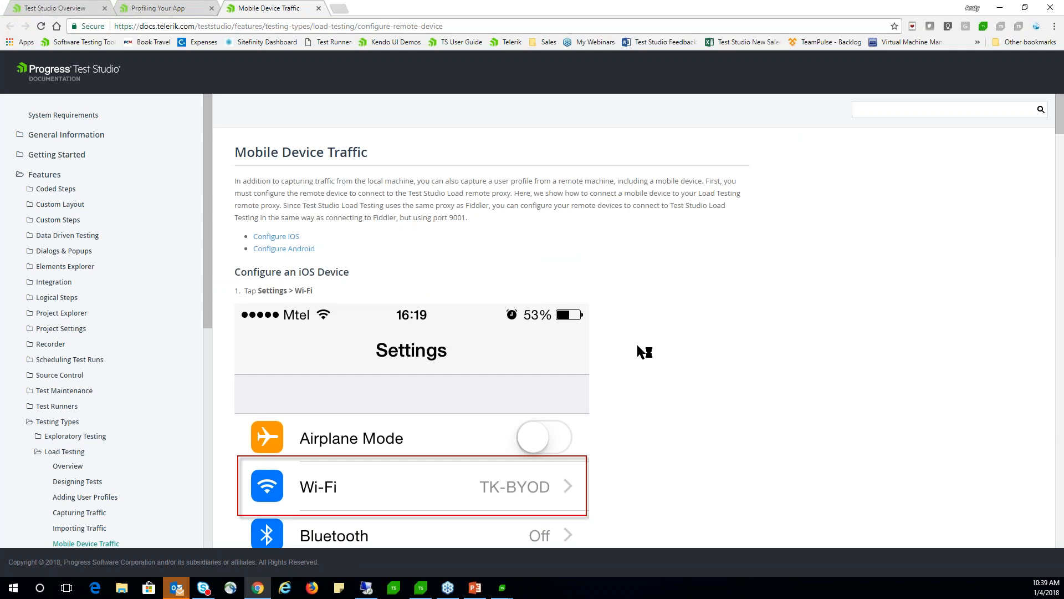
scroll(605, 268, "down", 10)
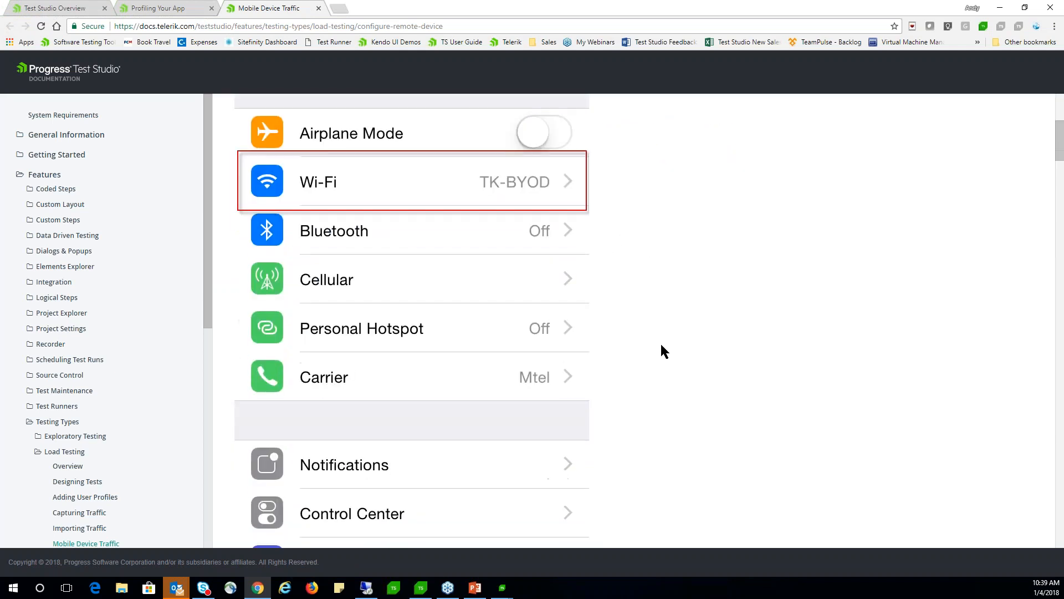
scroll(667, 355, "down", 10)
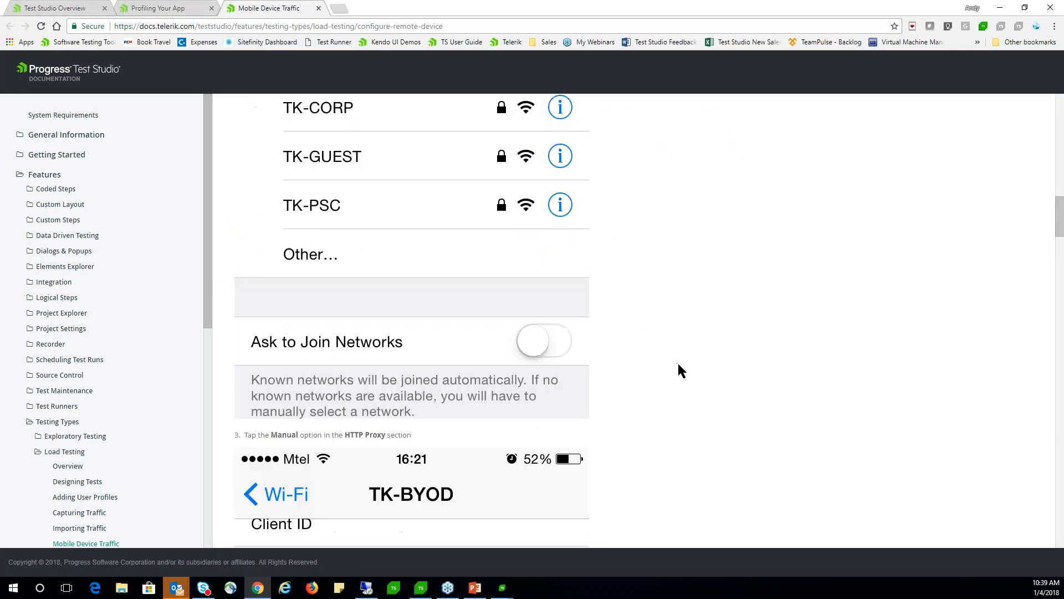
left_click(999, 8)
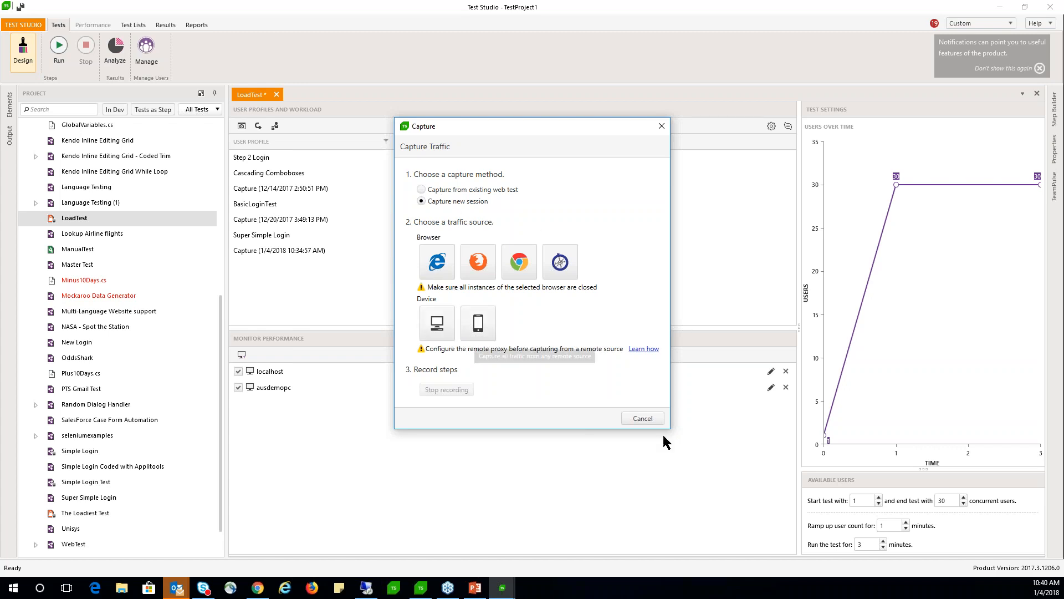
left_click(656, 419)
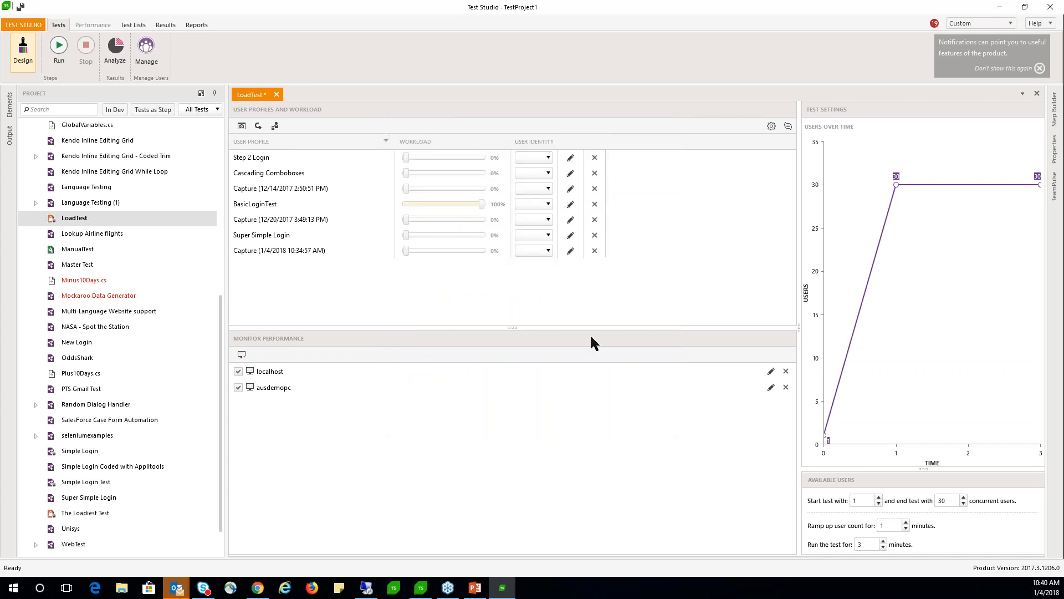
Look at the options for importing existing user profiles or Fiddler files, and close them without importing
left_click(258, 126)
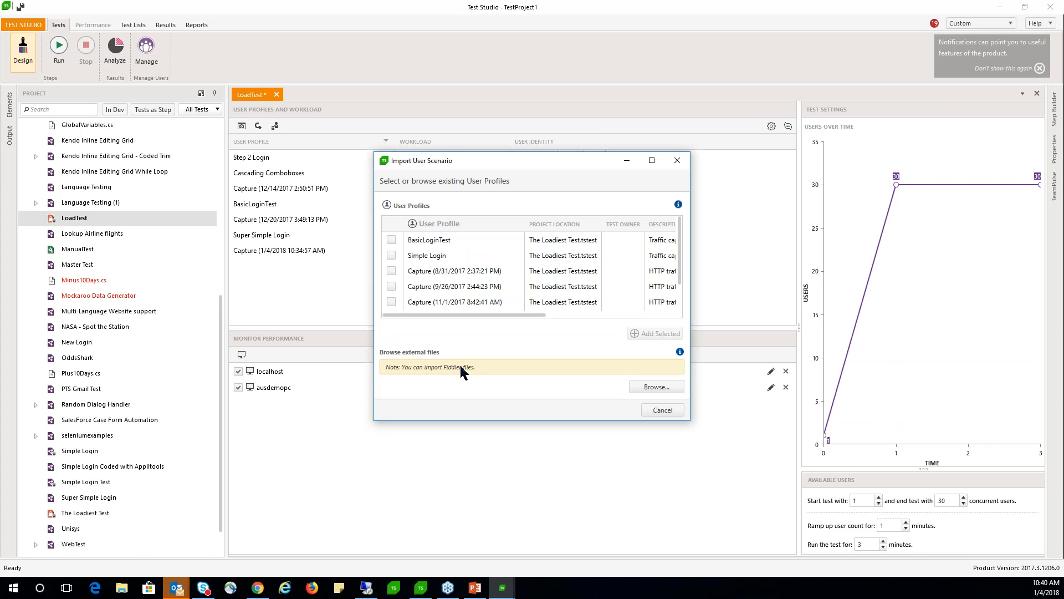
left_click(665, 409)
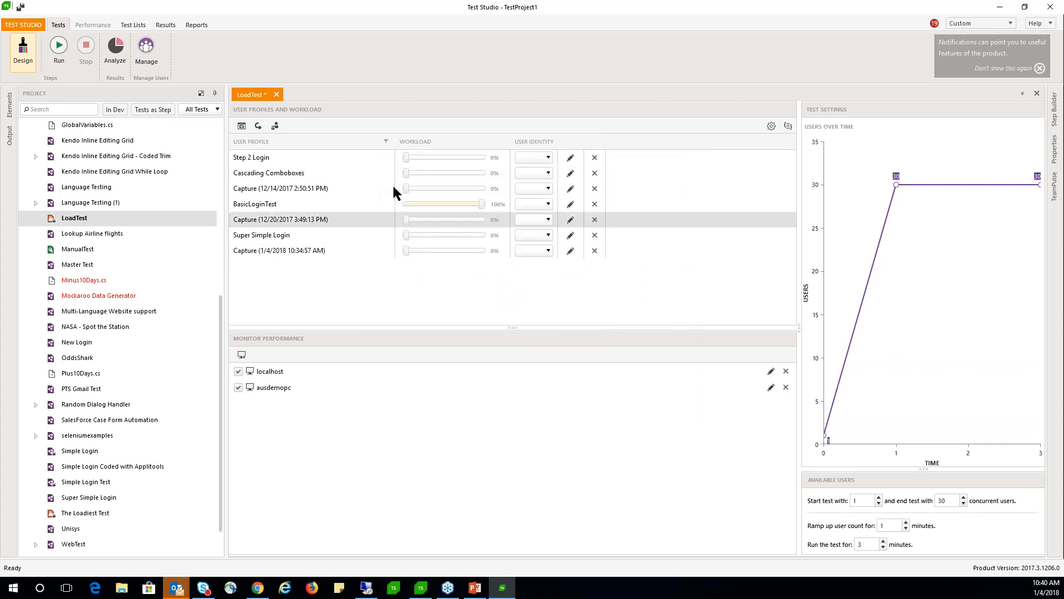
Distribute the workload as 34% Step 2 Login, 17% Cascading Comboboxes, 32% for the 12/14/2017 capture and 17% BasicLoginTest
left_click_drag(481, 203, 445, 173)
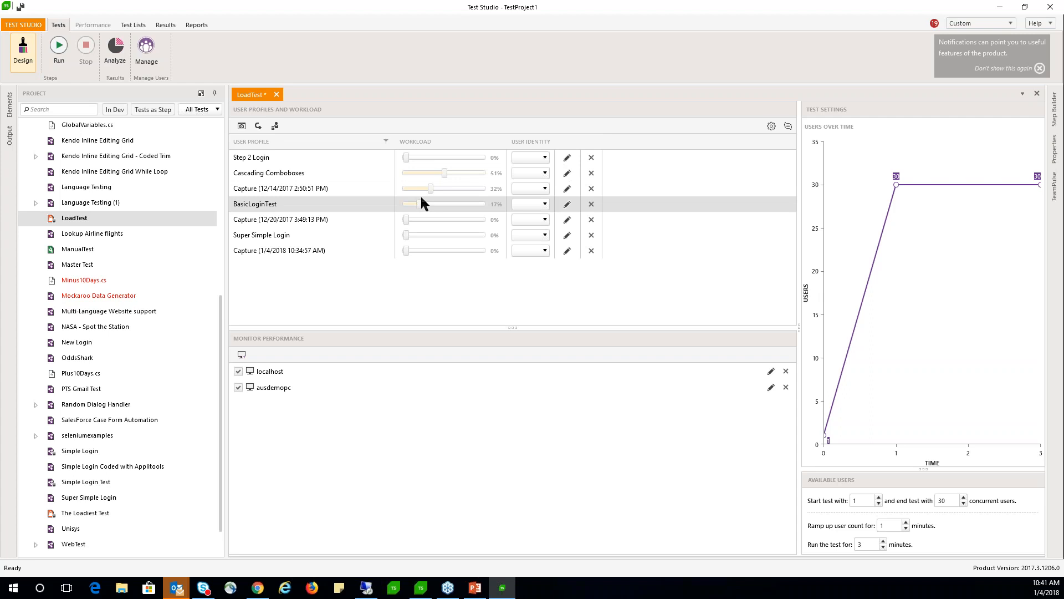
mouse_move(445, 170)
left_mouse_down()
mouse_move(418, 156)
mouse_move(457, 171)
mouse_move(431, 178)
left_mouse_up()
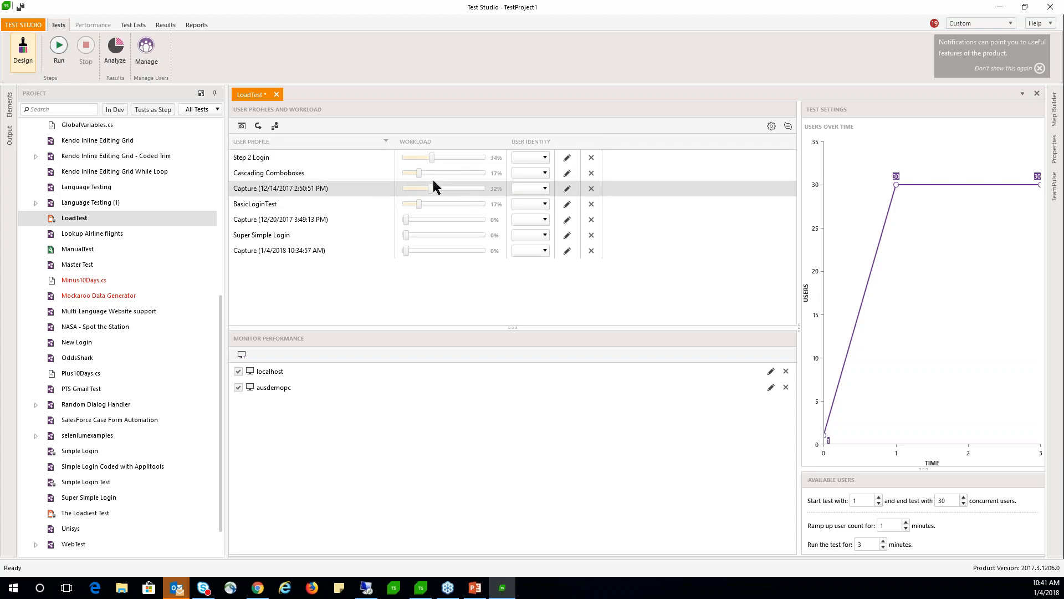
Set the workload to 7% for Cascading Comboboxes and 44% for Step 2 Login
left_click_drag(420, 170, 413, 175)
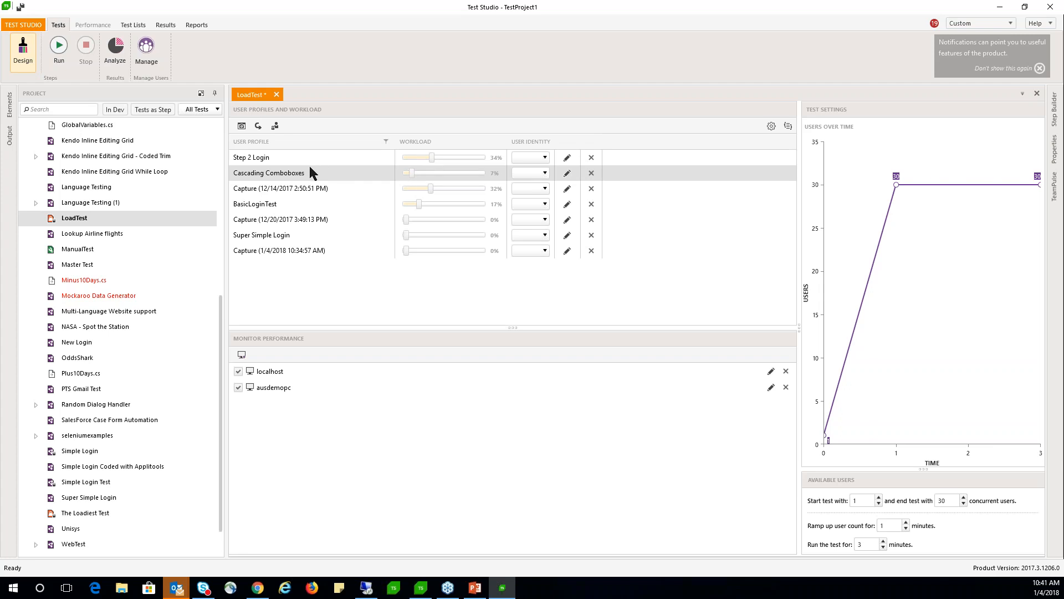
left_click(430, 158)
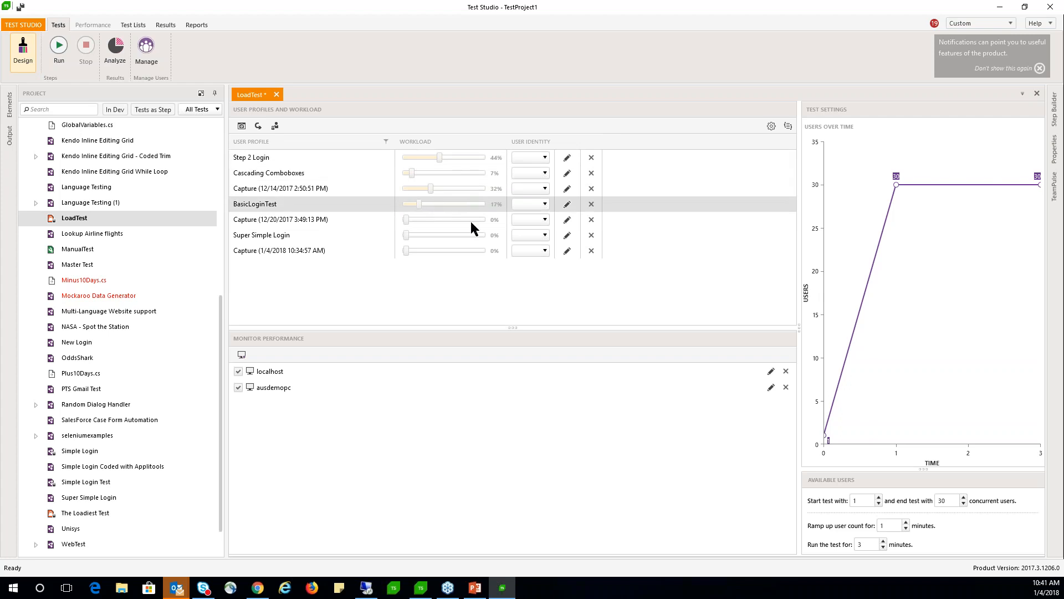
Enlarge the test settings and available users areas, and set the load test to end with 60 concurrent users
left_click_drag(927, 470, 924, 329)
left_click_drag(799, 327, 649, 321)
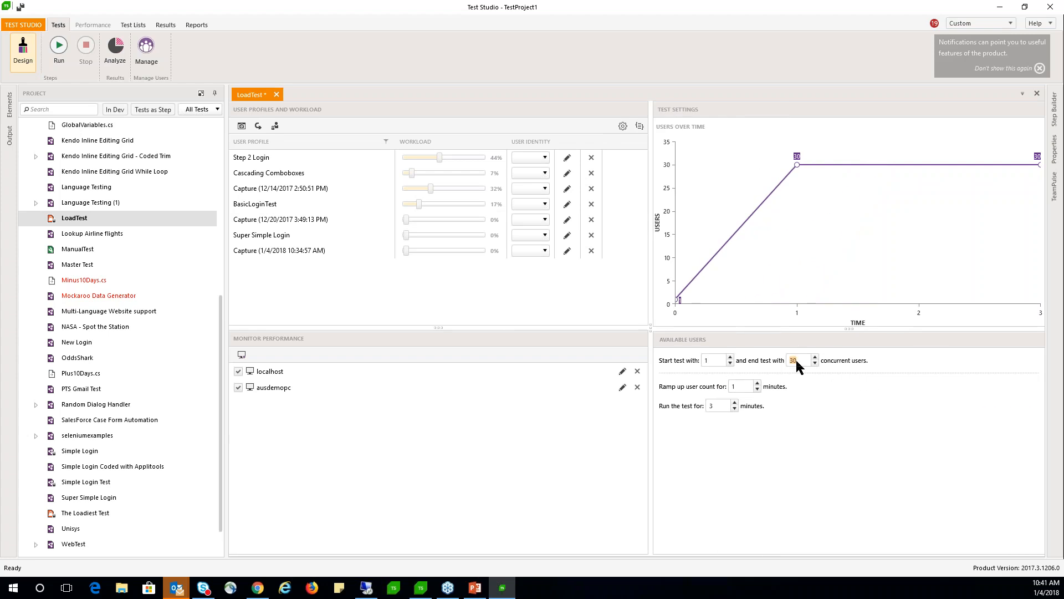
type("602")
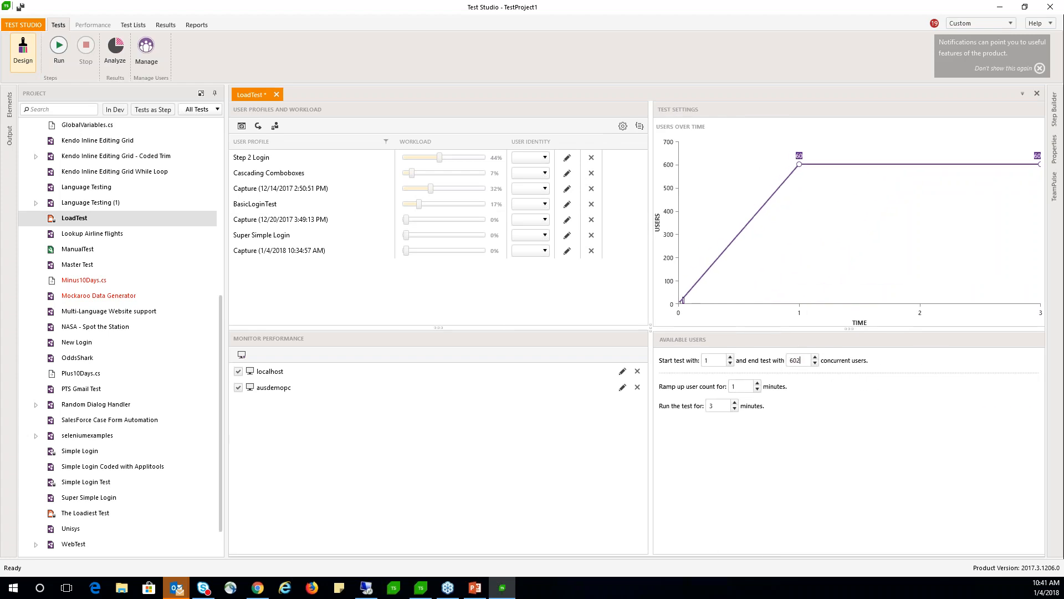
key("BackSpace")
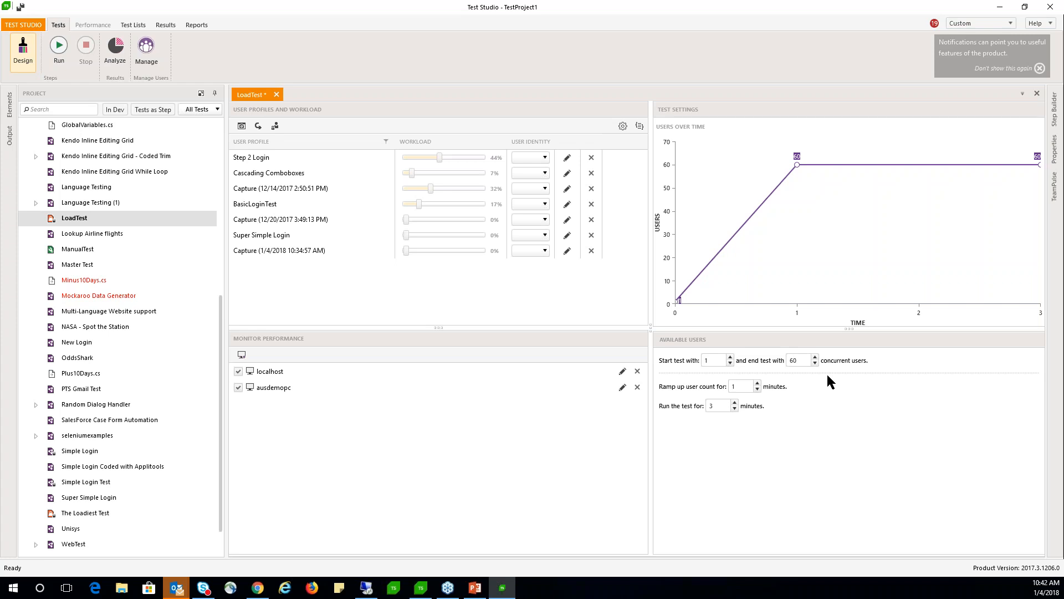
Review the balance of users per scheduling service and the Test Studio Web architecture diagram in PowerPoint, then leave user management without saving
double_click(796, 360)
left_click(146, 53)
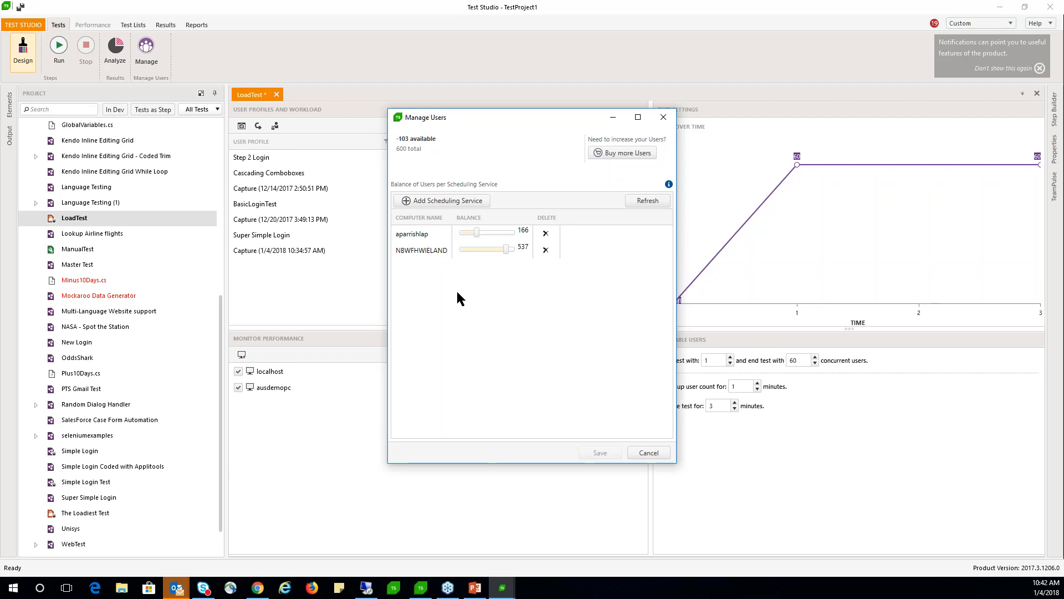
left_click(474, 588)
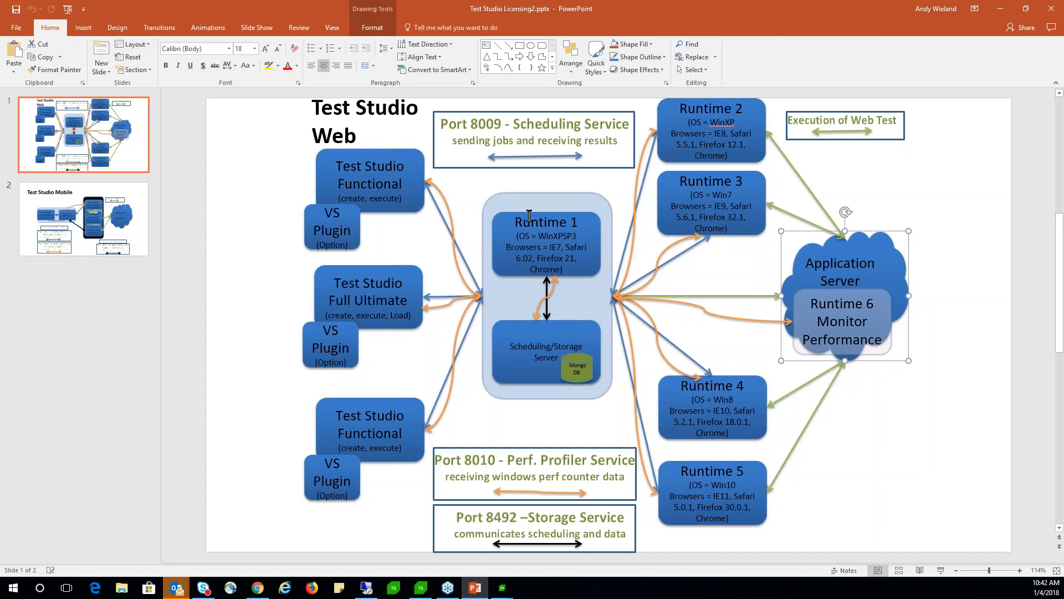
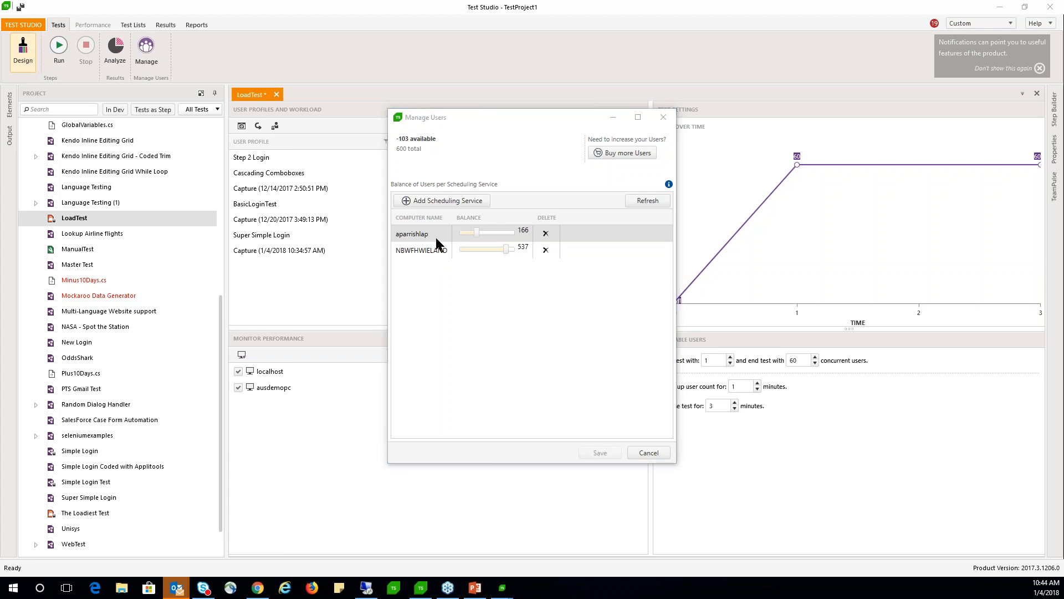
key("alt+Tab")
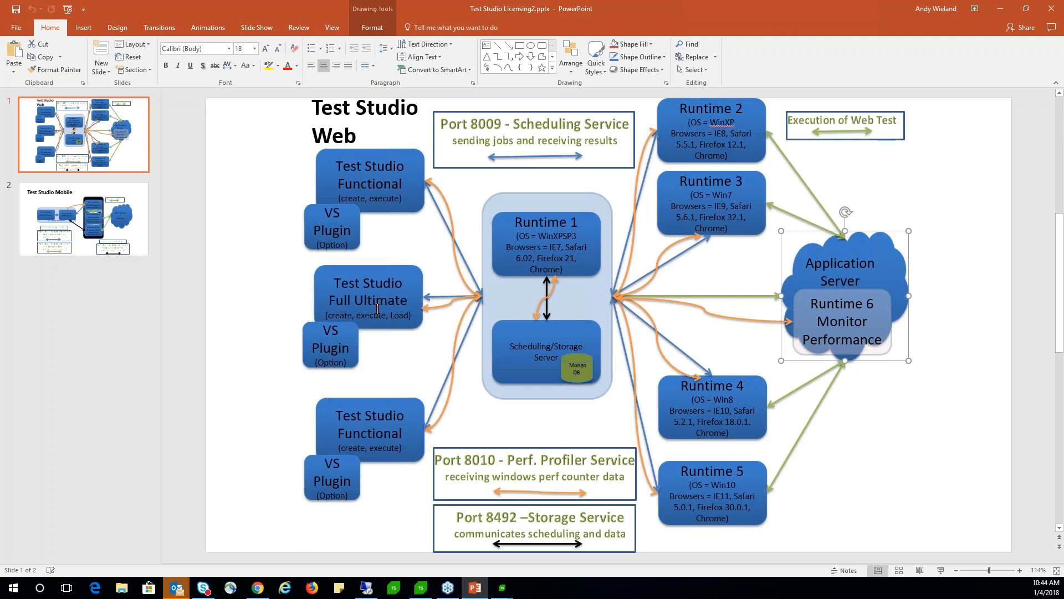
key("alt+Tab")
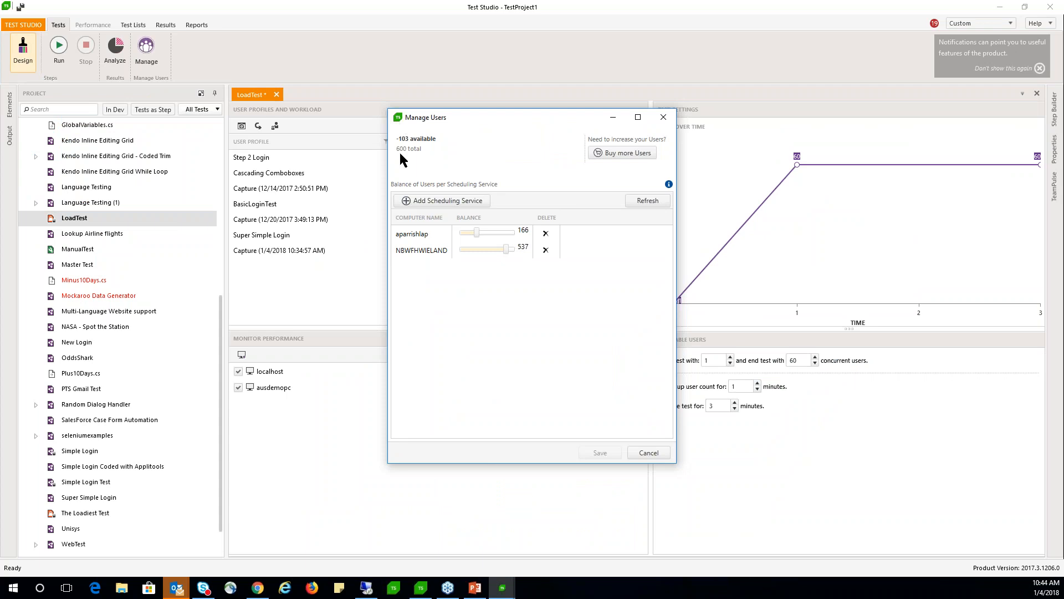
left_click(648, 453)
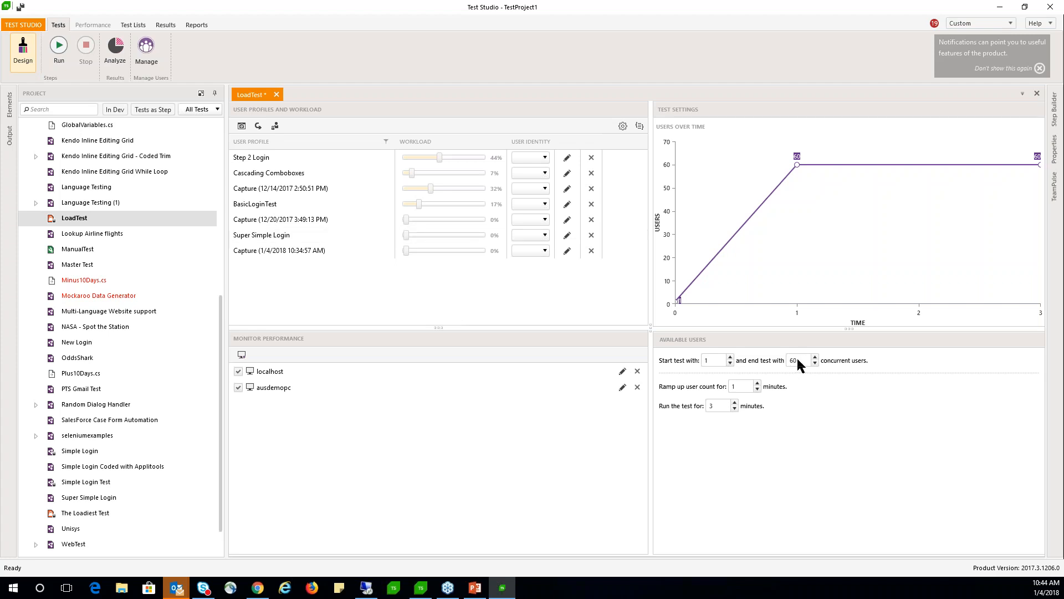
Try starting the load test with 59 concurrent users, and set the starting number back to 1
double_click(708, 360)
type("59")
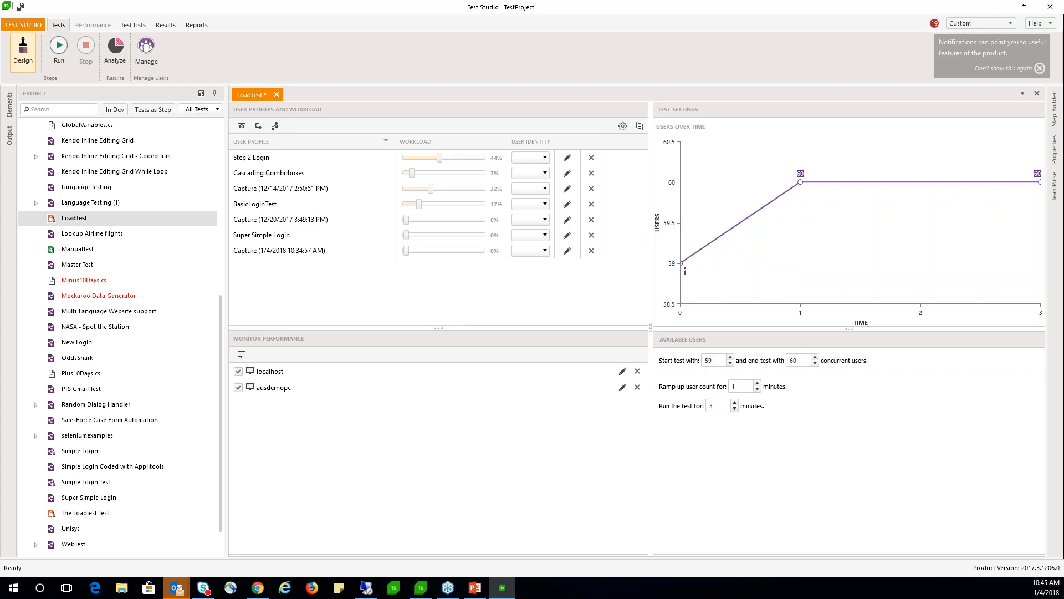
key("BackSpace")
type("1")
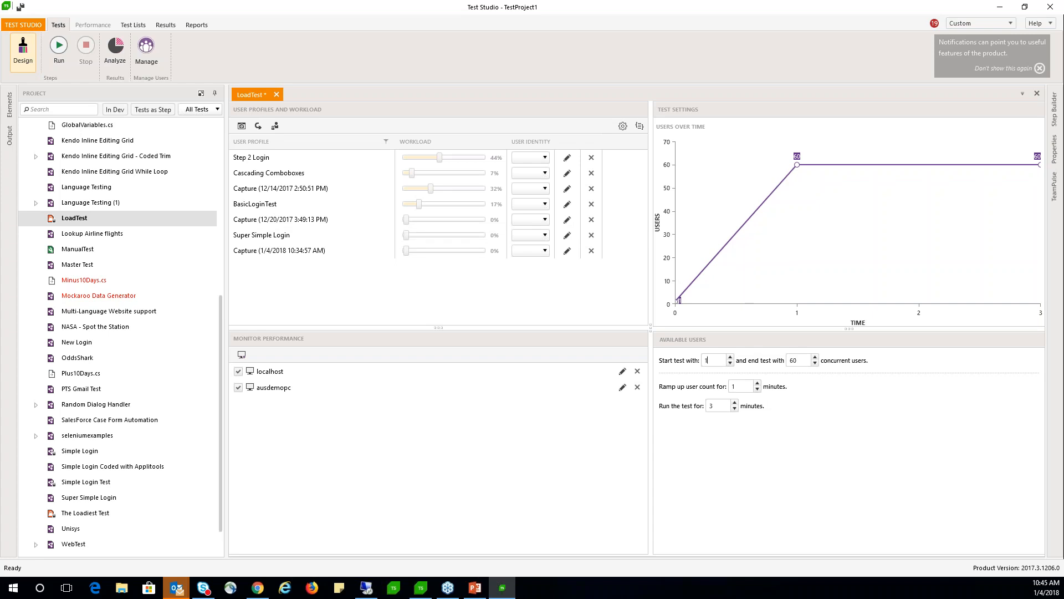
Try user ramp-up times of 0 and 3 minutes, and set the ramp-up back to 1 minute
left_click(734, 386)
left_click(757, 389)
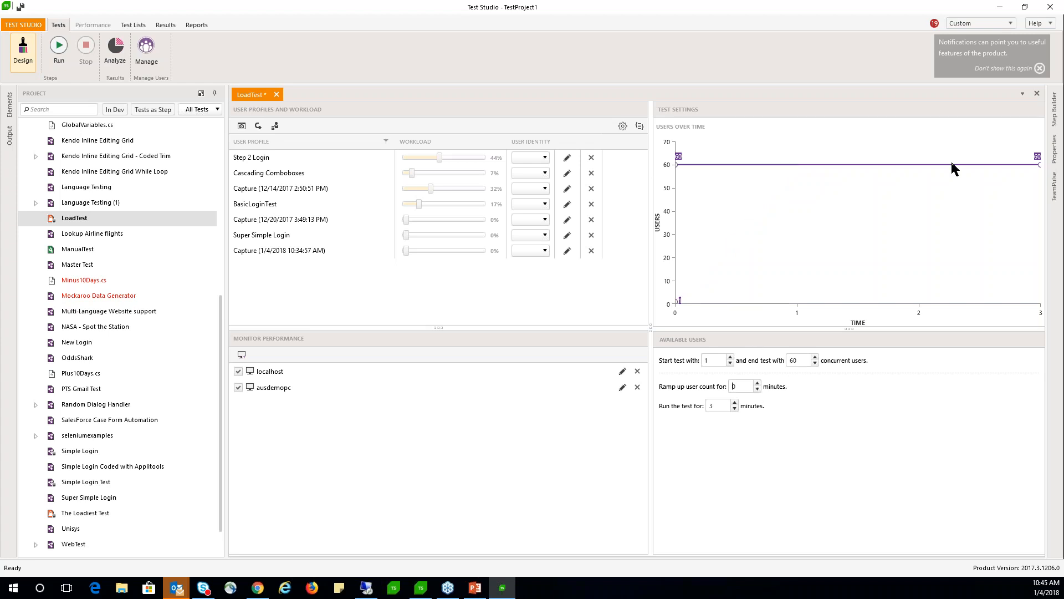
left_click(757, 383)
left_click(758, 383)
left_click(758, 383)
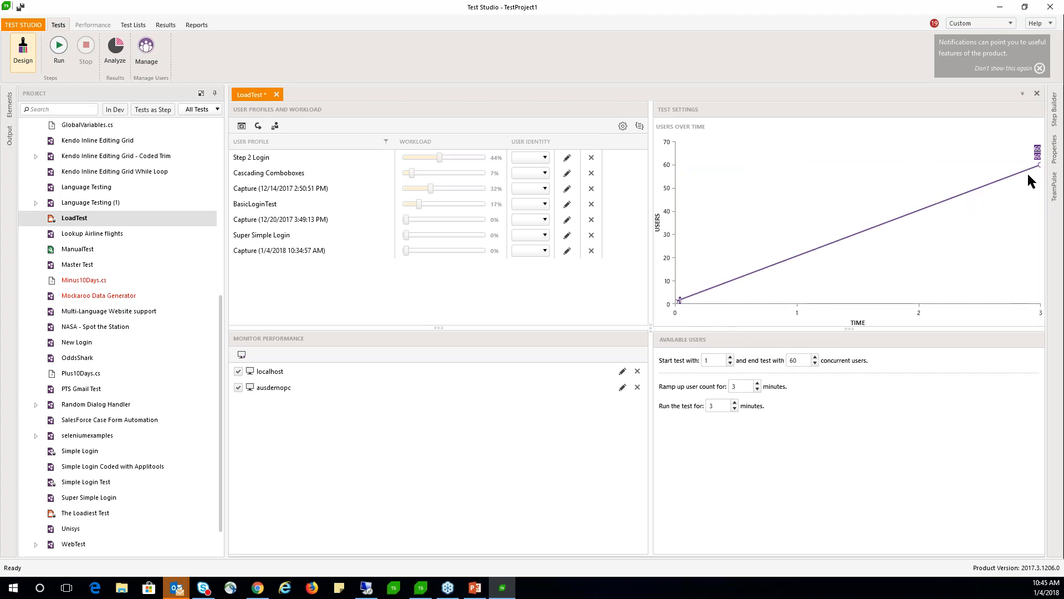
left_click(756, 388)
left_click(757, 388)
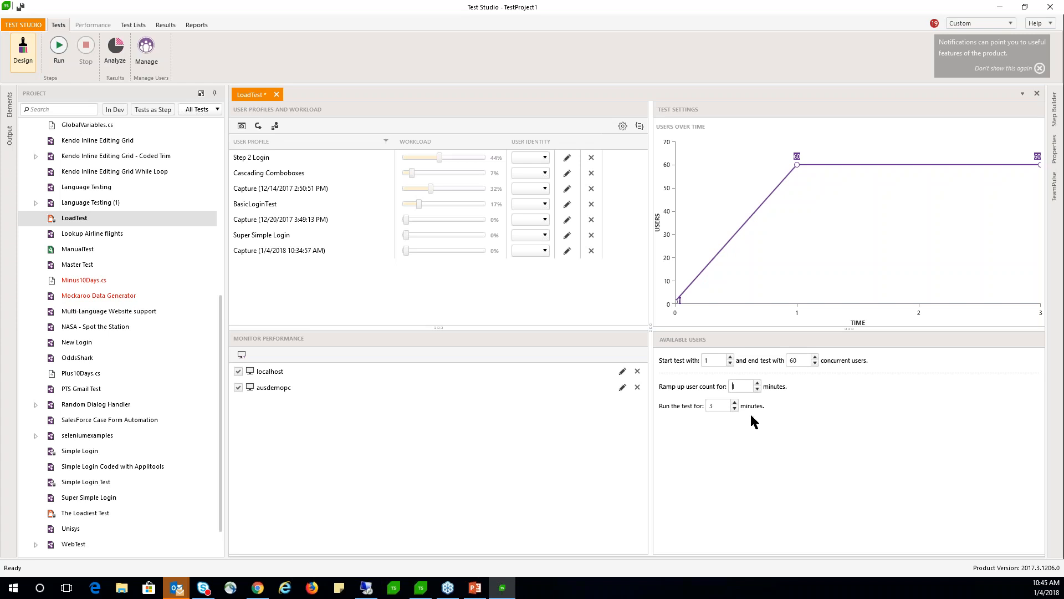
double_click(712, 406)
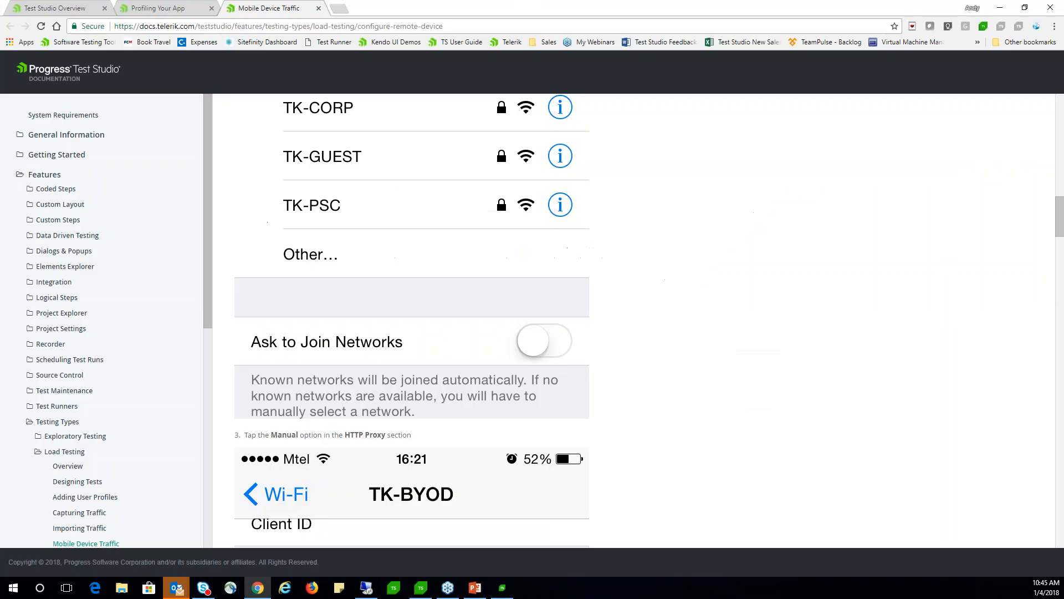
Switch to the Test Studio documentation in Chrome, open the Load Strategies knowledge base article and copy its address
left_click(176, 11)
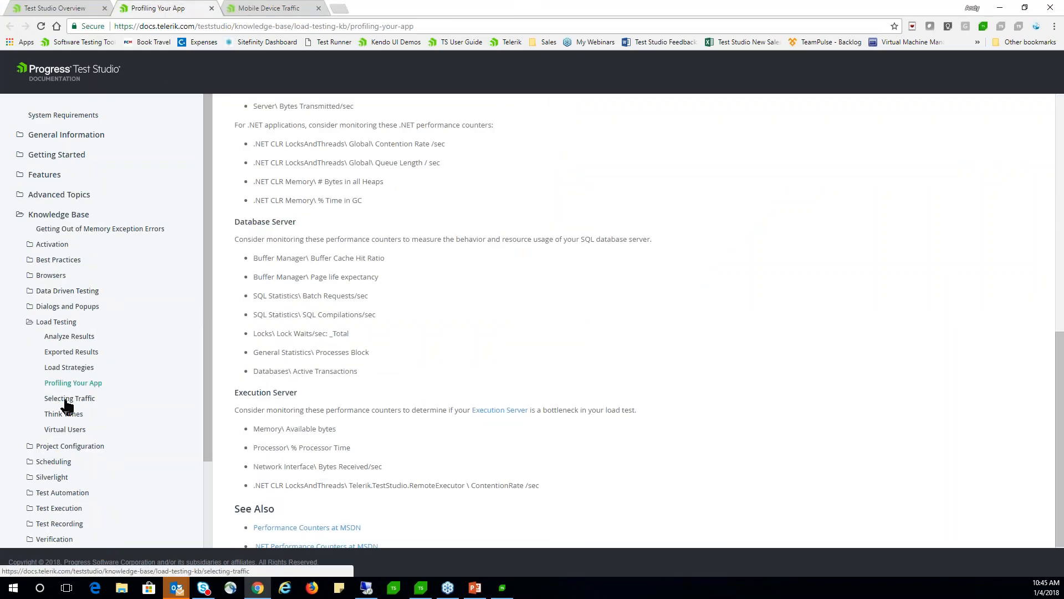
left_click(66, 368)
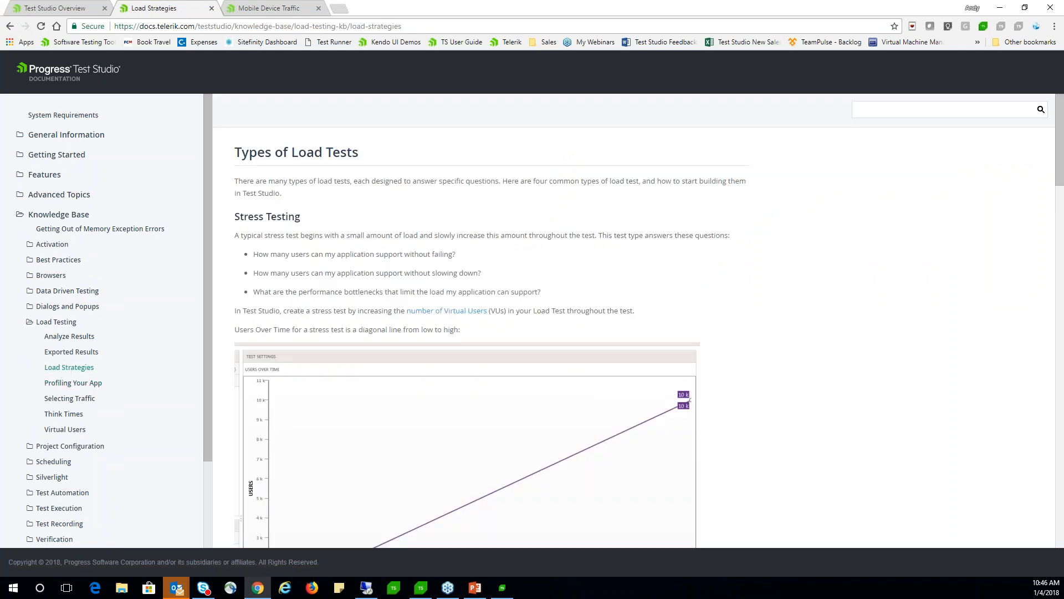
right_click(429, 26)
left_click(480, 67)
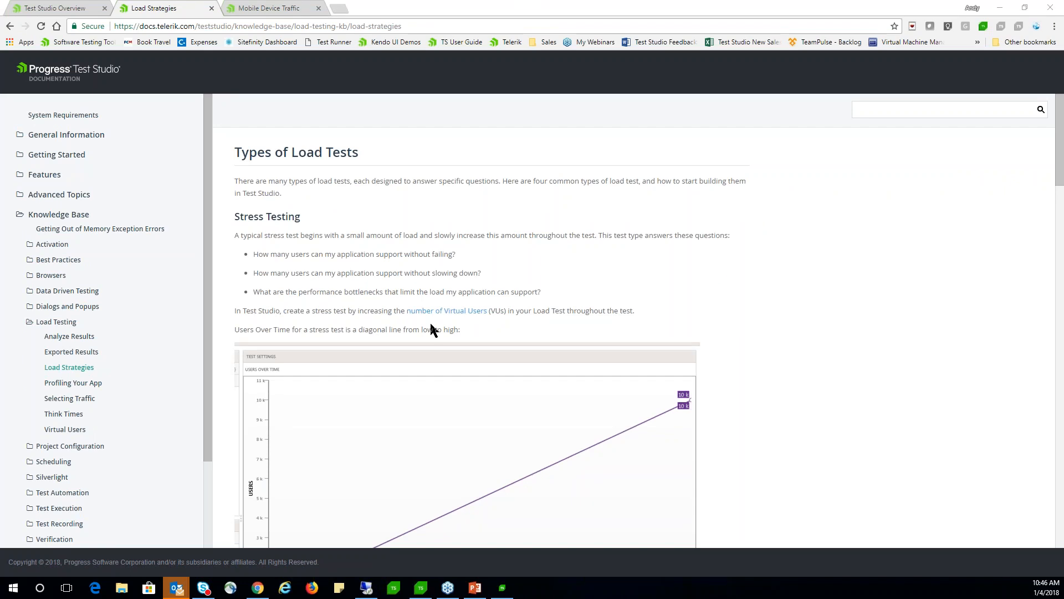
Read the article's sections on stress, baseline, soak, scalability and geographic diversity testing, and return to the load test in Test Studio
scroll(338, 234, "down", 1)
scroll(437, 318, "down", 1)
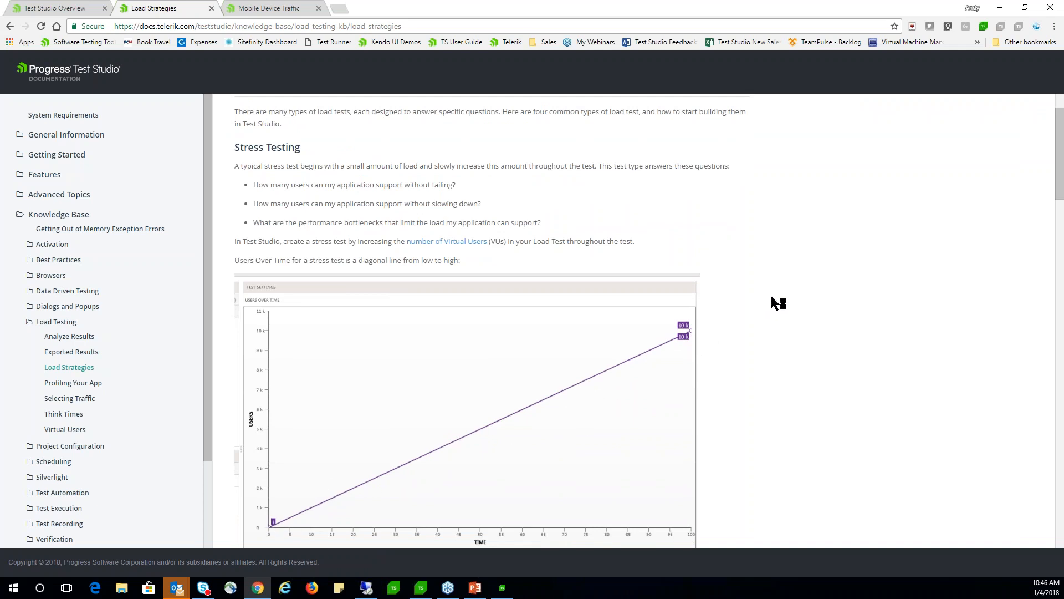
scroll(770, 297, "down", 2)
scroll(689, 220, "down", 5)
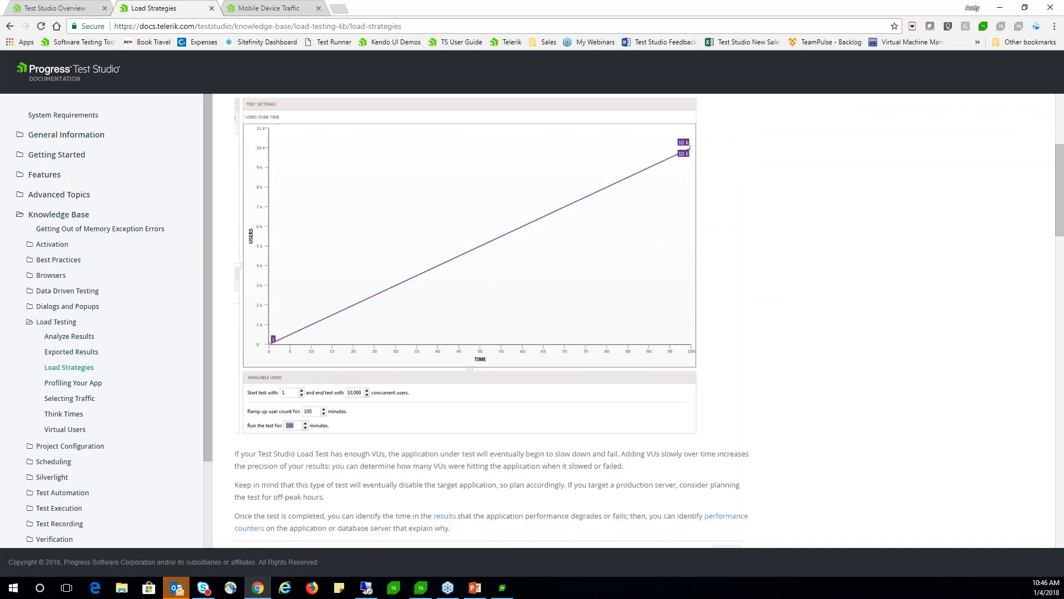
scroll(491, 320, "down", 7)
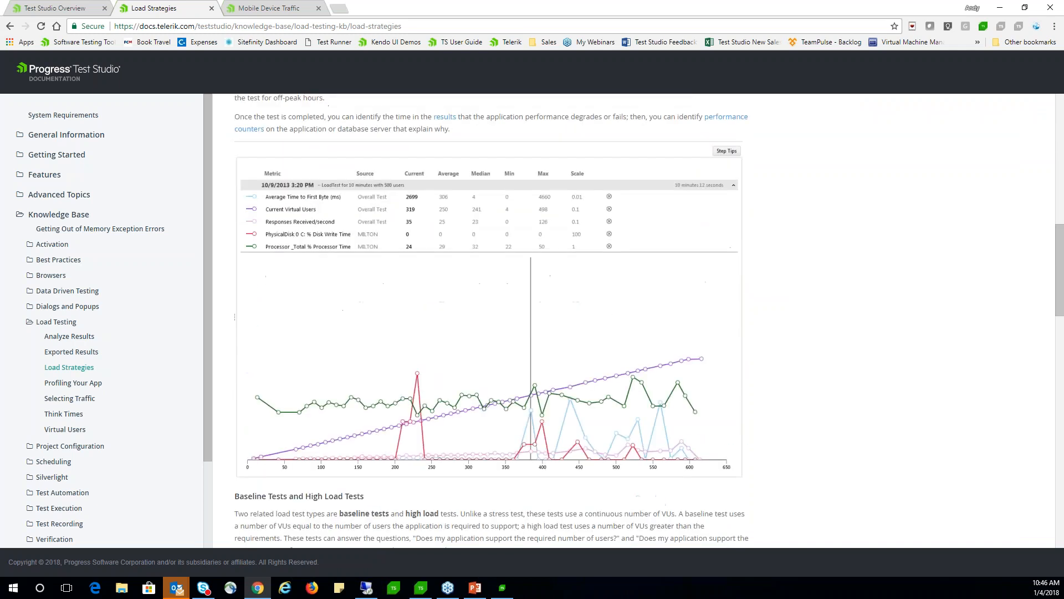
scroll(405, 208, "down", 2)
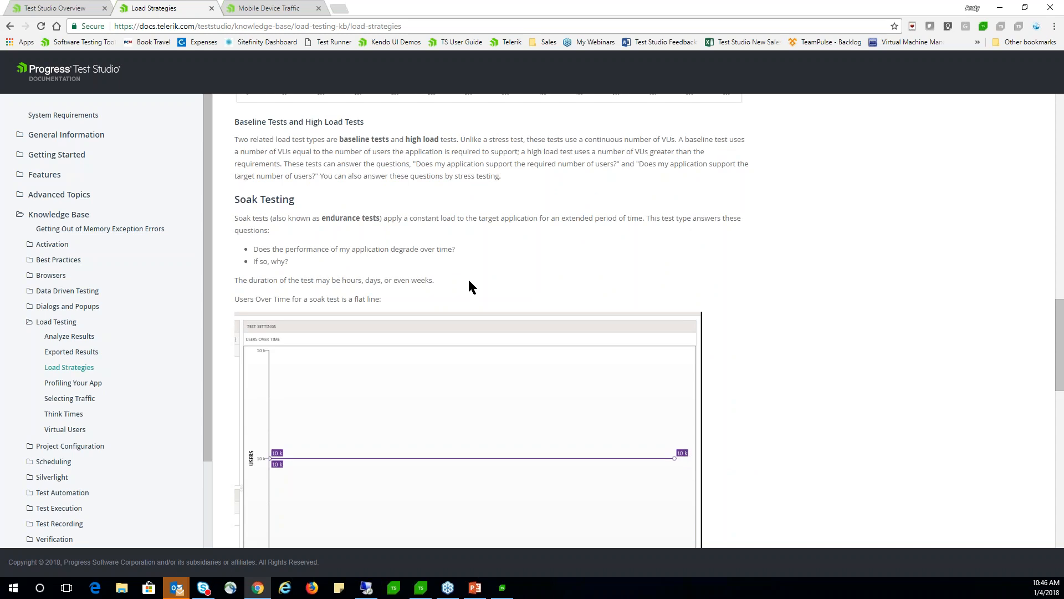
scroll(313, 345, "down", 2)
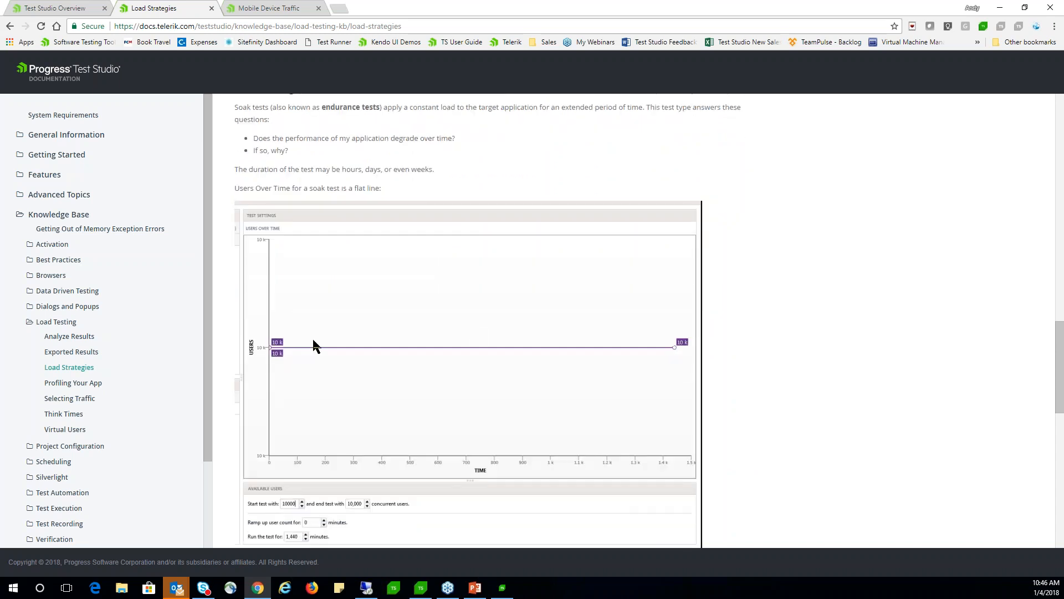
scroll(548, 347, "down", 6)
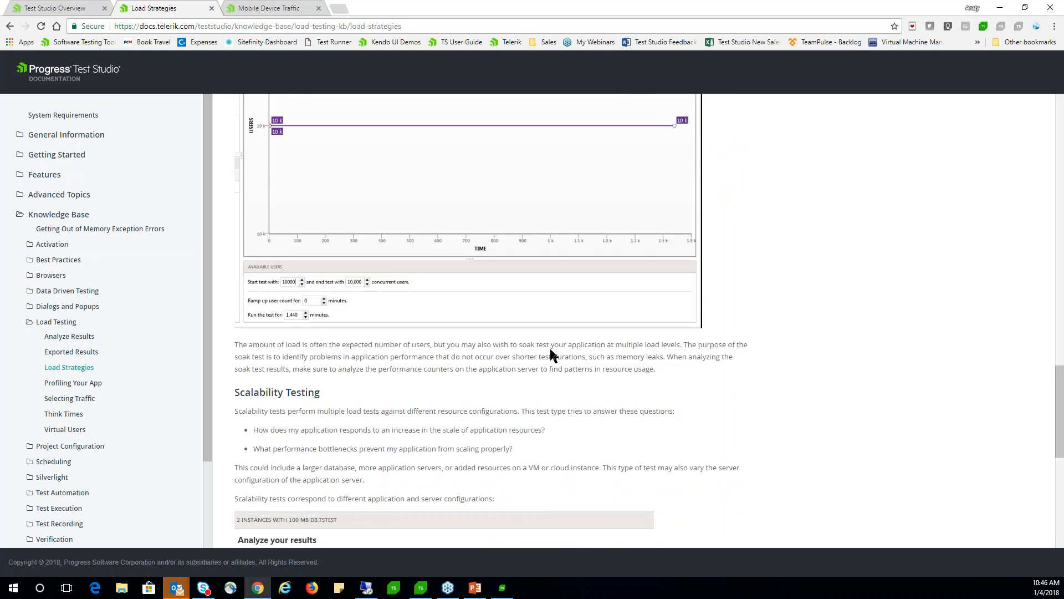
scroll(550, 351, "down", 6)
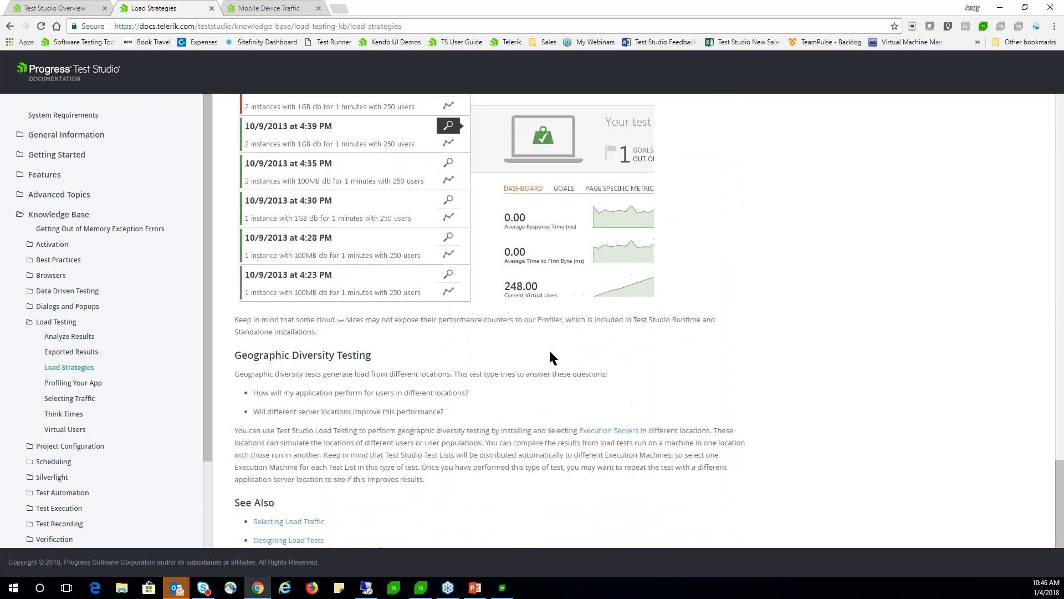
scroll(550, 351, "down", 1)
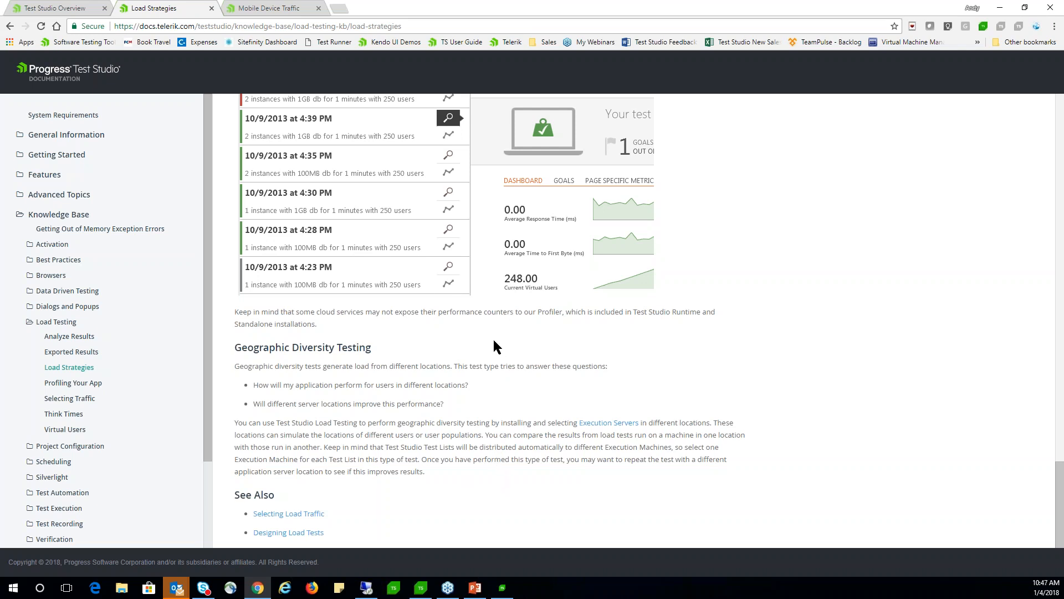
scroll(493, 338, "up", 1)
scroll(494, 342, "up", 12)
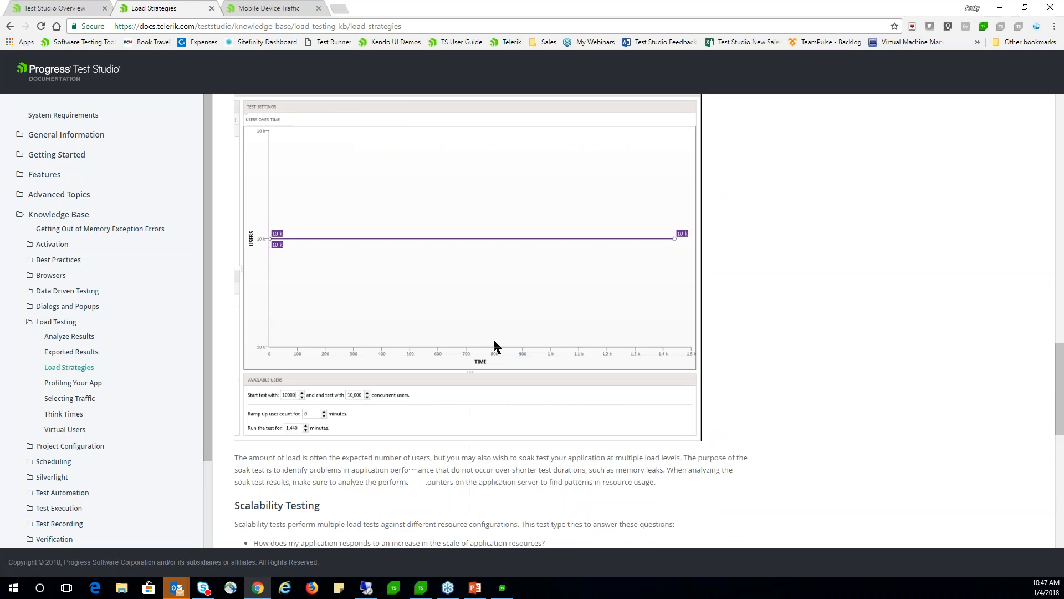
left_click(1000, 8)
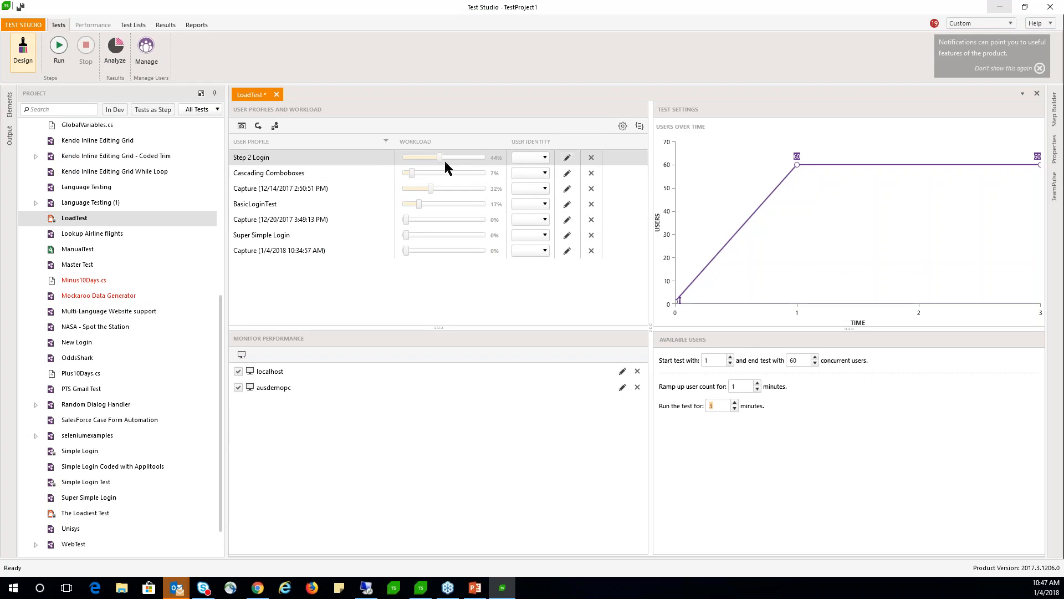
Assign 100% of the workload to BasicLoginTest, and look at the Windows Authentication identities without adding one
left_click_drag(437, 156, 489, 207)
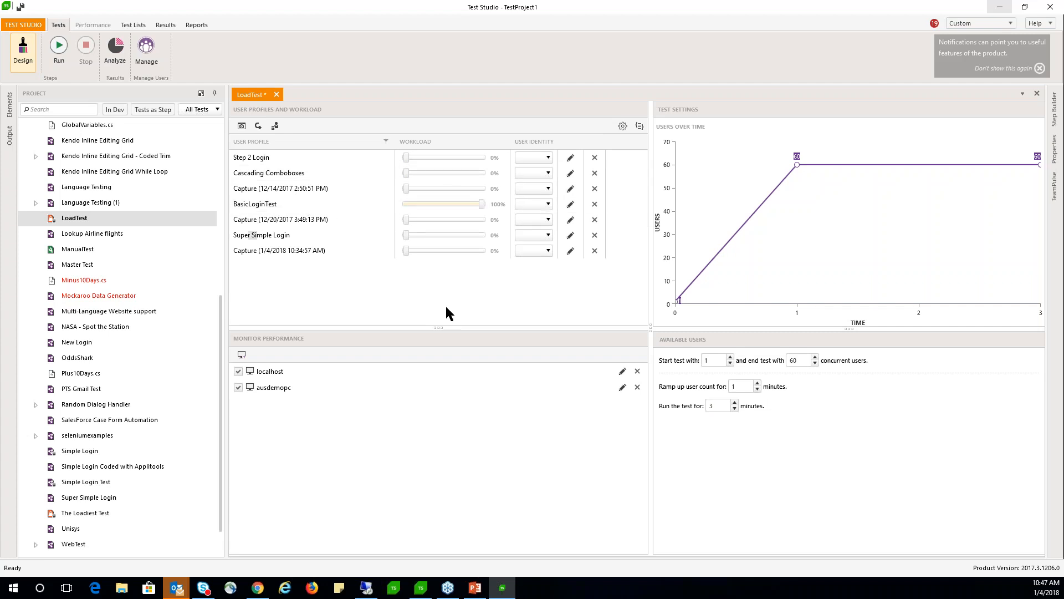
left_click(277, 127)
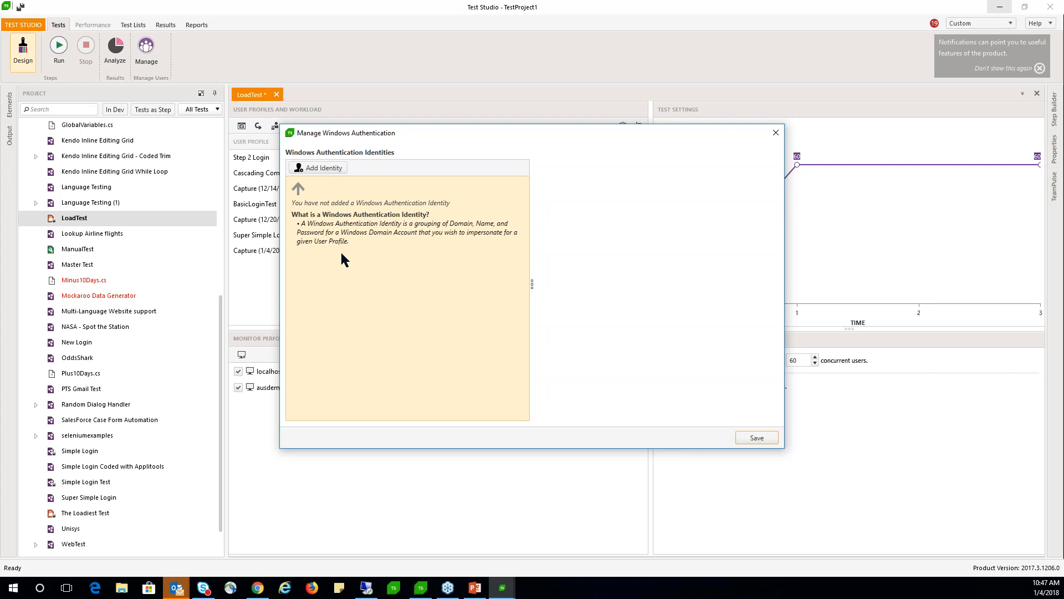
left_click(776, 134)
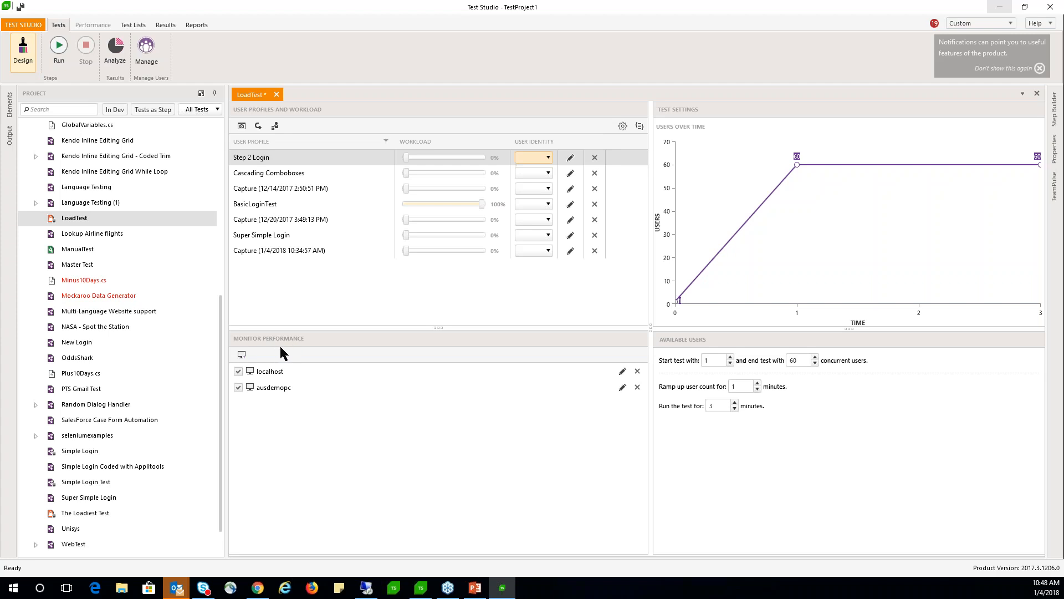
Examine the performance counters and saved counter templates for the localhost machine, and leave its monitoring profile without changes
left_click(243, 354)
left_click(623, 372)
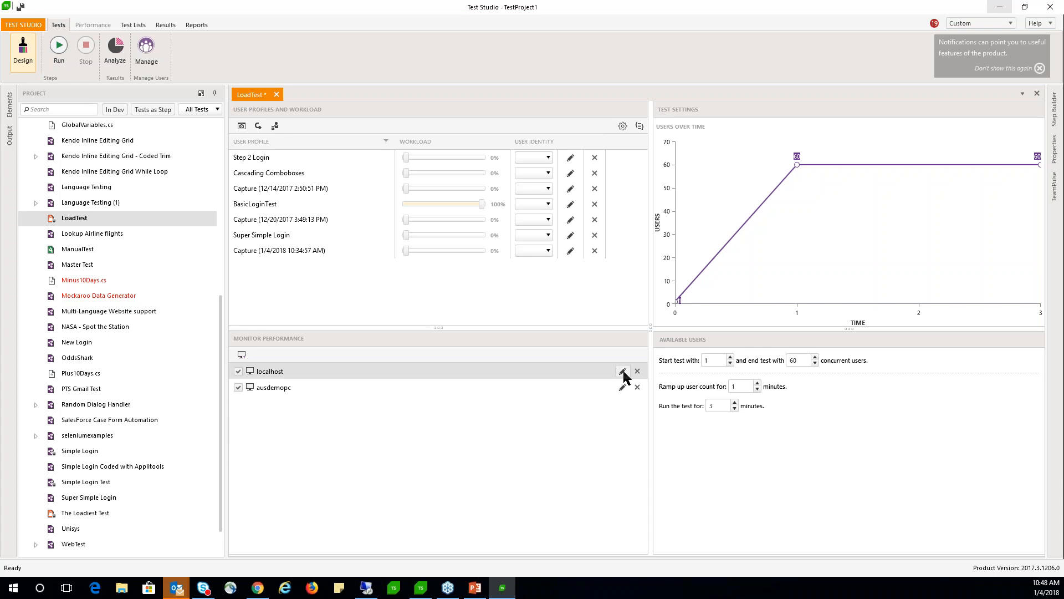
left_click(623, 372)
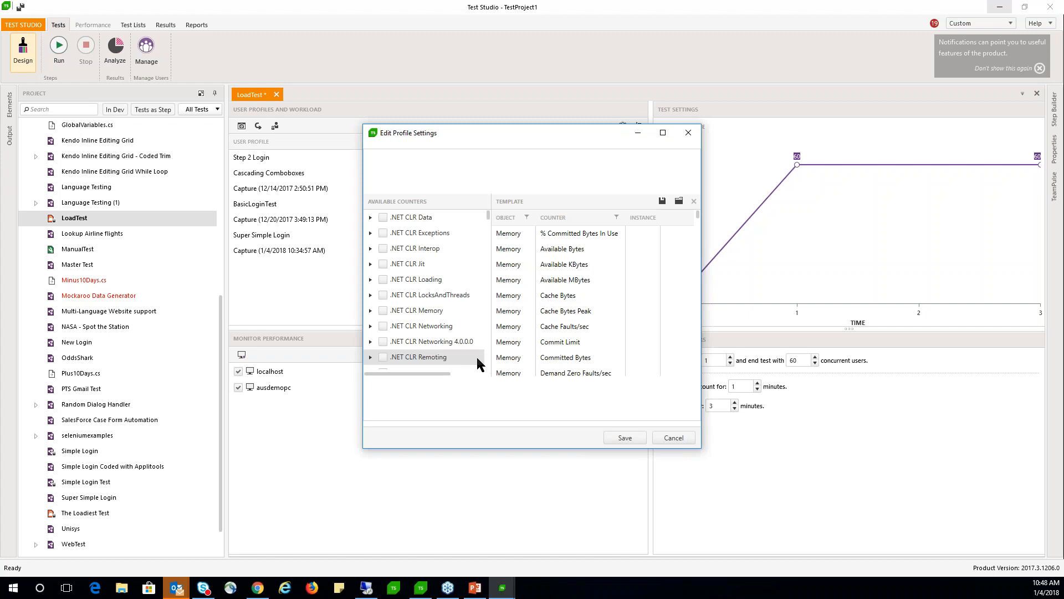
left_click(679, 201)
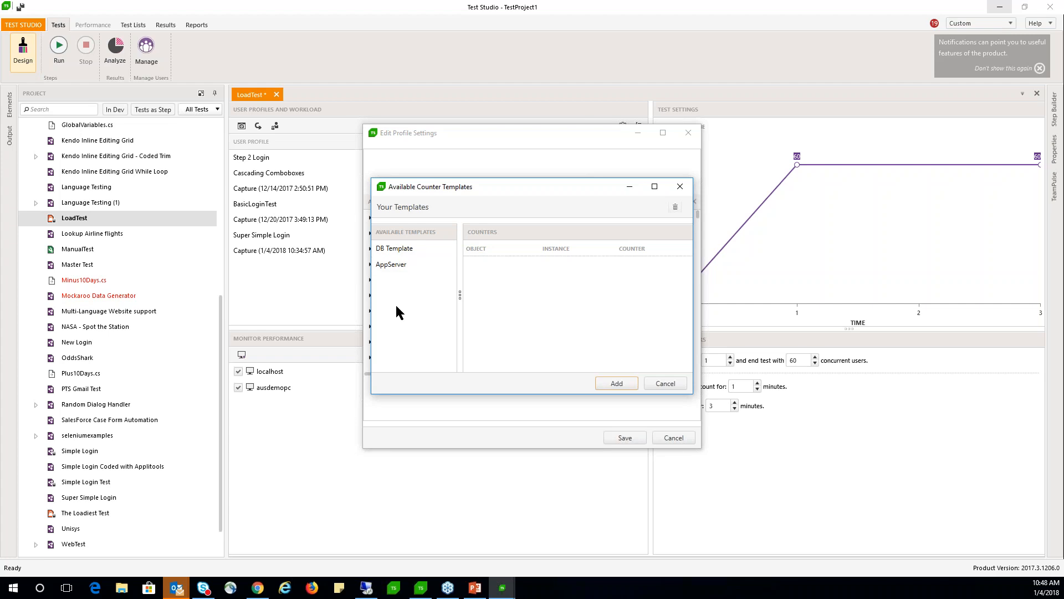
left_click(665, 381)
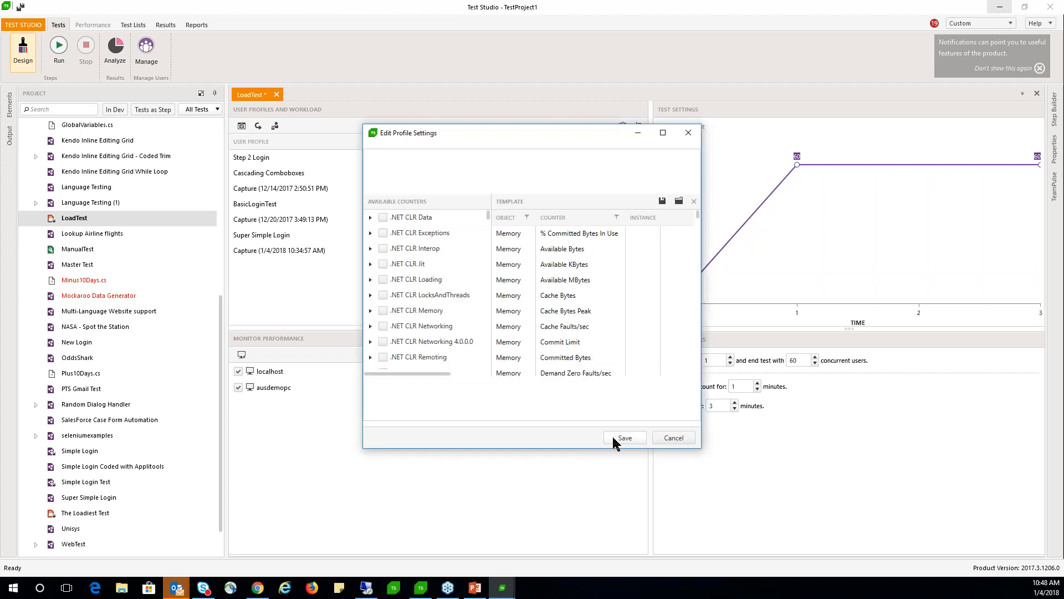
left_click(673, 439)
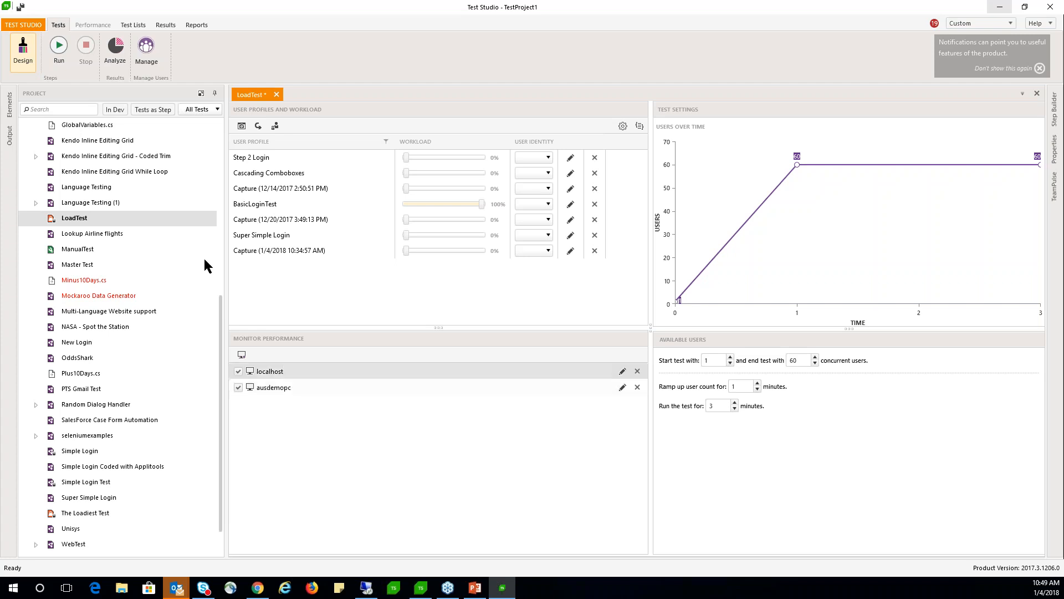
In the load test's run options, set the pass goals to more than 59 current virtual users and more than 25 responses received per second
left_click(59, 51)
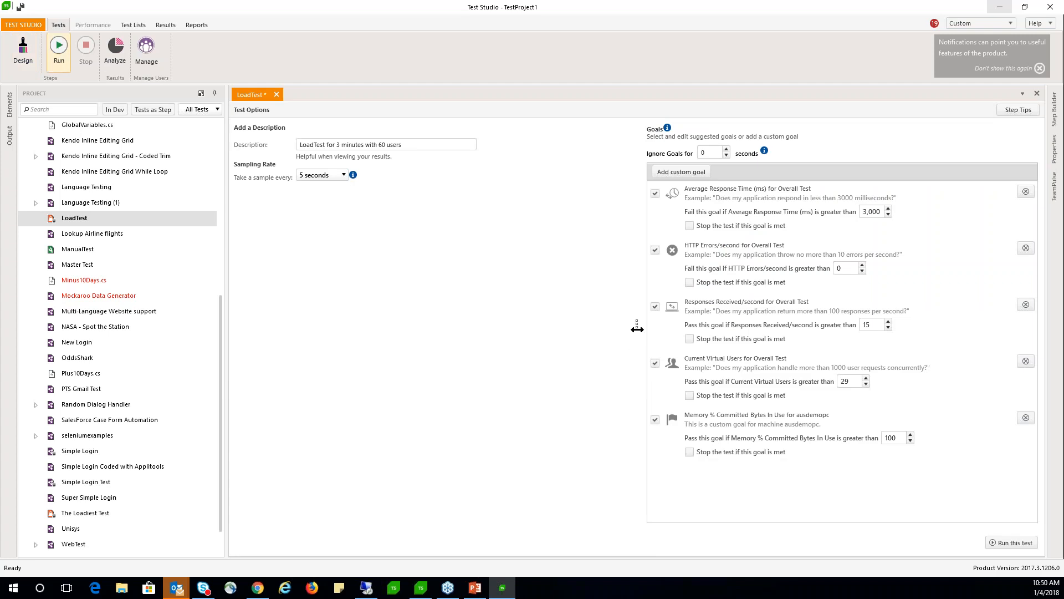
left_click_drag(635, 327, 526, 326)
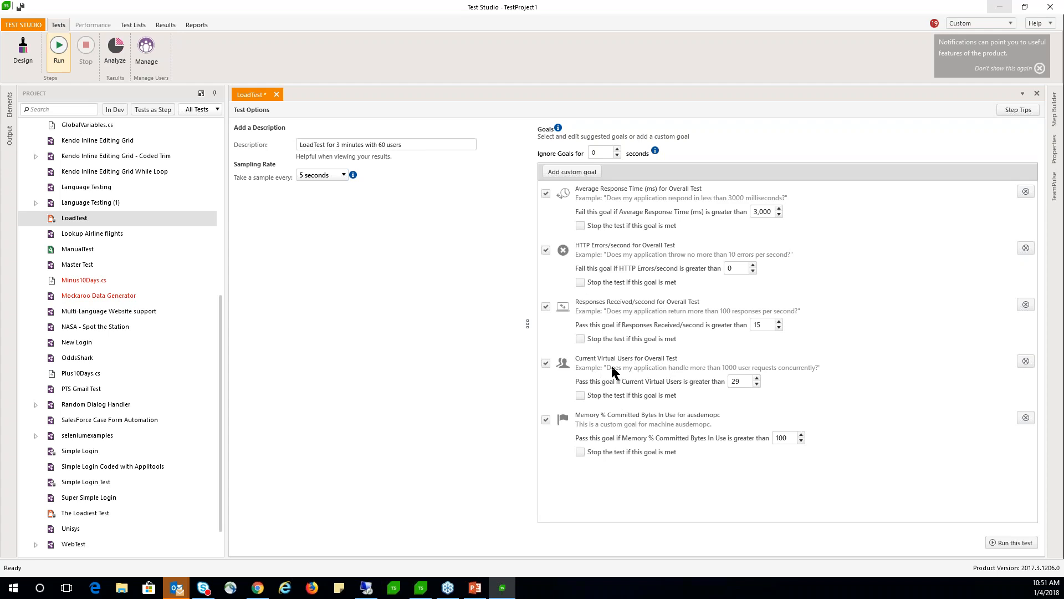
left_click_drag(741, 382, 724, 380)
type("59")
double_click(758, 325)
type("25")
Look through the custom goal options and the memory and processor counters available for localhost, and leave without adding a goal
left_click(576, 171)
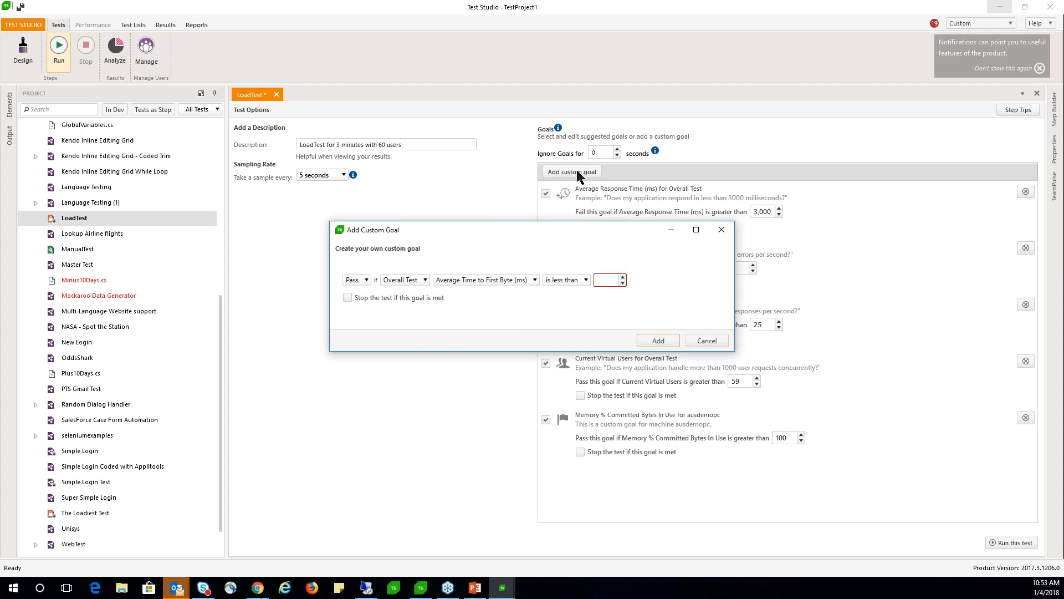
left_click(366, 281)
left_click(377, 285)
left_click(418, 280)
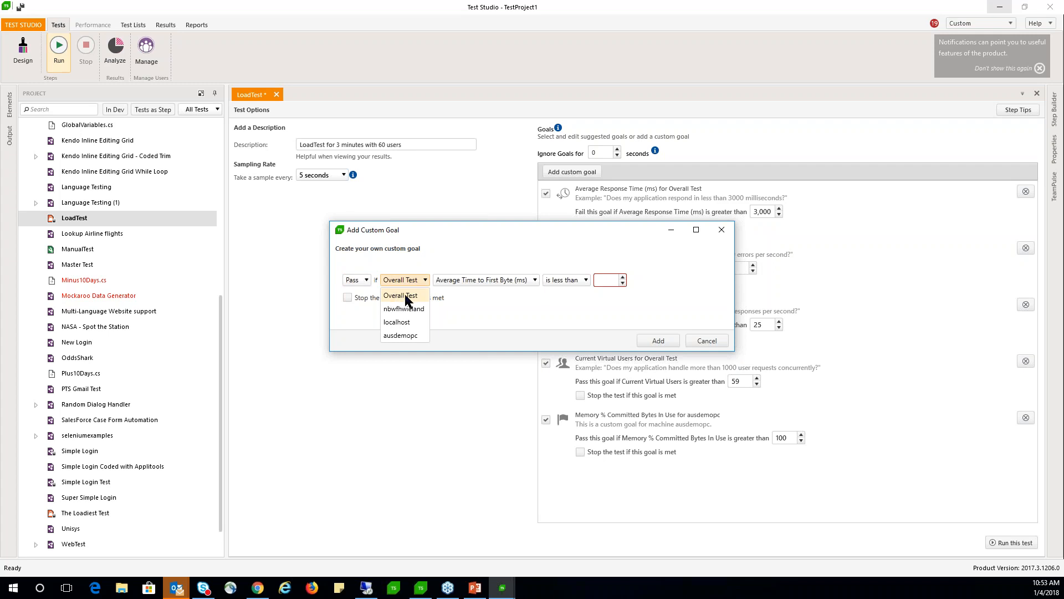
left_click(400, 323)
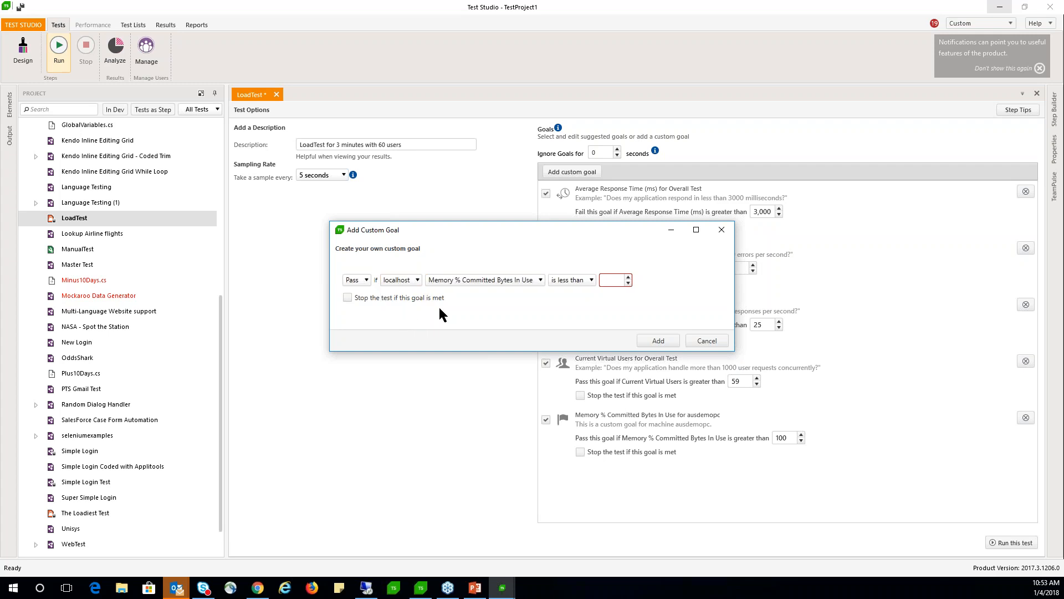
left_click(541, 278)
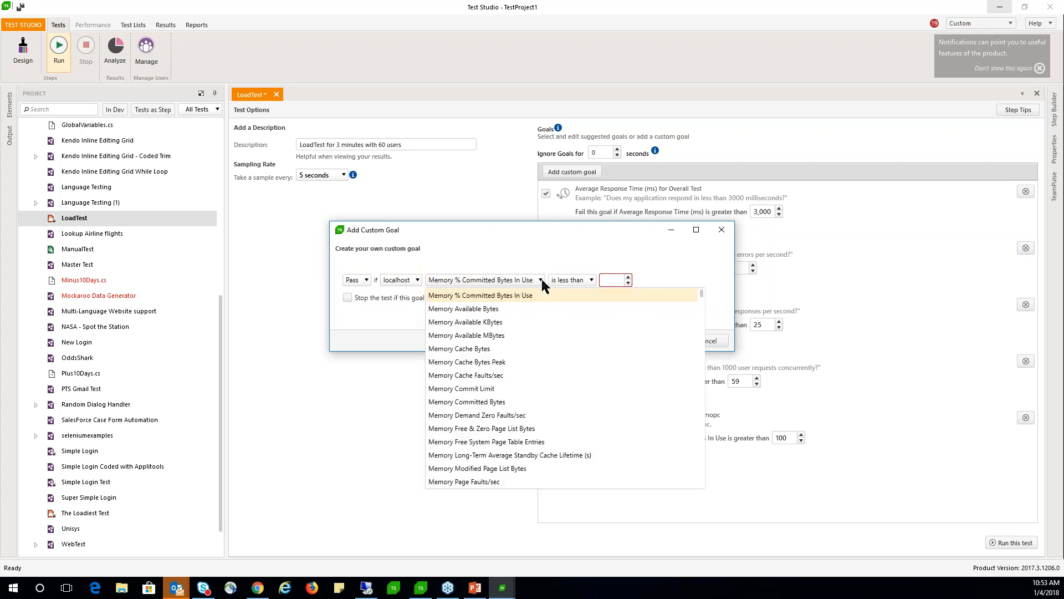
scroll(540, 388, "down", 10)
scroll(547, 413, "down", 20)
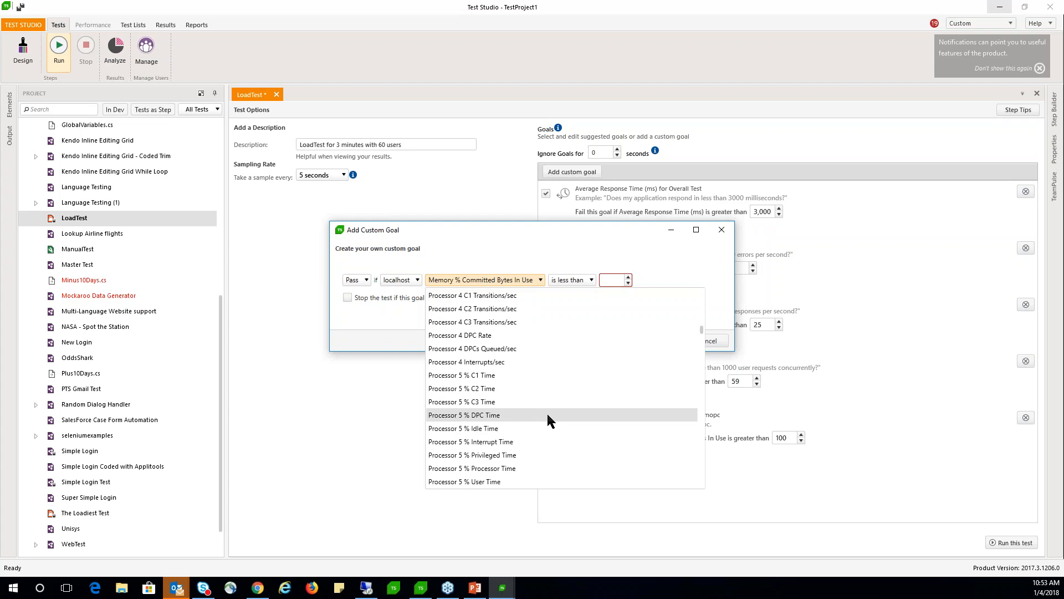
scroll(547, 414, "down", 2)
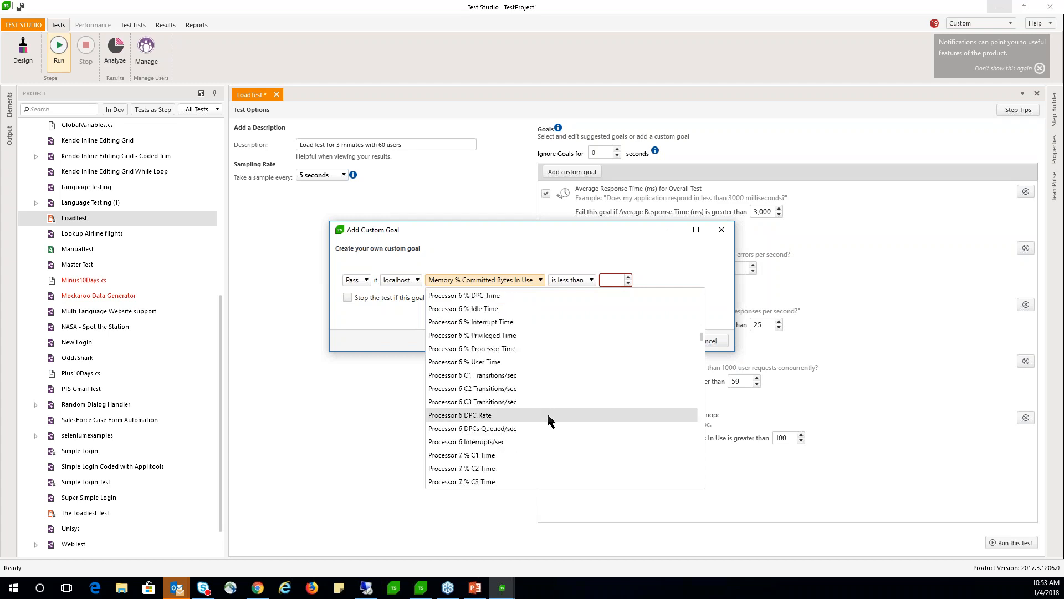
scroll(547, 414, "up", 16)
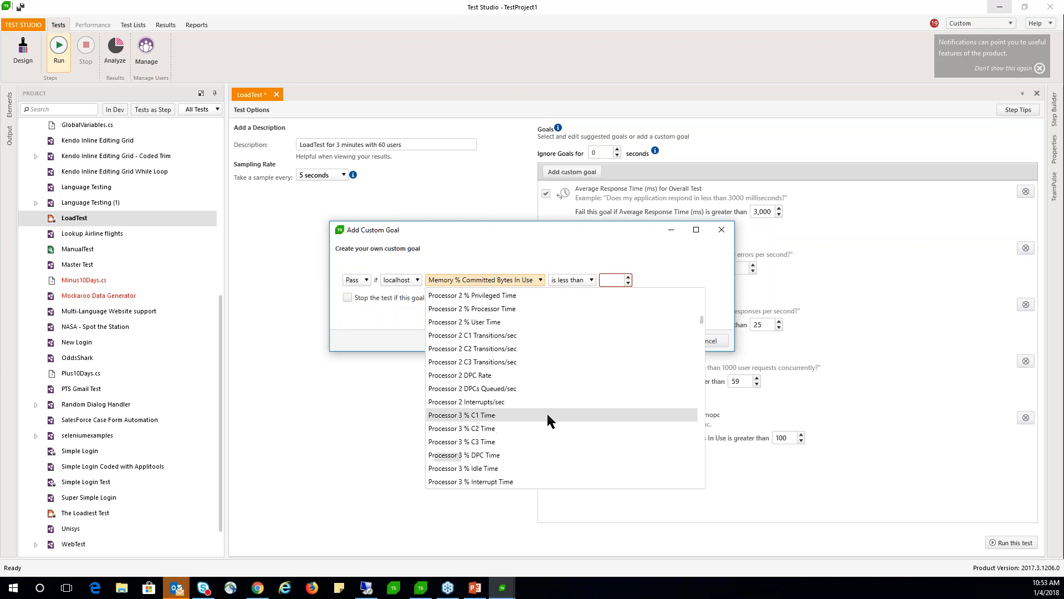
scroll(547, 414, "up", 1)
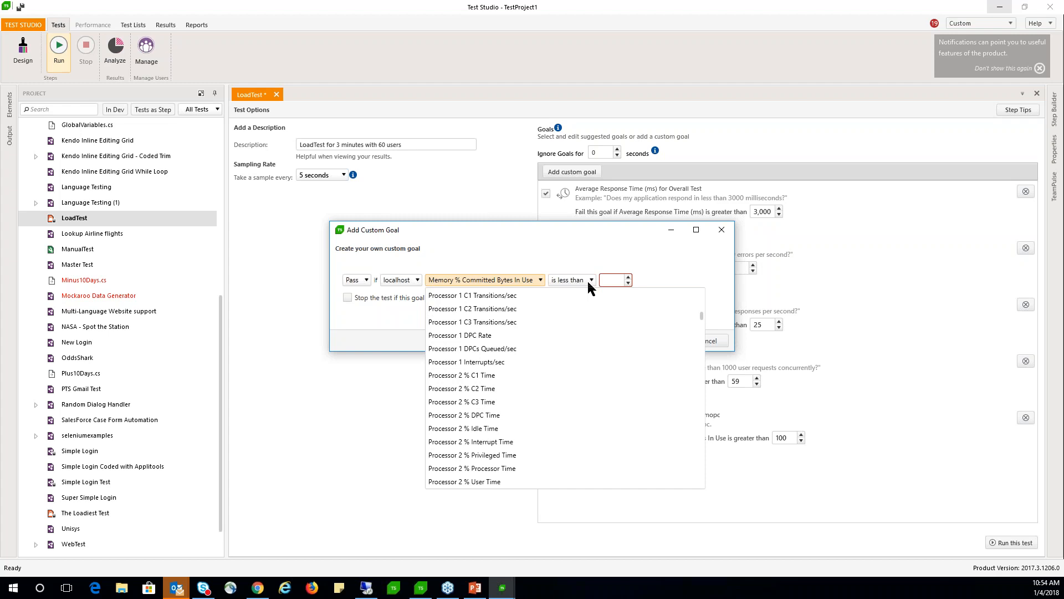
scroll(474, 457, "up", 15)
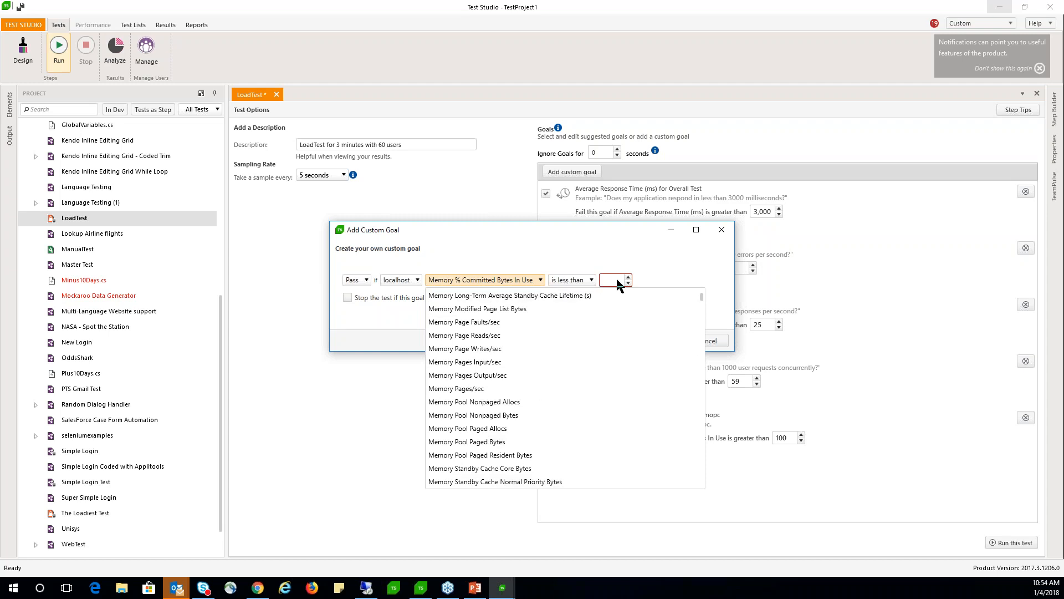
left_click(594, 251)
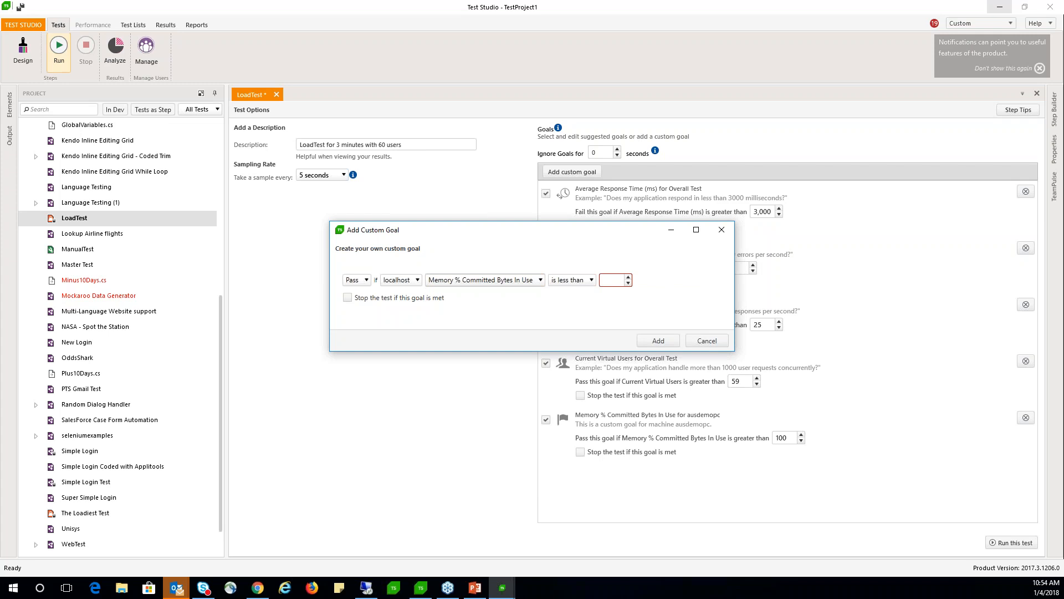
left_click(707, 342)
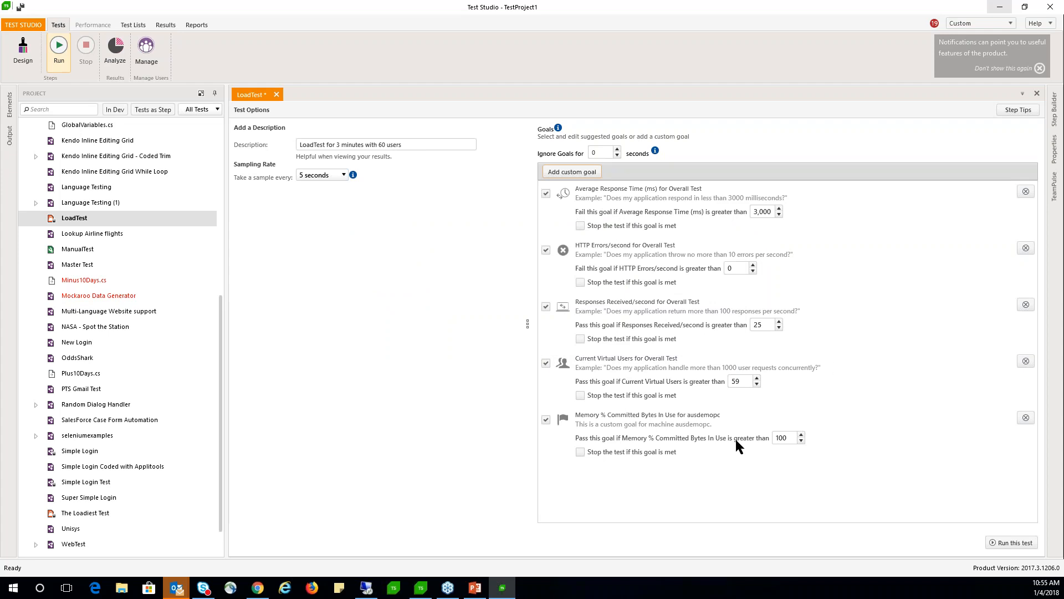
Run the load test, saving the modified LoadTest.tstest, and dismiss the tip about analyzing results
left_click(1010, 542)
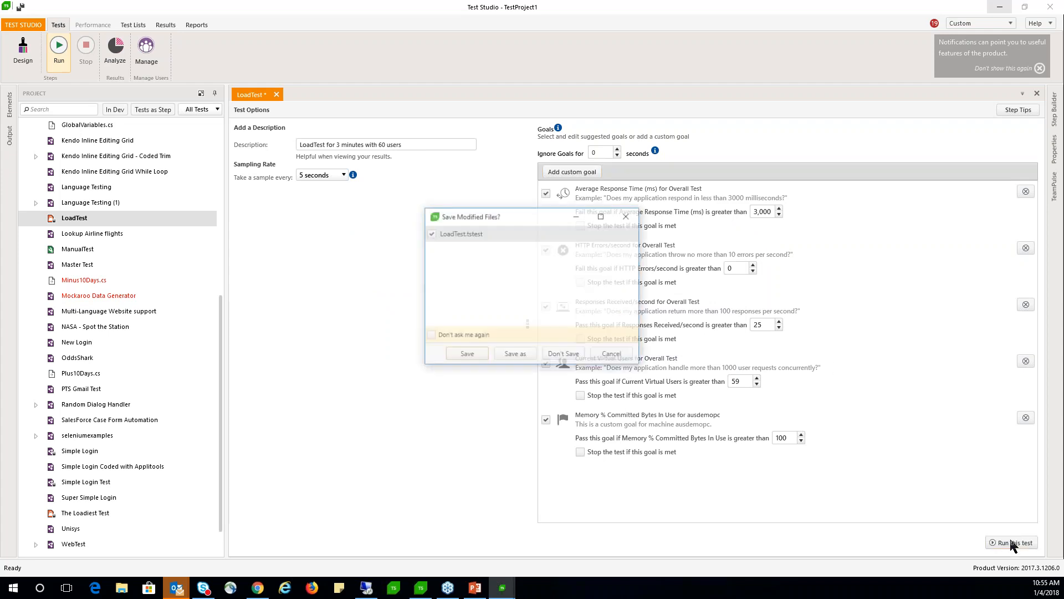
left_click(461, 355)
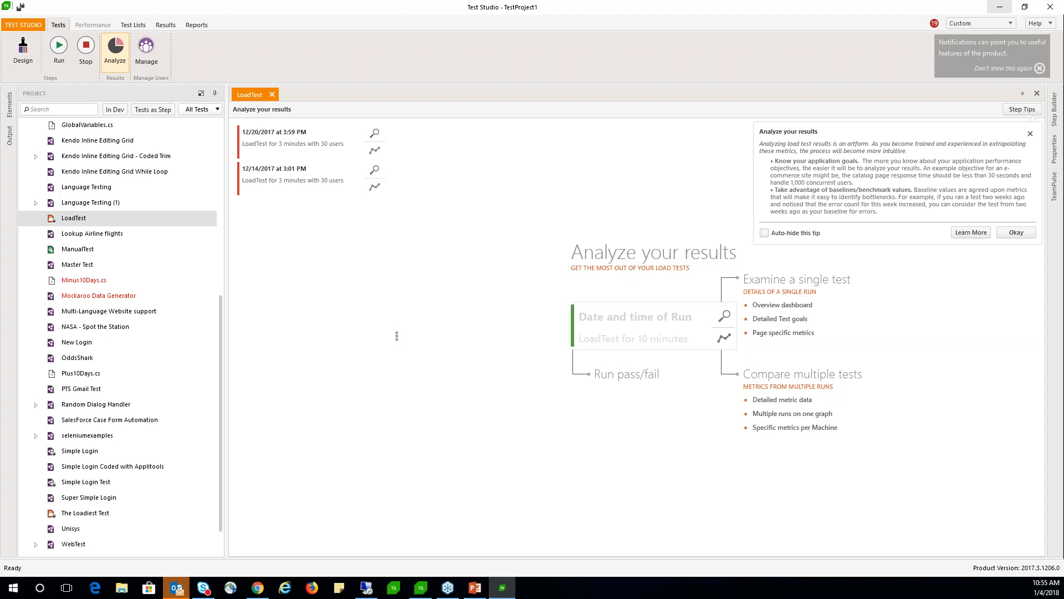
left_click(1020, 235)
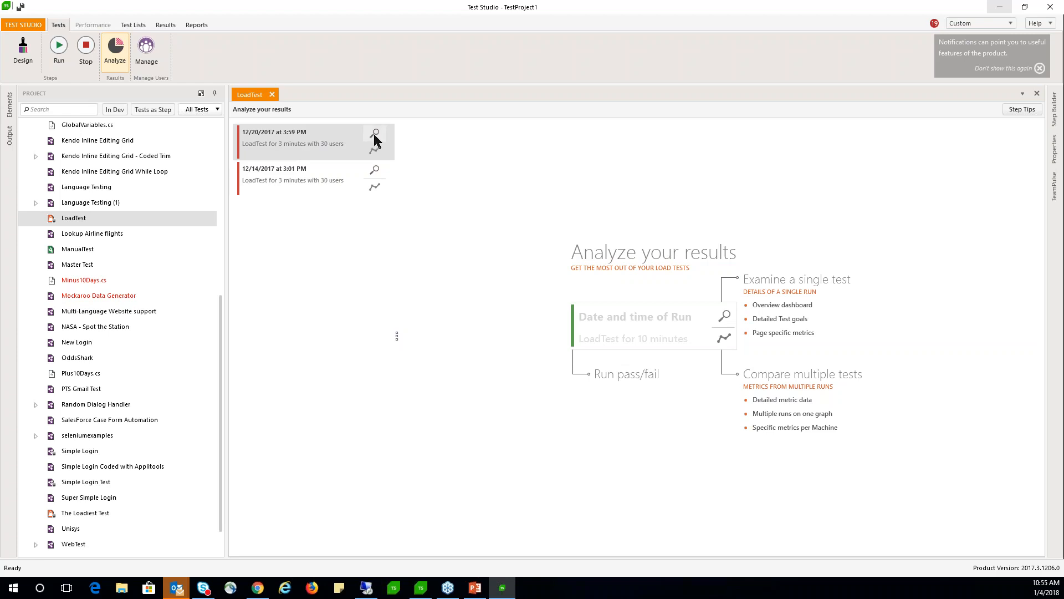
Review the running test's dashboard, goals and page-specific metrics, and expand the status codes for the welcome page
left_click(309, 141)
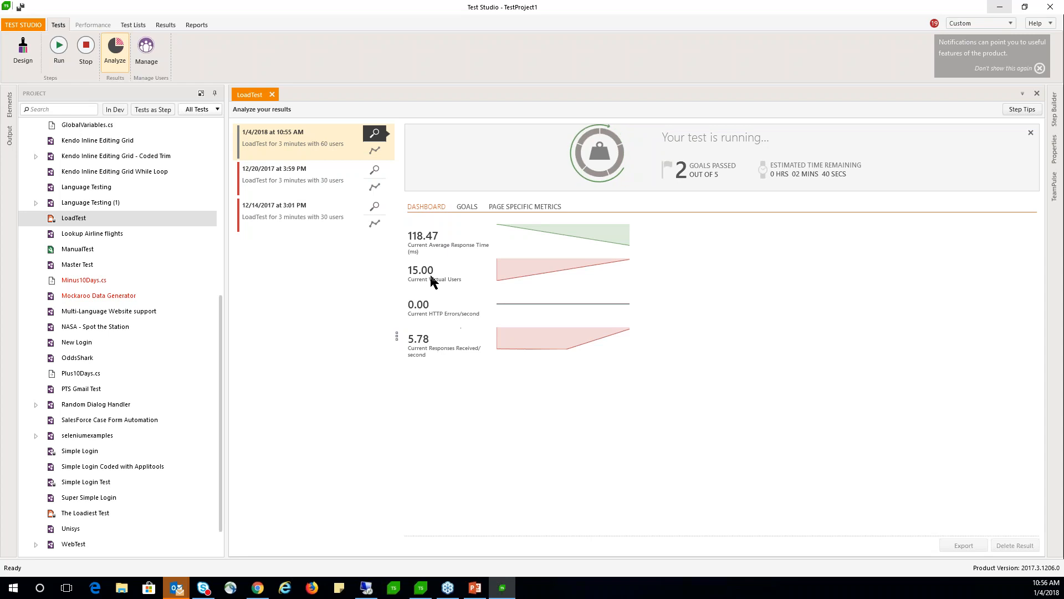
left_click(467, 205)
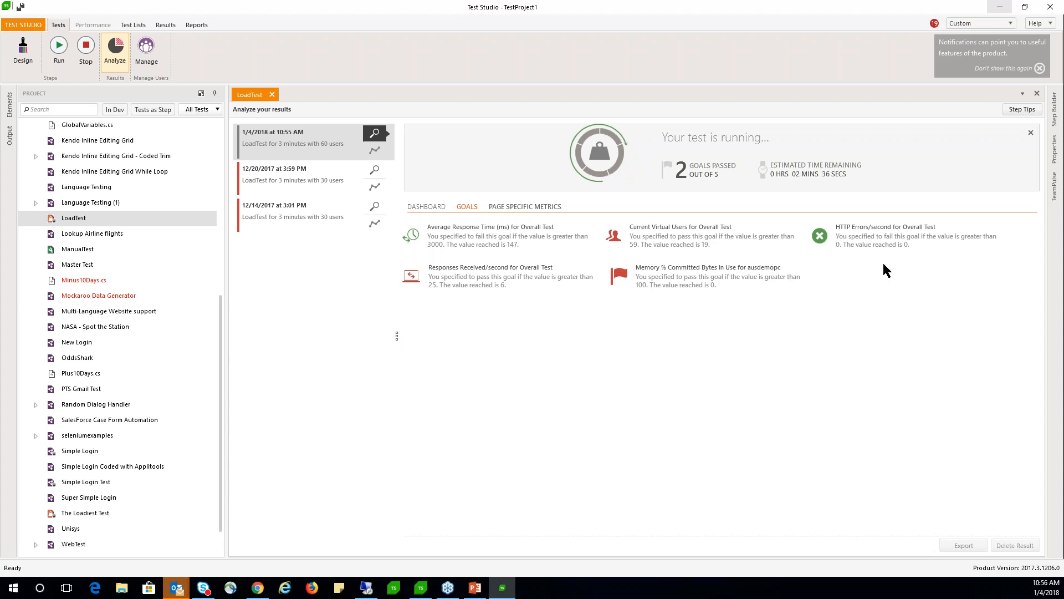
left_click(531, 207)
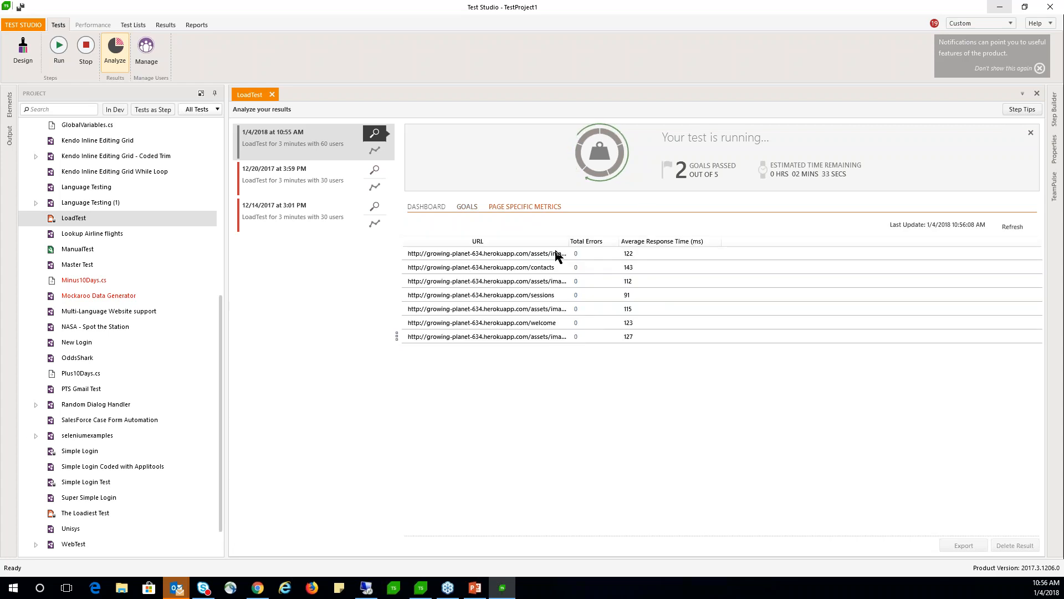
left_click(573, 323)
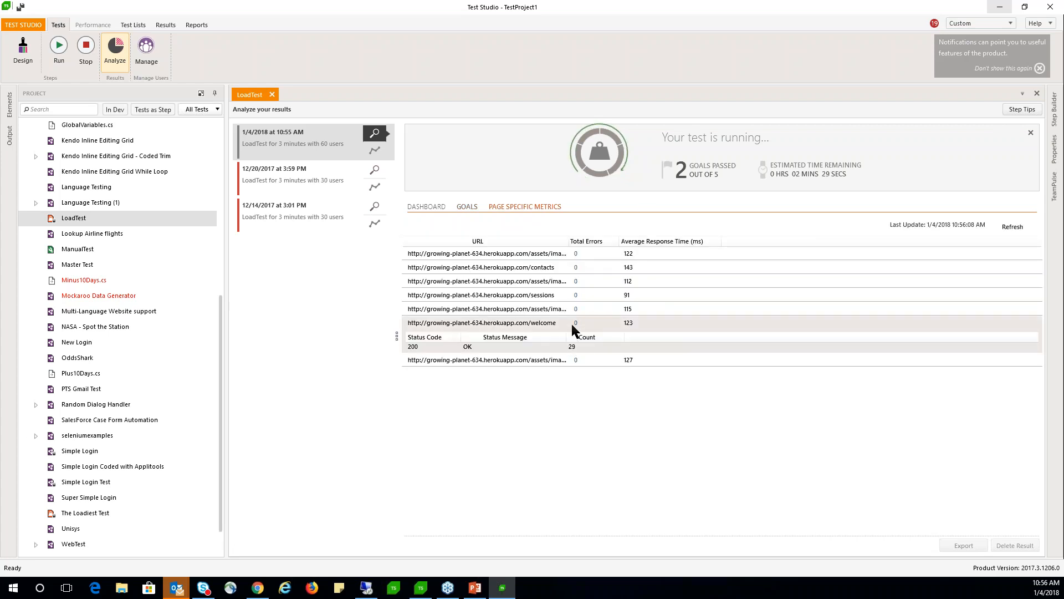
Graph the current run's overall Average Response Time, Current Virtual Users, HTTP Errors/second, Requests Sent/second and Responses Received/second
left_click(374, 150)
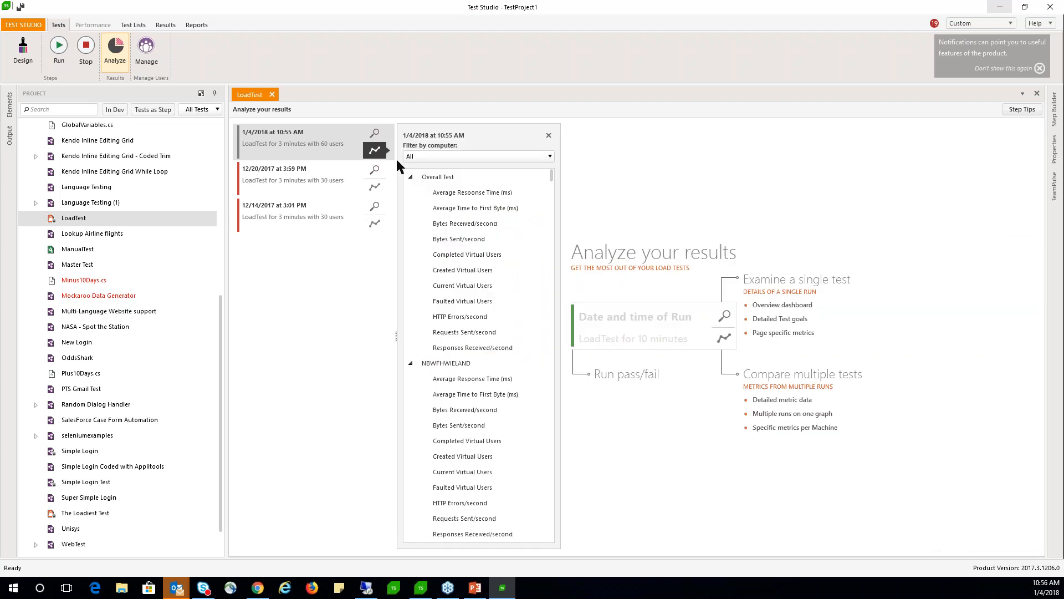
left_click(453, 192)
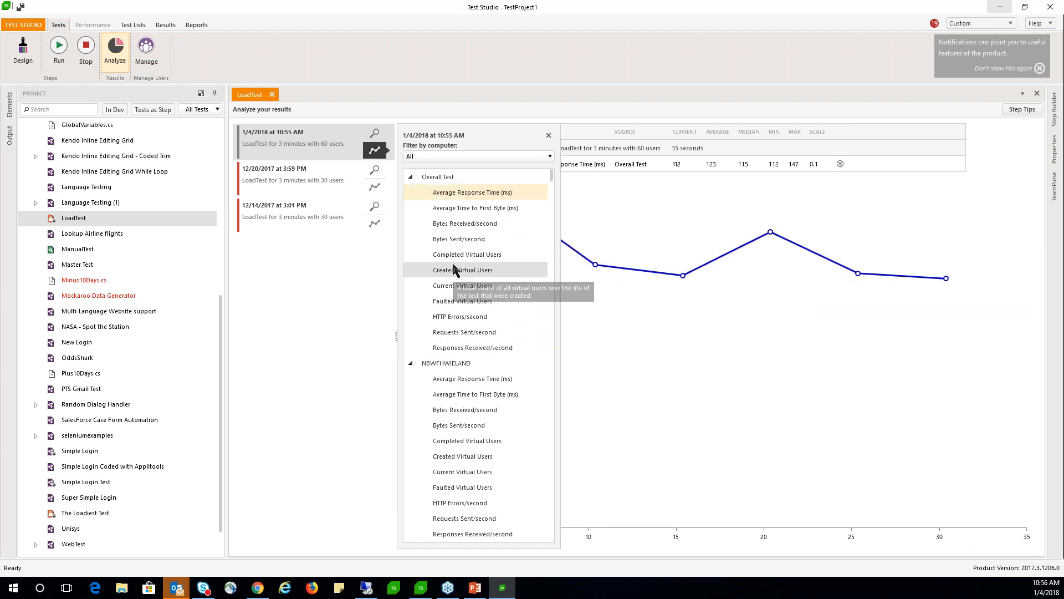
left_click(456, 287)
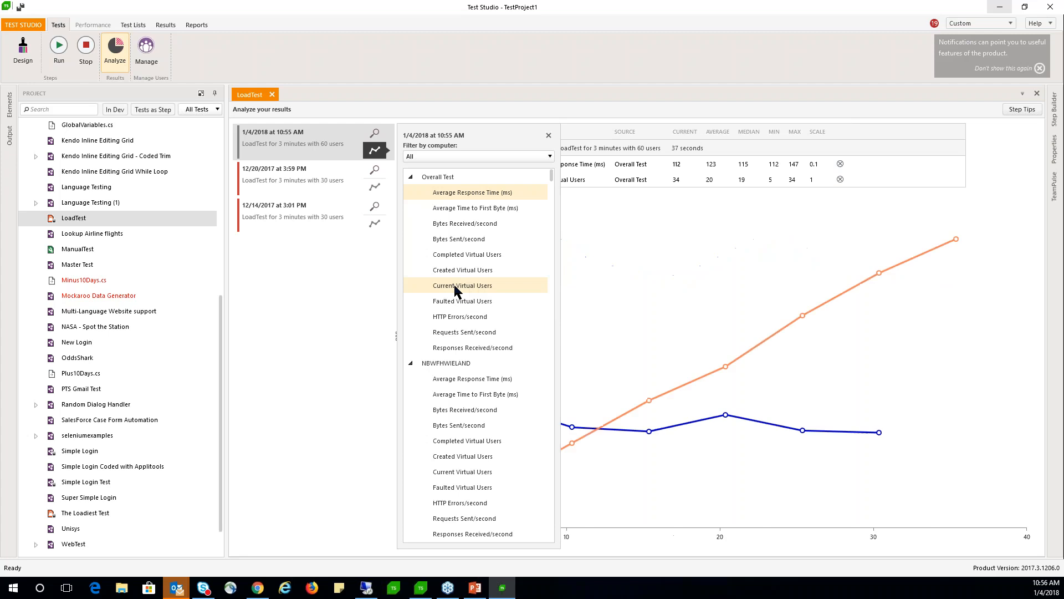
left_click(447, 317)
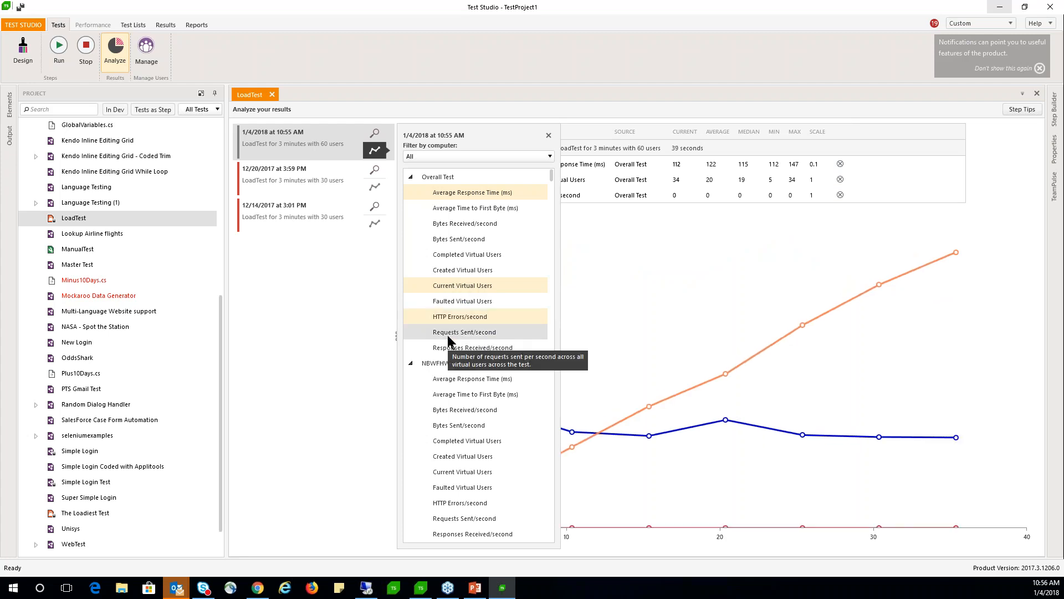
left_click(447, 335)
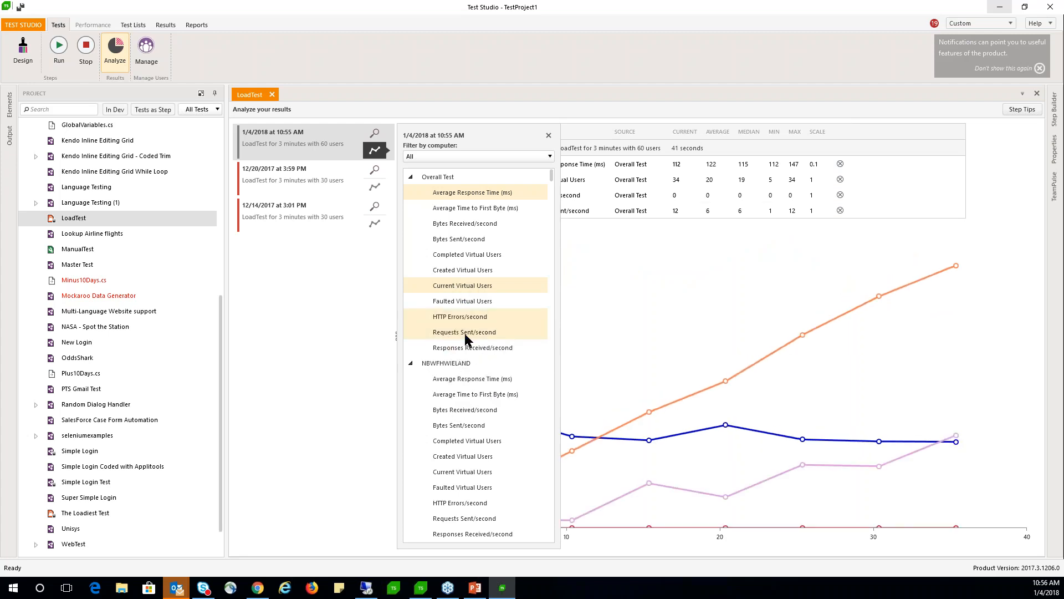
left_click(464, 346)
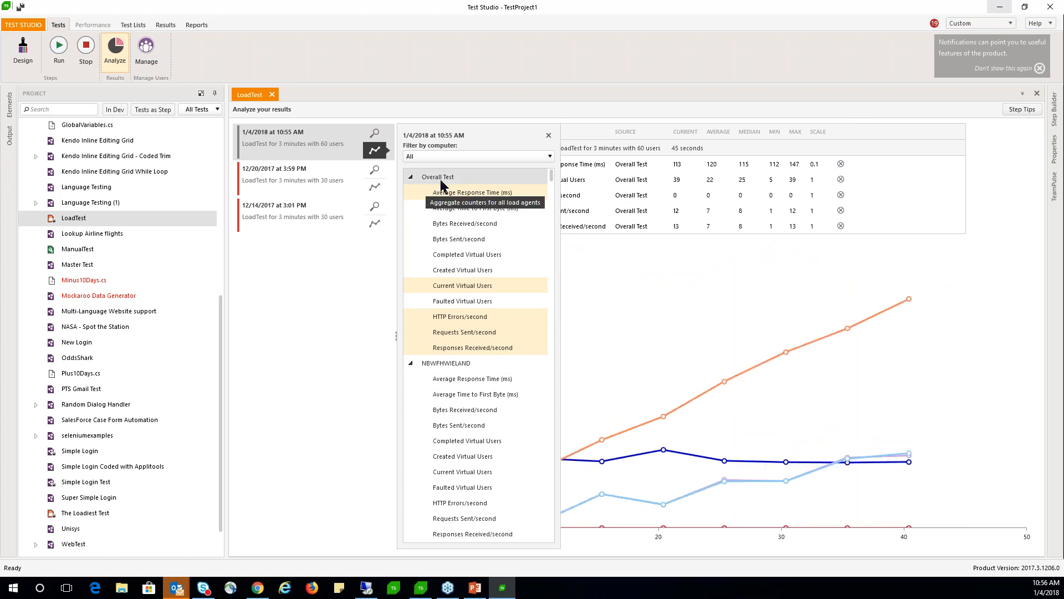
Look through the memory, processor and server counters available for graphing the load agent computer in the current run
scroll(482, 476, "down", 10)
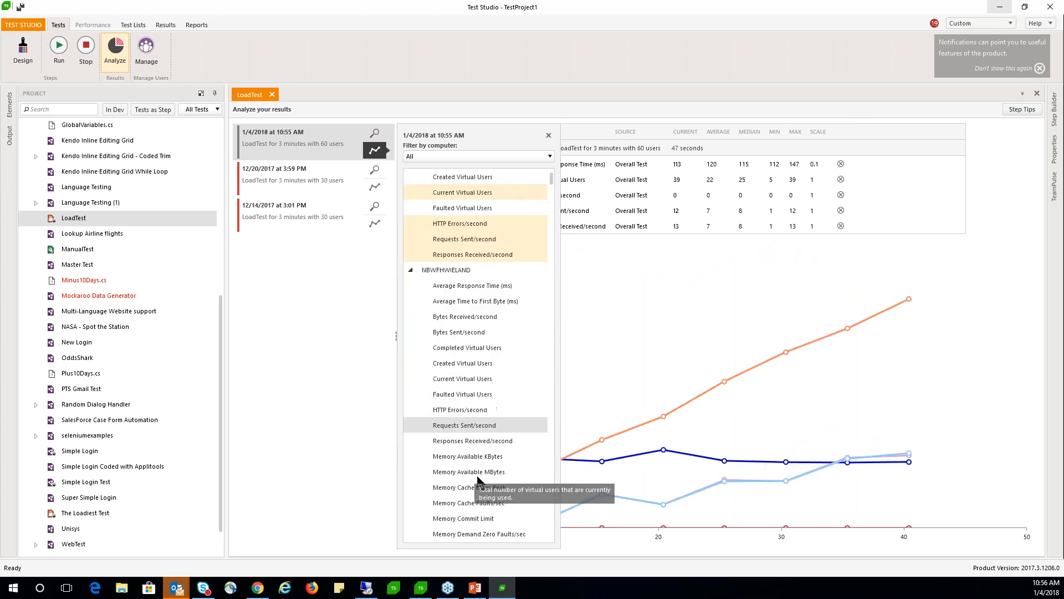
scroll(480, 480, "down", 2)
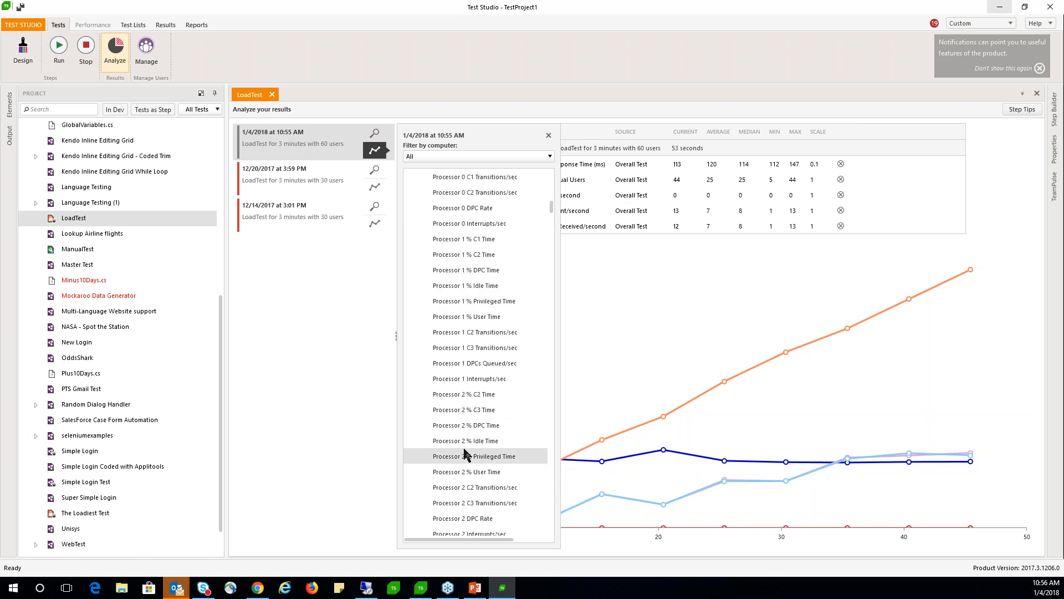
scroll(464, 454, "down", 10)
scroll(466, 453, "down", 20)
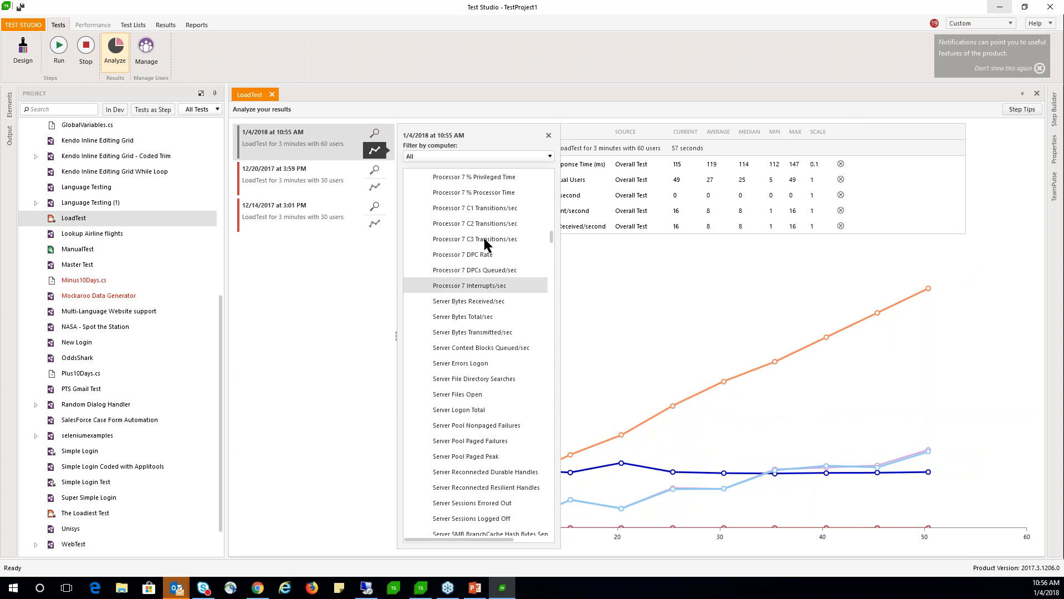
scroll(477, 289, "down", 15)
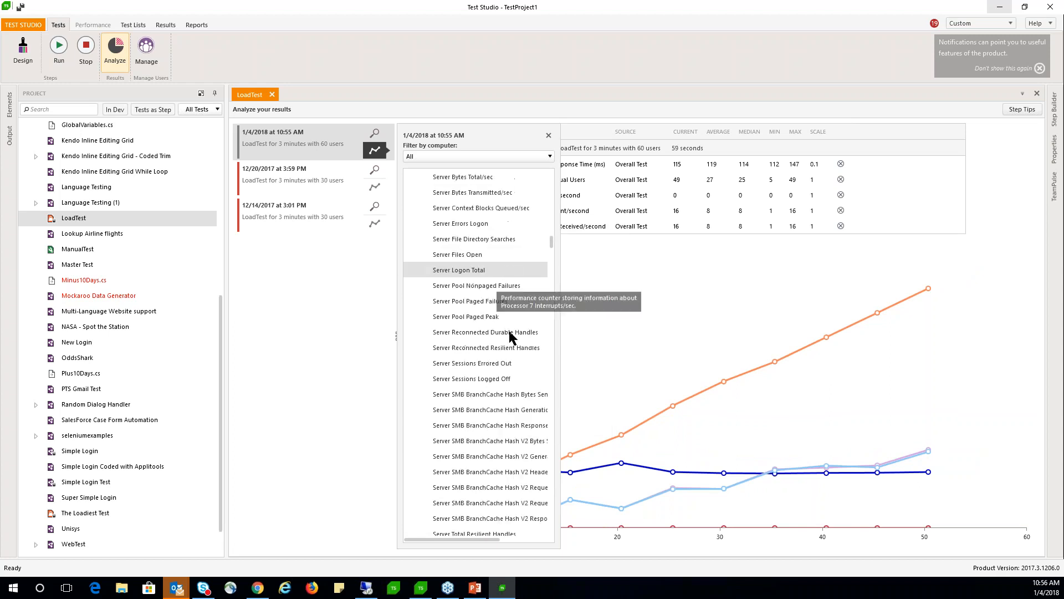
scroll(478, 446, "up", 15)
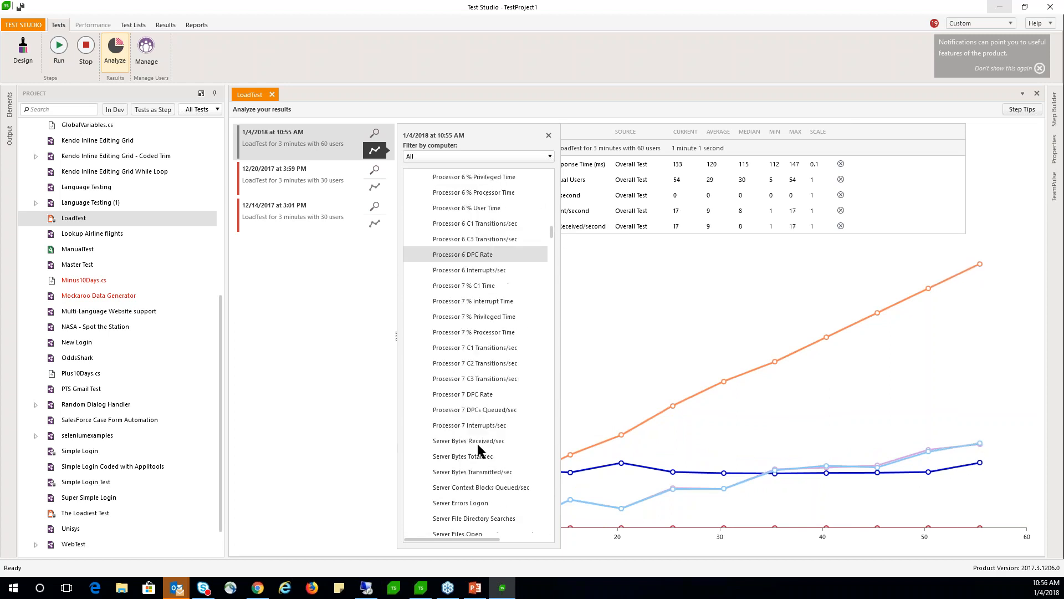
left_click(548, 137)
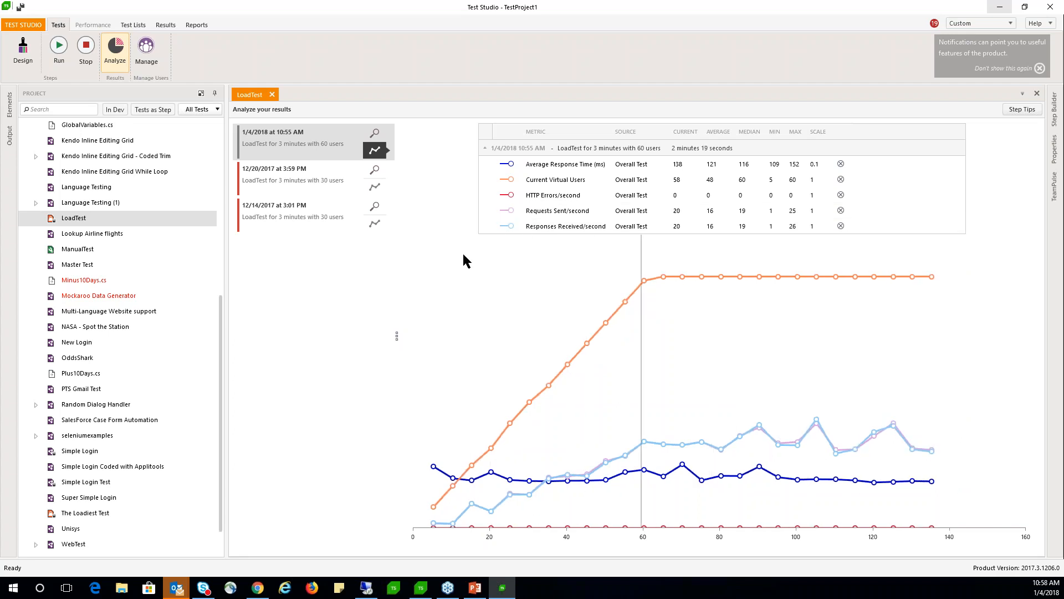
Remove the overall Requests Sent/second and Responses Received/second metrics from the current run's graph
left_click(376, 151)
scroll(543, 233, "up", 10)
scroll(543, 235, "up", 10)
left_click(465, 331)
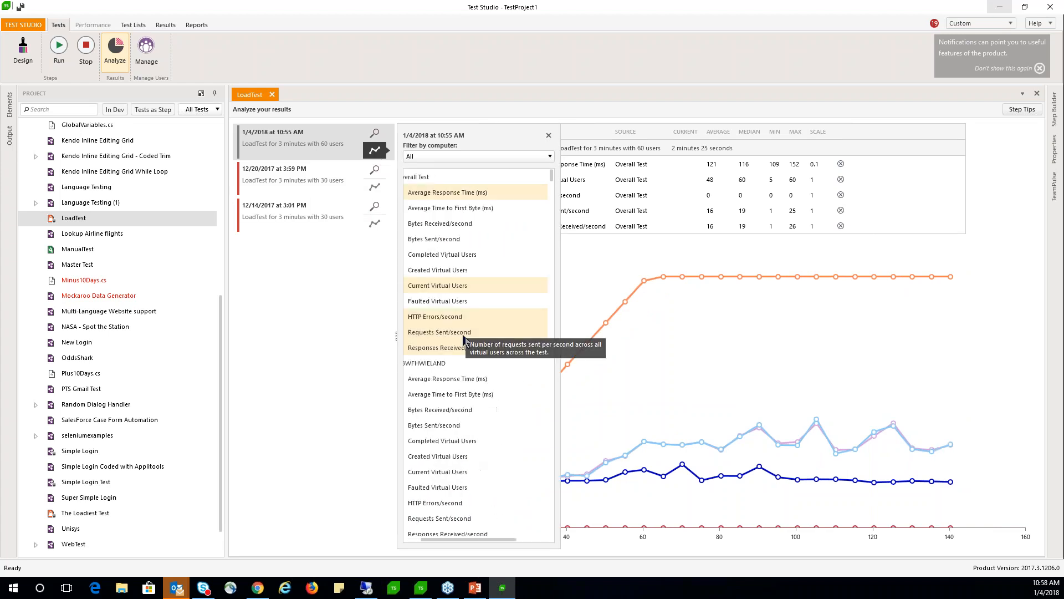
left_click(458, 351)
Filter the current run's metrics to the load agent computer and graph its Memory Write Copies/sec, leaving out Memory Available KBytes
left_click(542, 157)
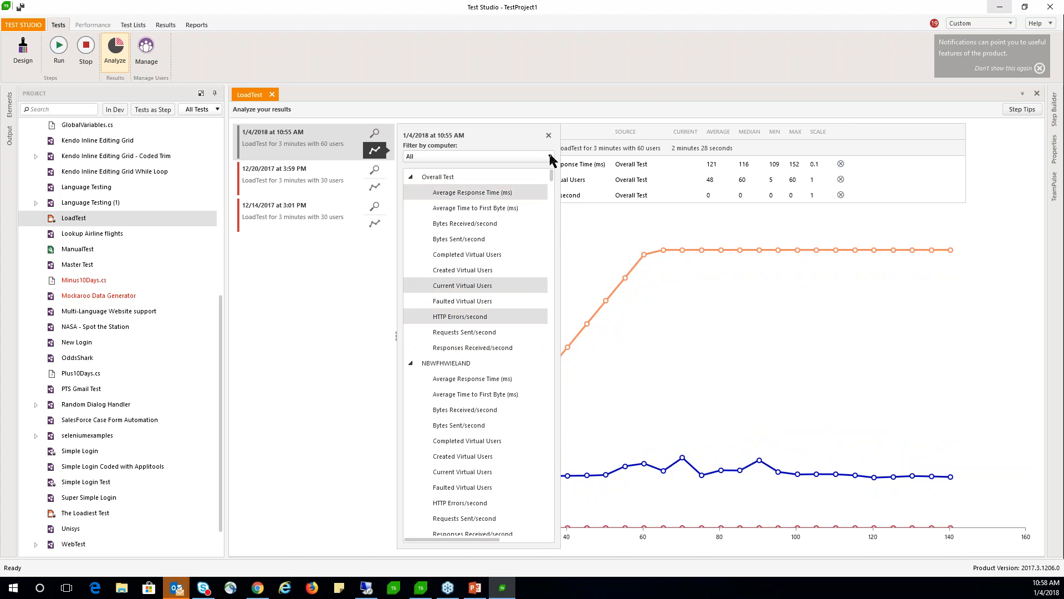
left_click(447, 198)
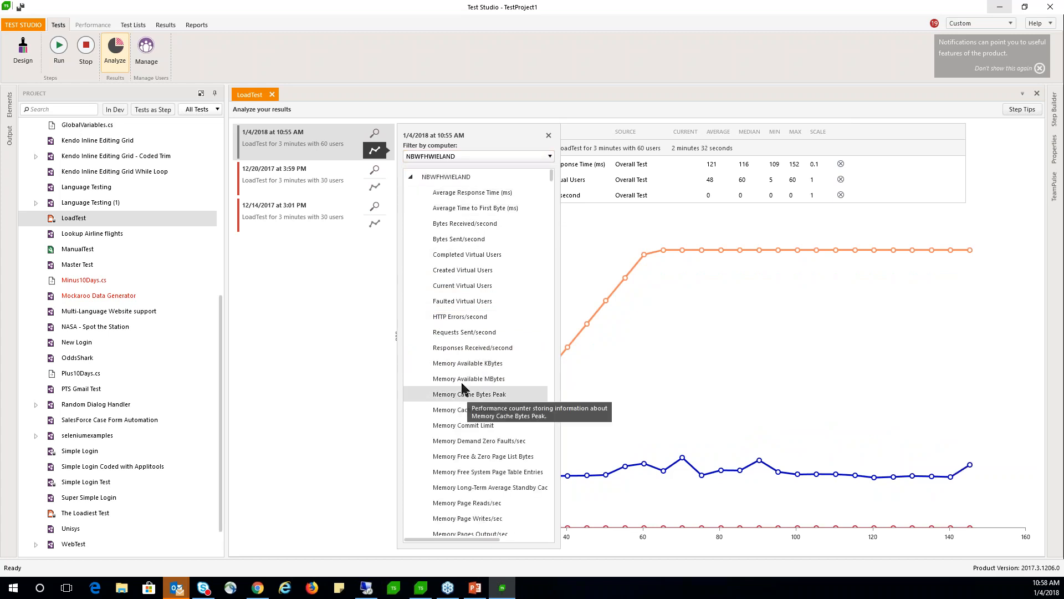
left_click(464, 364)
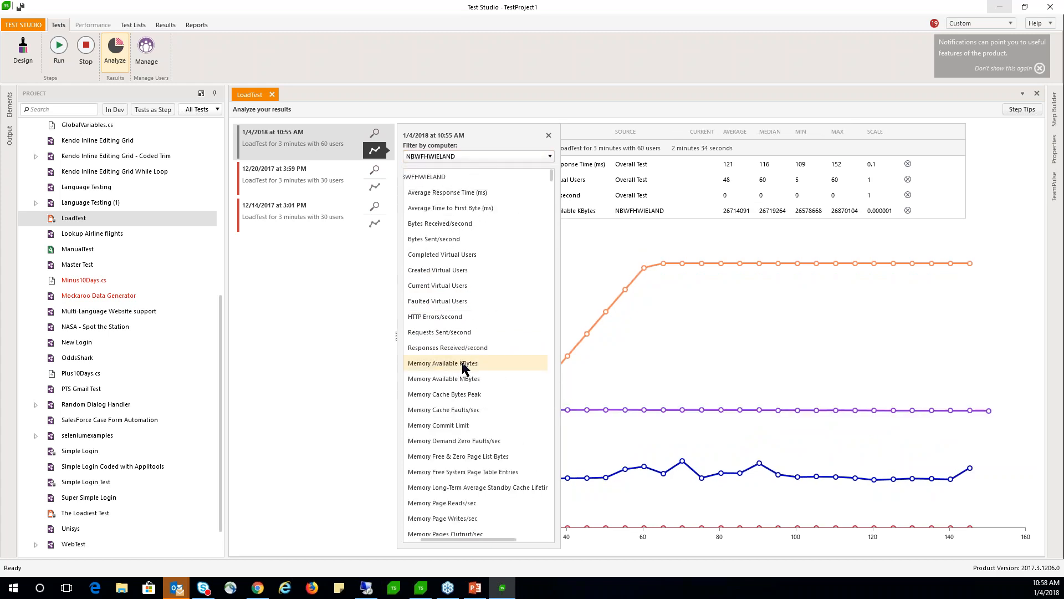
scroll(463, 368, "down", 5)
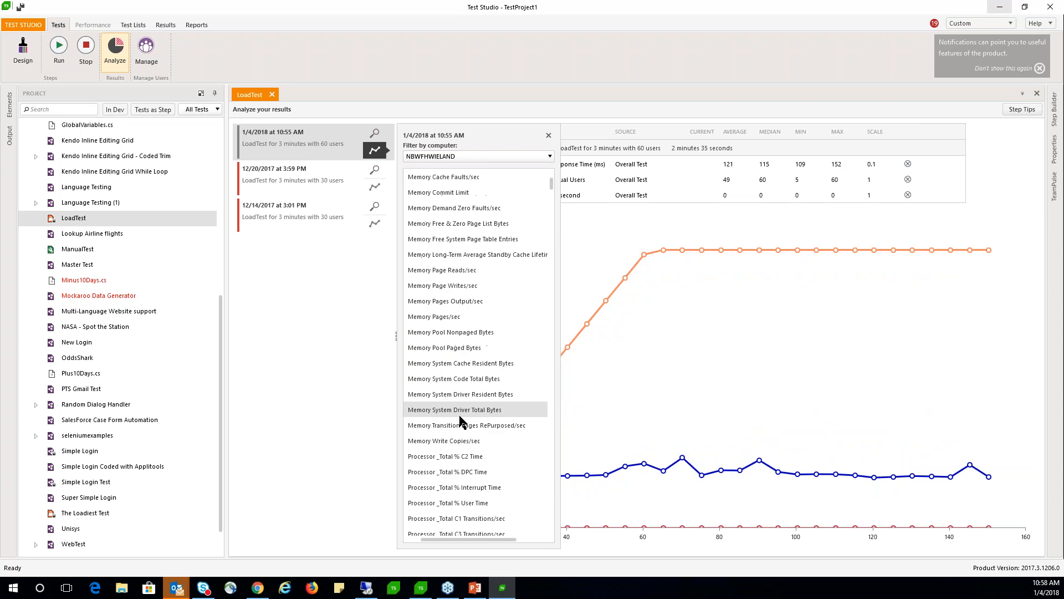
left_click(429, 448)
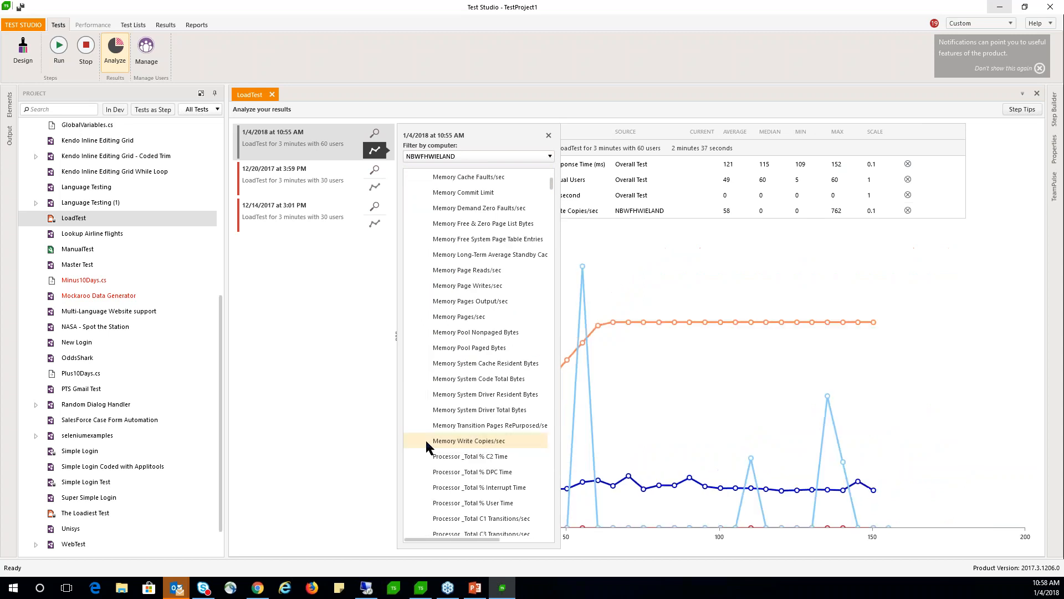
left_click(548, 135)
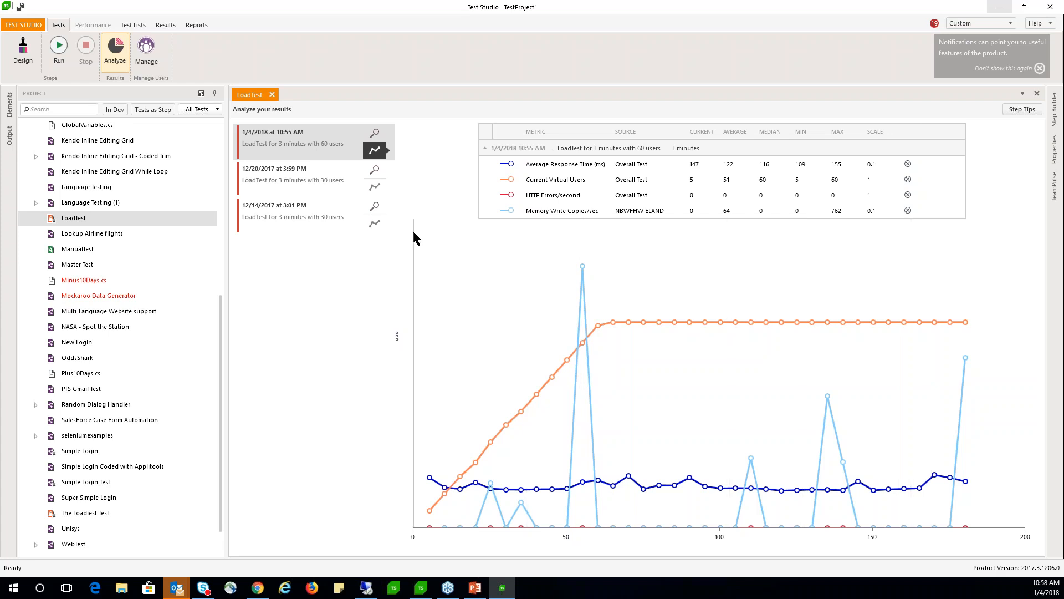
Review the goal results of the completed 1/4/2018 run
left_click(375, 134)
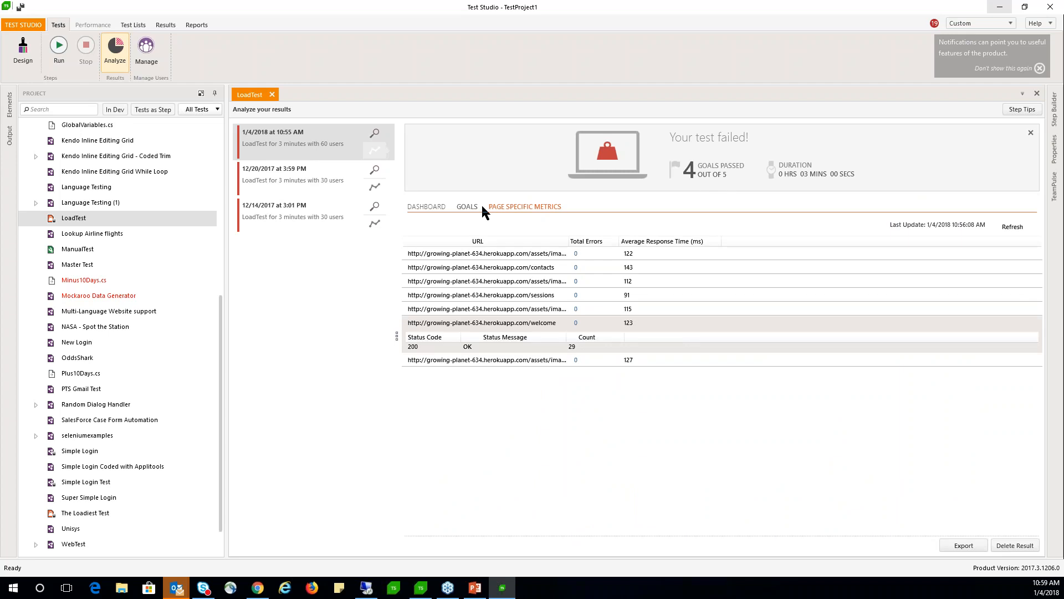
left_click(466, 207)
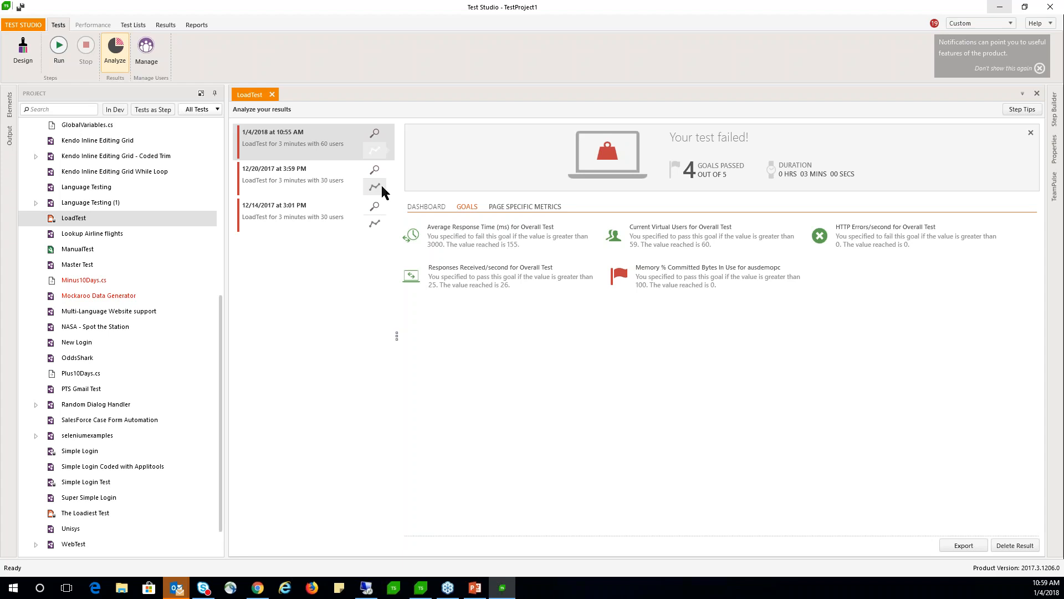
Remove Memory Write Copies/sec from the 1/4/2018 run's graph and filter its metrics to Overall Test
left_click(376, 150)
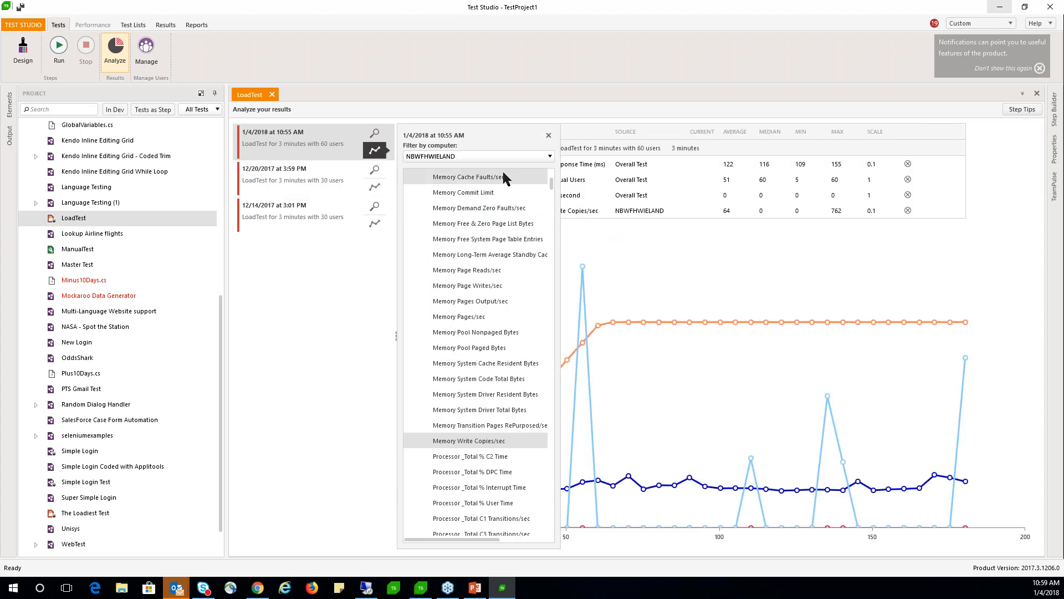
left_click(471, 441)
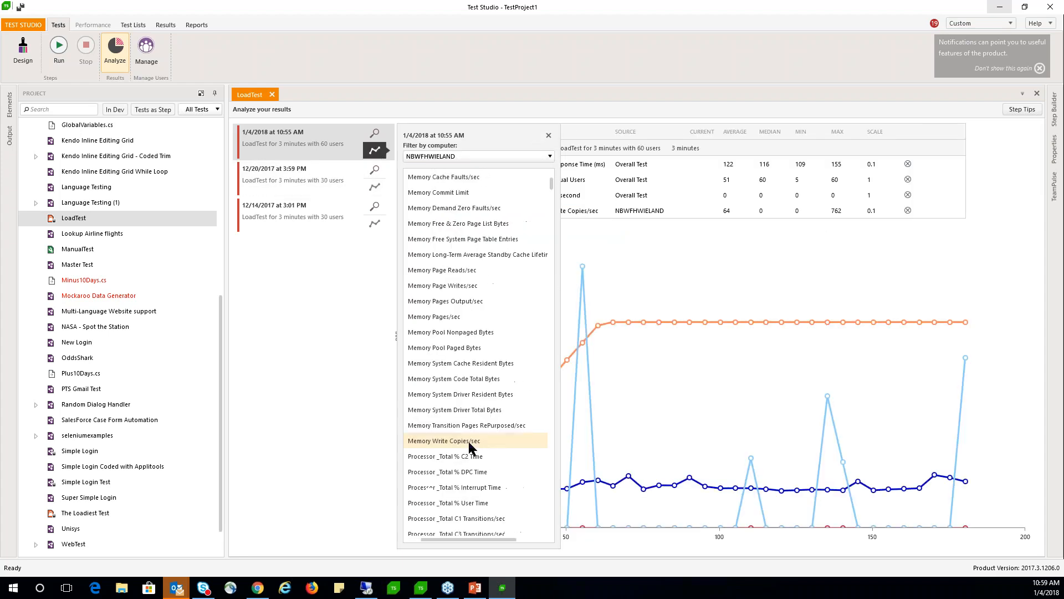
scroll(511, 338, "up", 1)
scroll(510, 332, "up", 4)
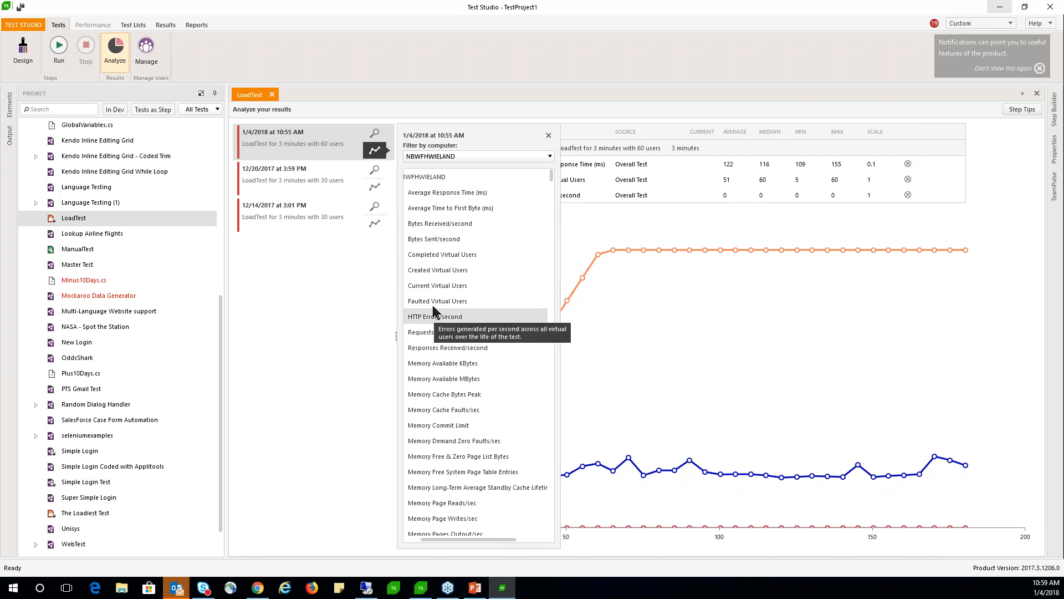
left_click(521, 156)
left_click(424, 177)
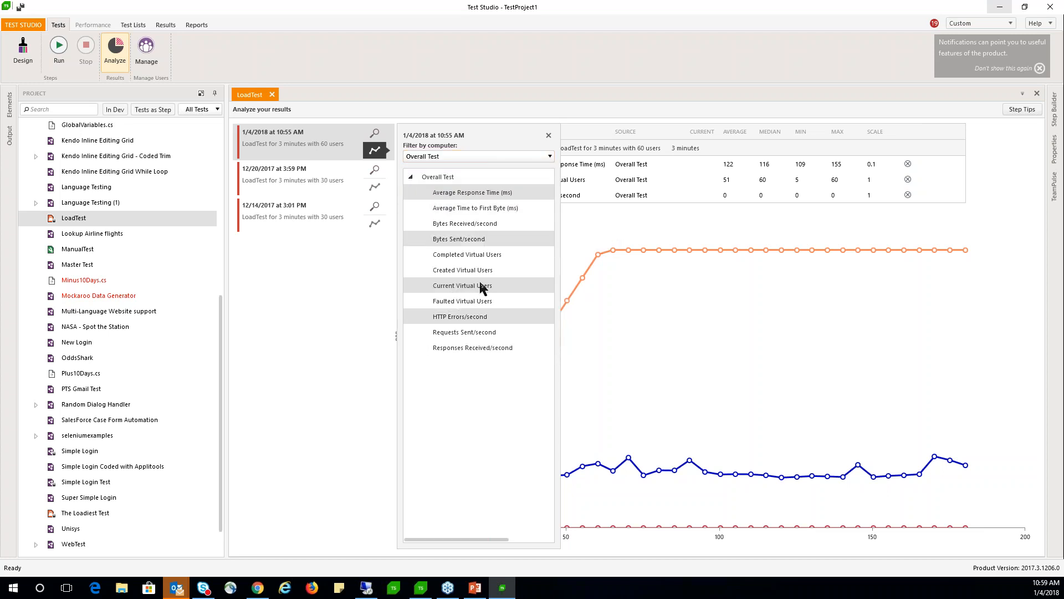
Add the 12/14/2017 run's overall Average Response Time, Current Virtual Users and HTTP Errors/second to the graph for comparison
left_click(304, 214)
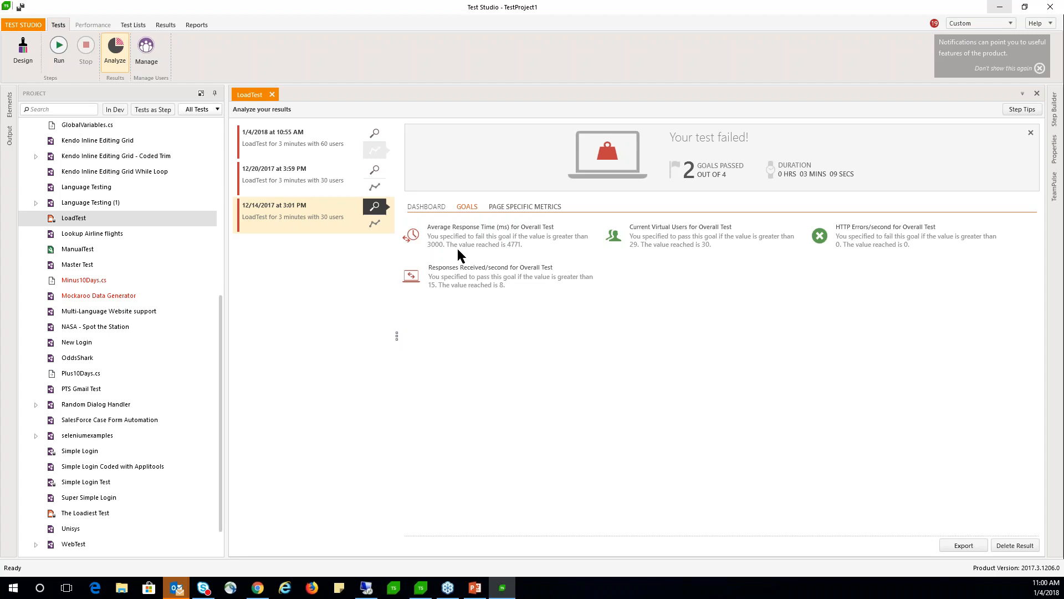
left_click(377, 223)
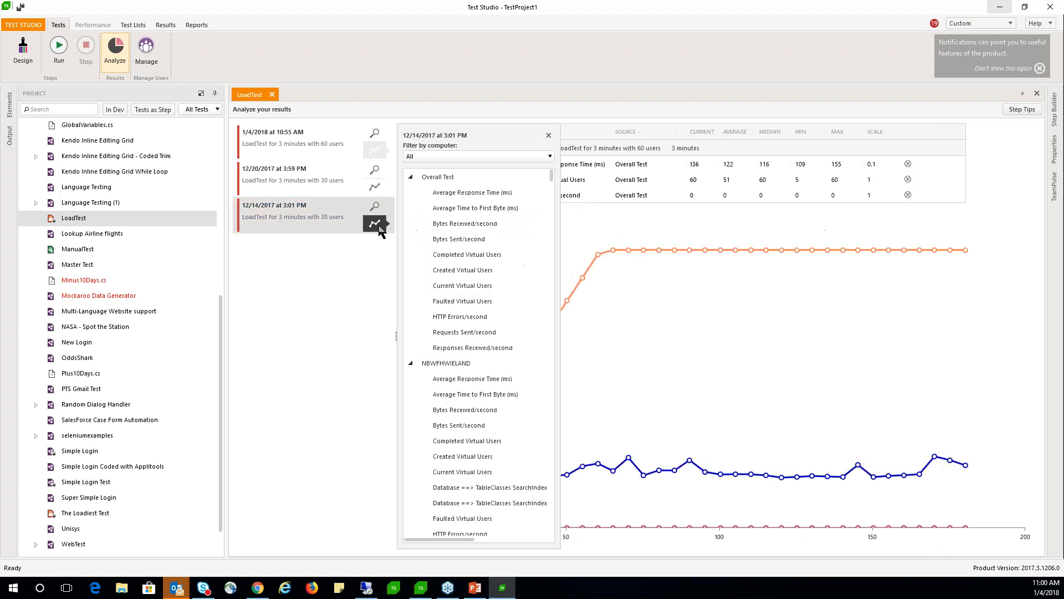
left_click(468, 193)
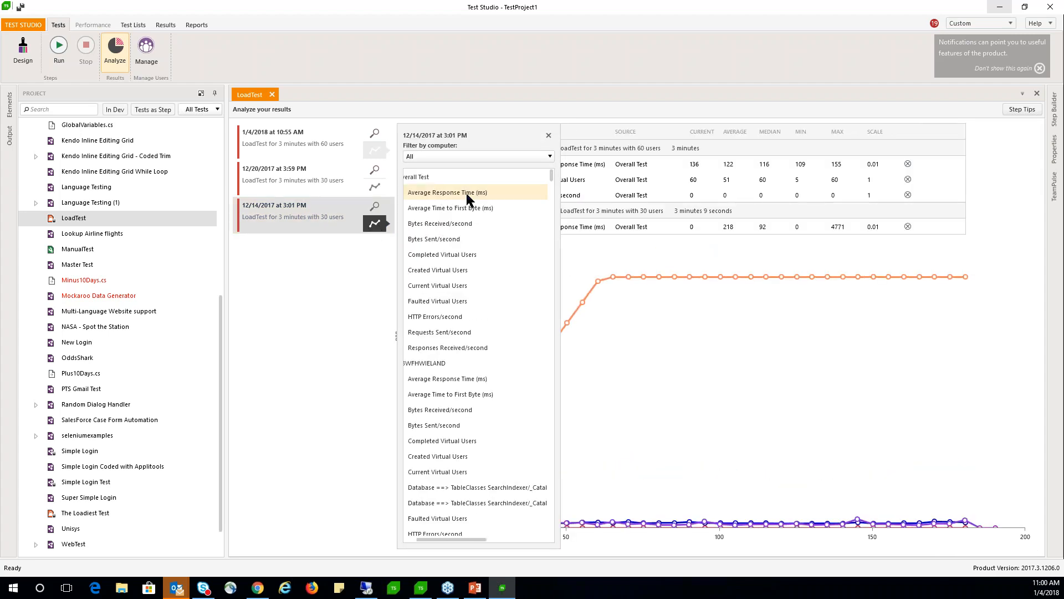
left_click(425, 285)
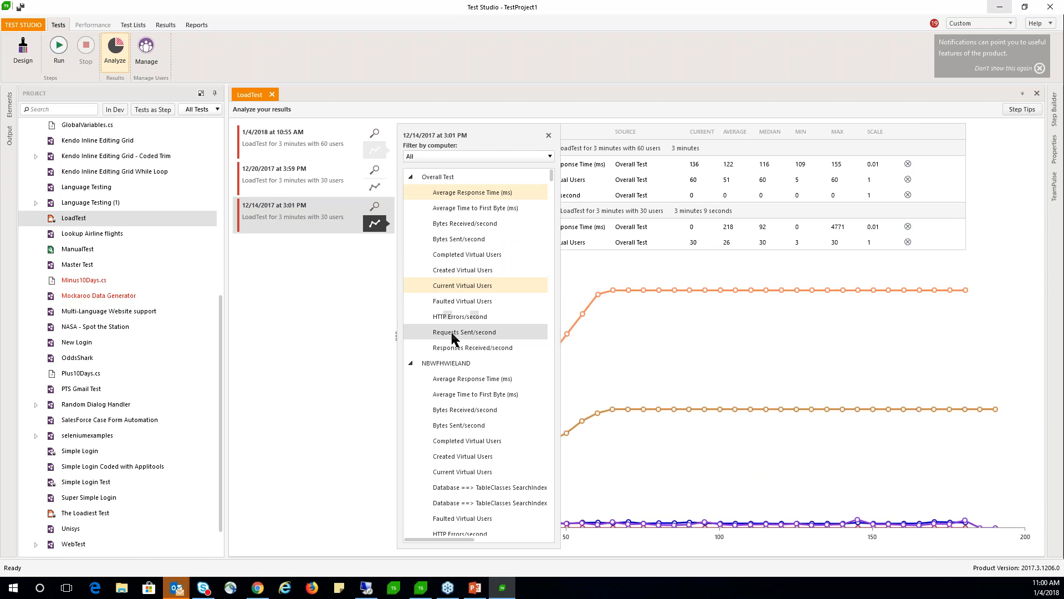
left_click(458, 317)
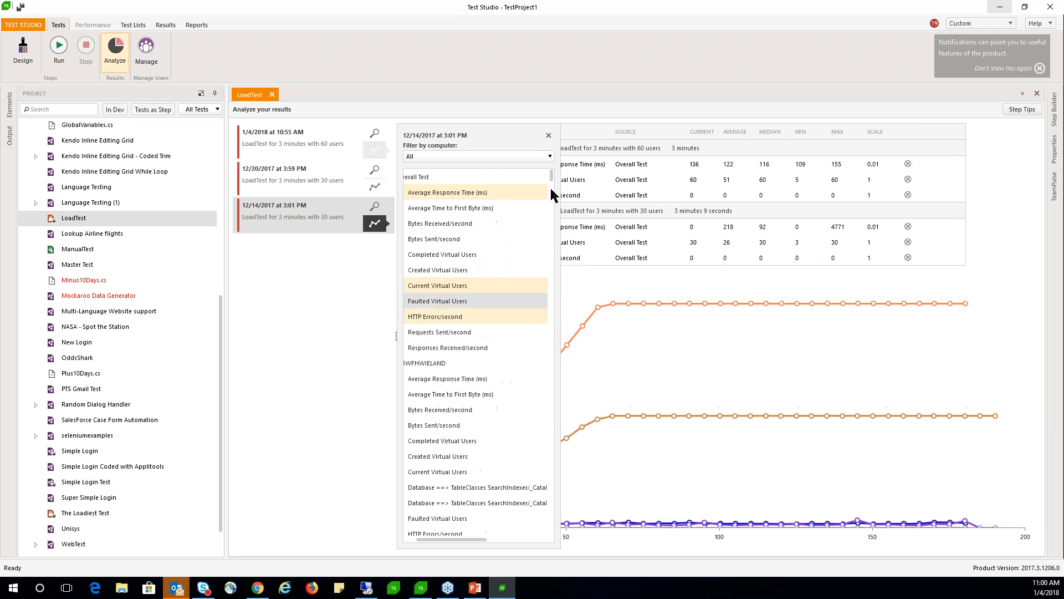
left_click(549, 135)
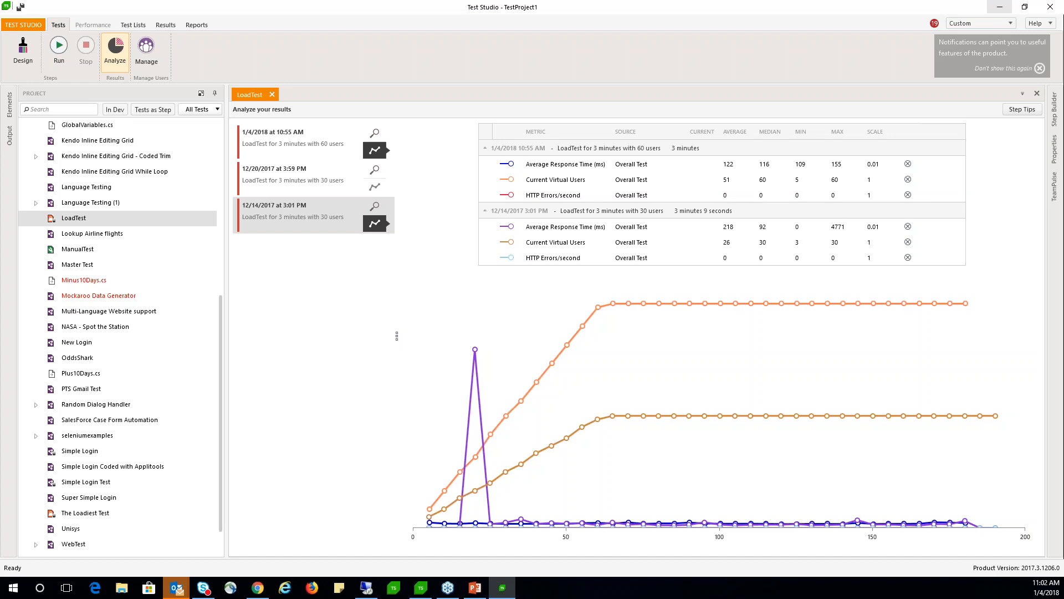
left_click(1000, 7)
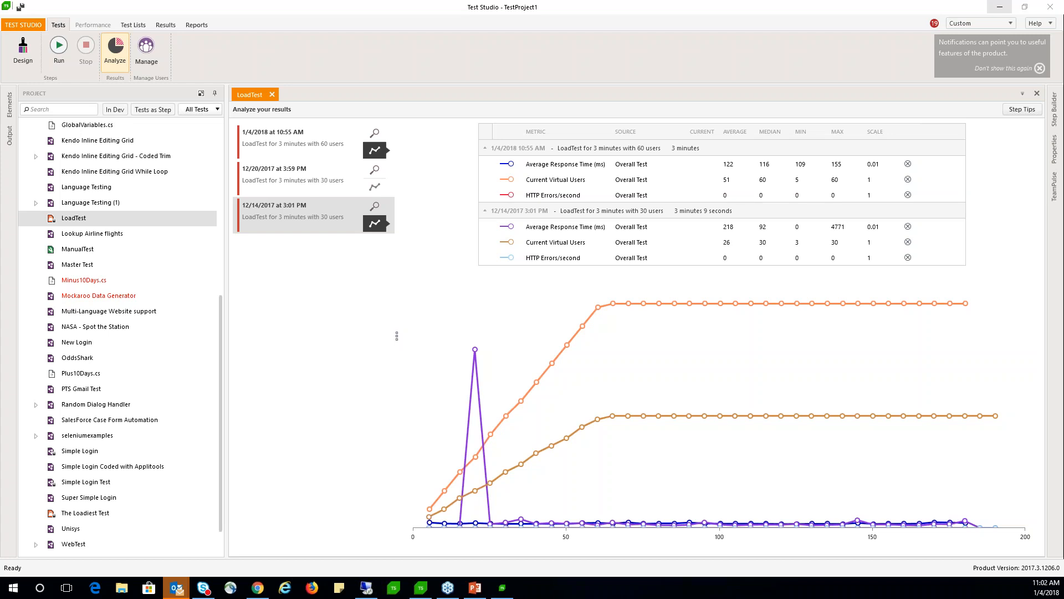
left_click(1048, 24)
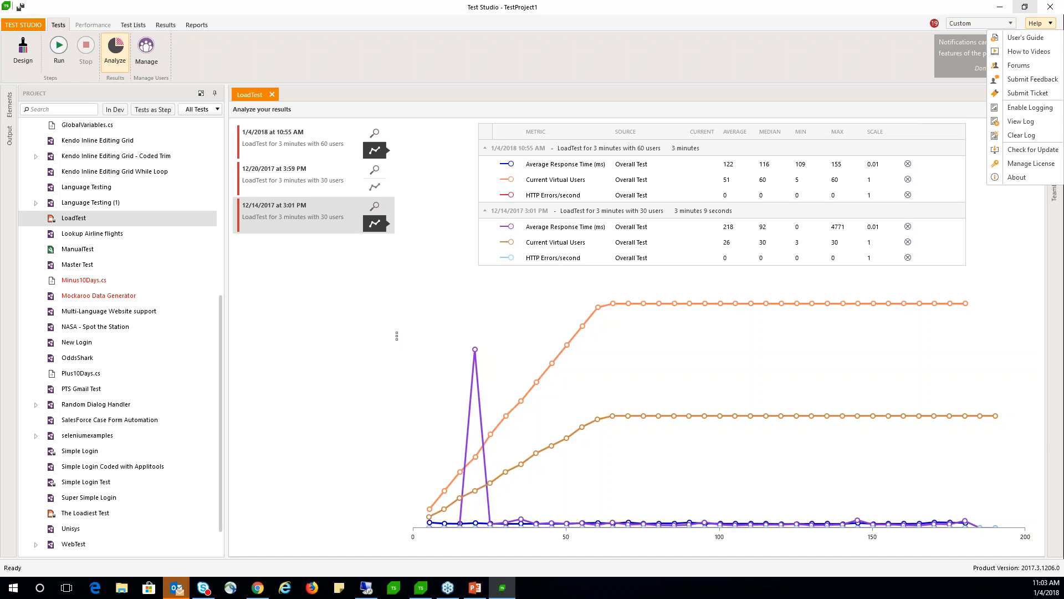
key("alt+Tab")
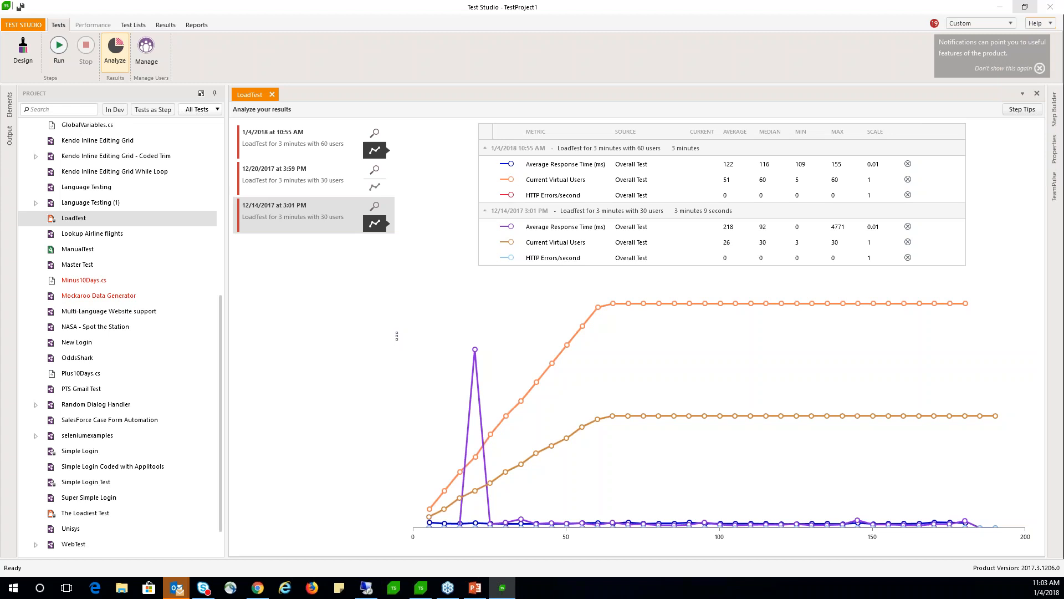